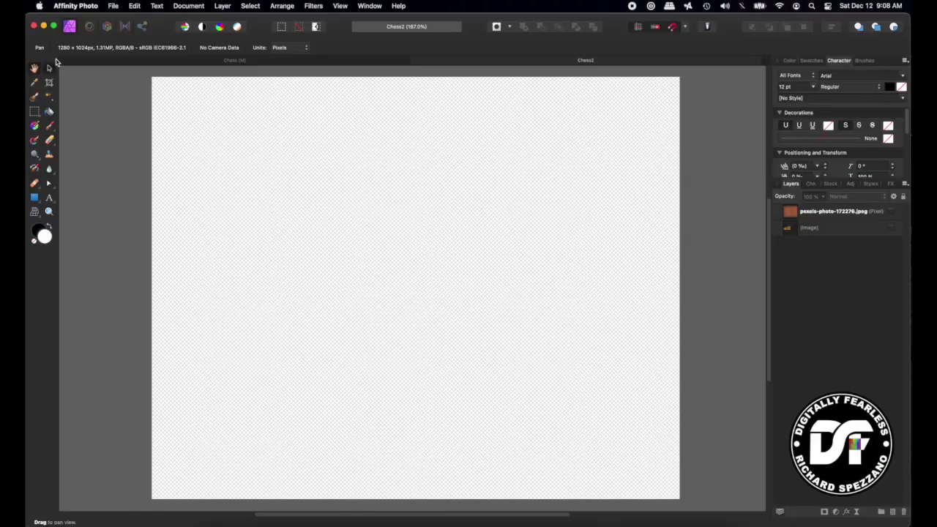
Step: Examine the web size presets and layout settings for a new document, and leave without creating one
click(115, 6)
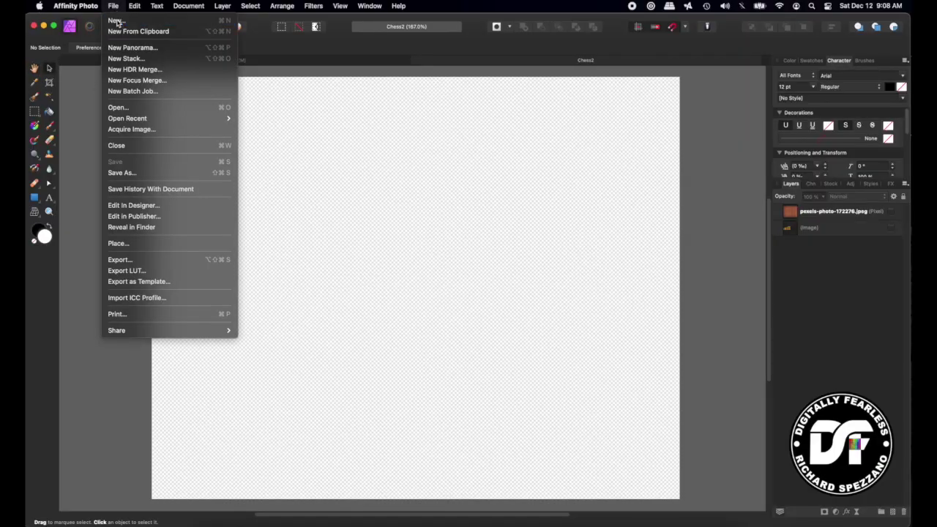
click(119, 21)
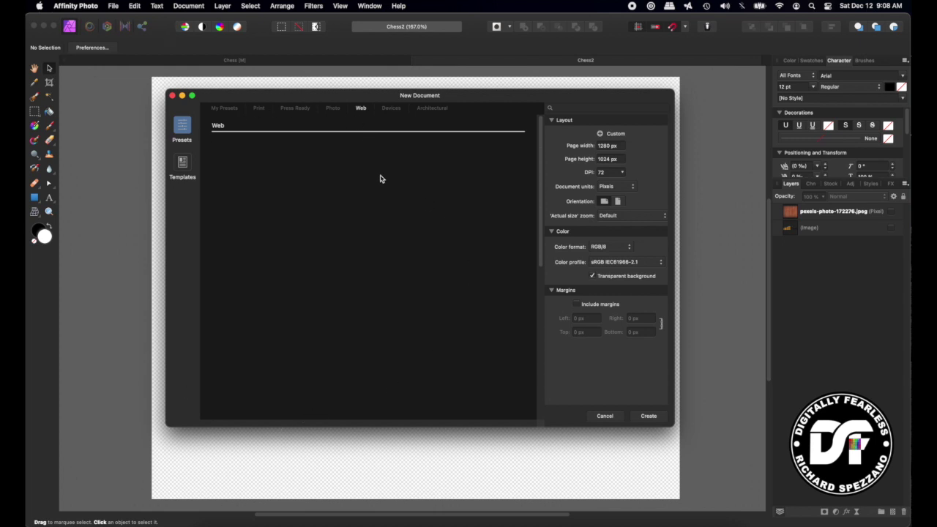
drag(246, 99, 236, 96)
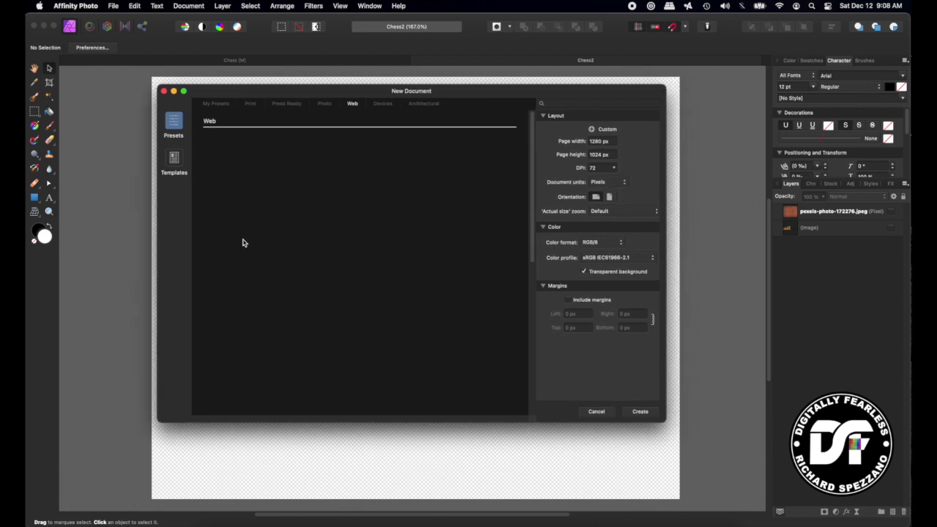
click(348, 106)
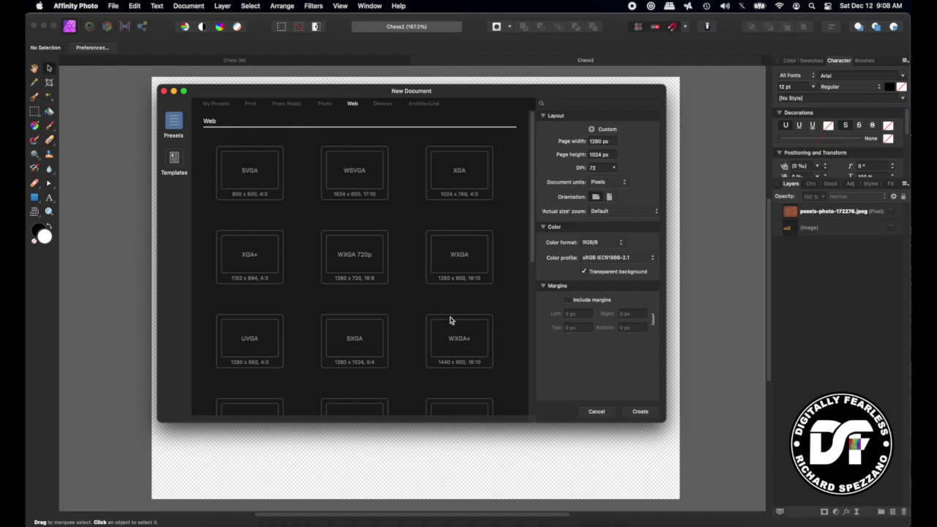
drag(215, 95, 220, 89)
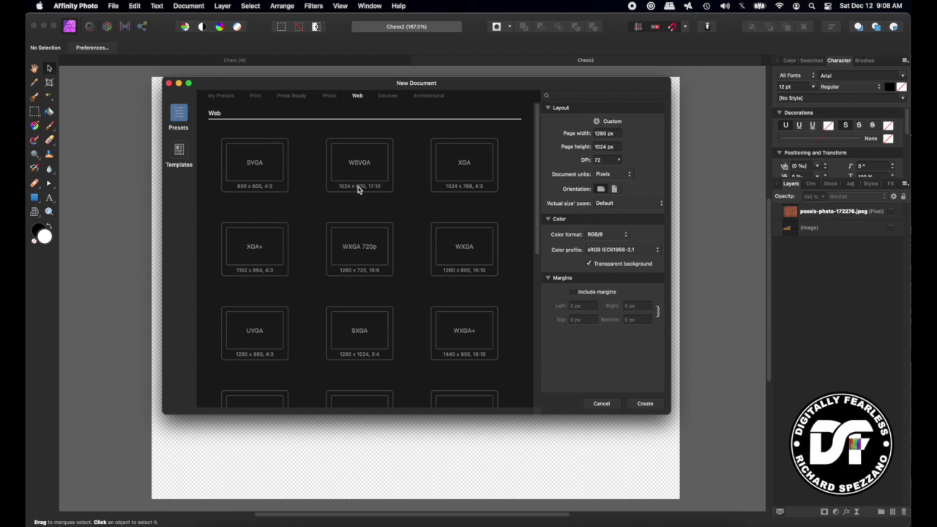
click(168, 83)
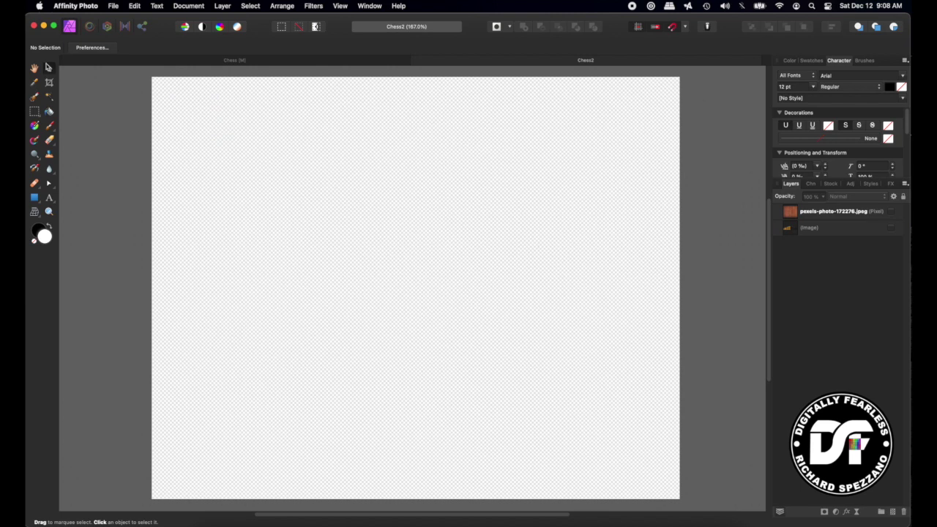
Step: Preview the wood photo layer and the chess pieces image layer one at a time, hiding each again
click(890, 212)
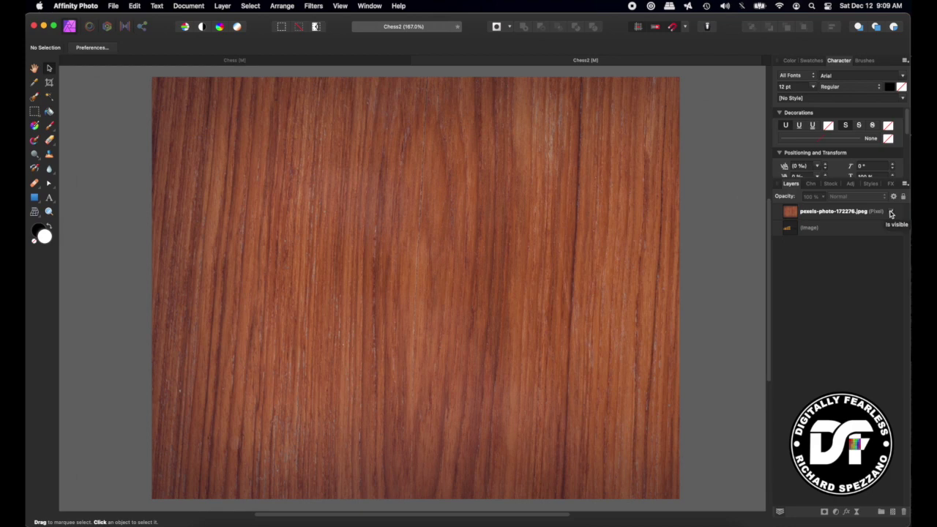
click(891, 212)
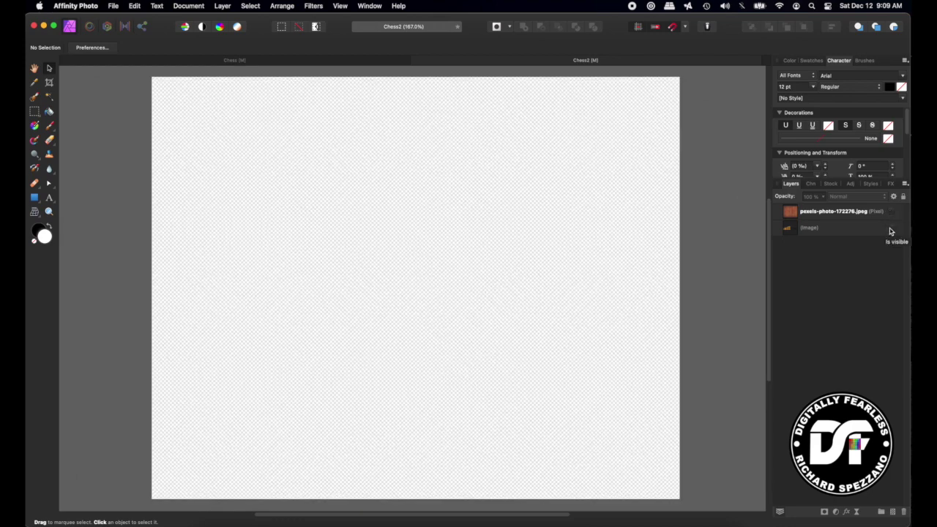
click(890, 229)
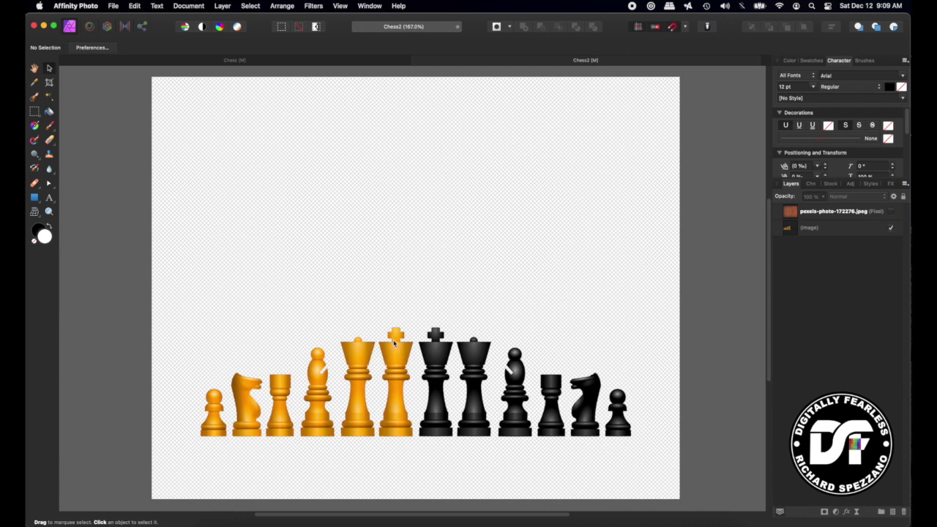
click(891, 229)
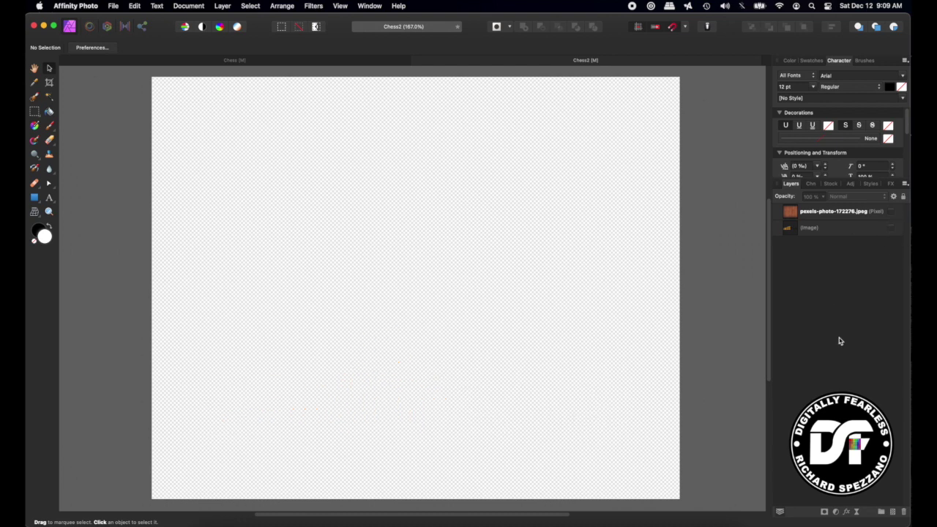
Step: Draw a square near the middle of the canvas with the Rectangle tool and fill it with blue
click(34, 199)
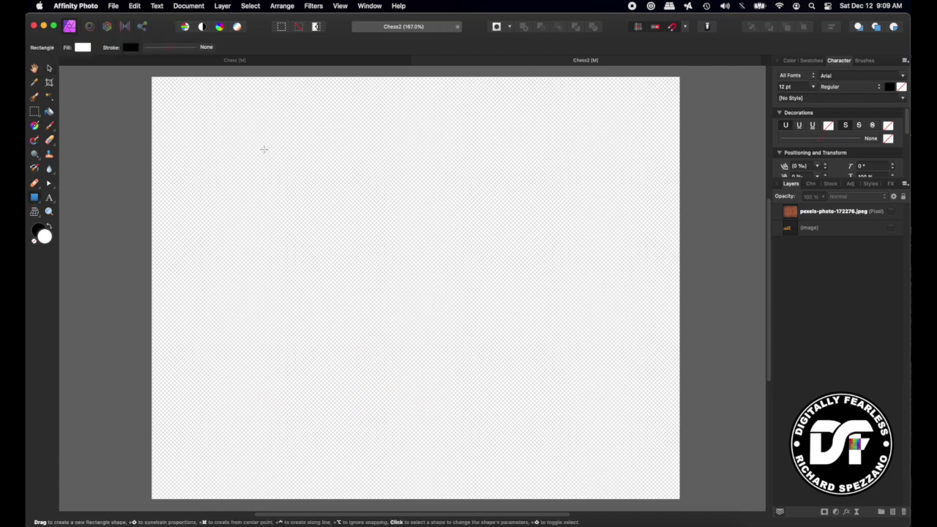
mouse_move(264, 150)
mouse_down()
mouse_move(474, 344)
mouse_move(523, 407)
mouse_up()
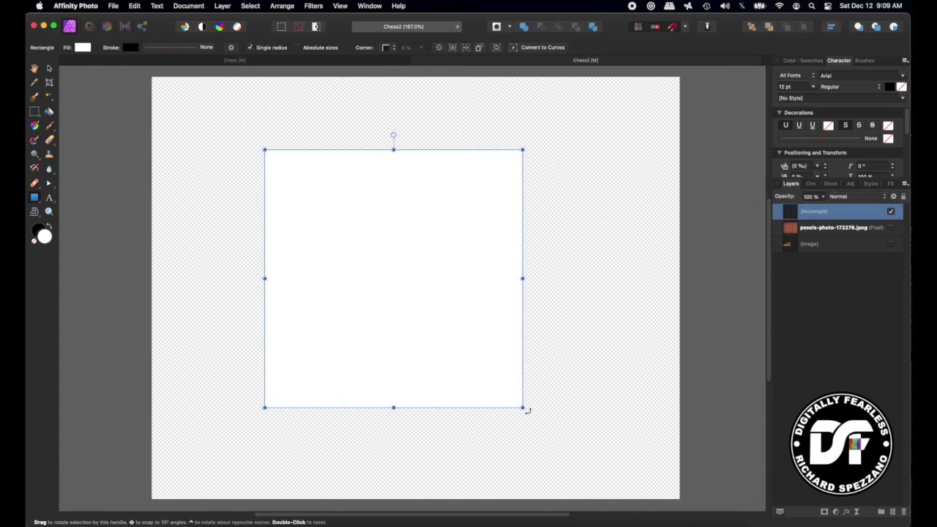
click(83, 48)
click(106, 116)
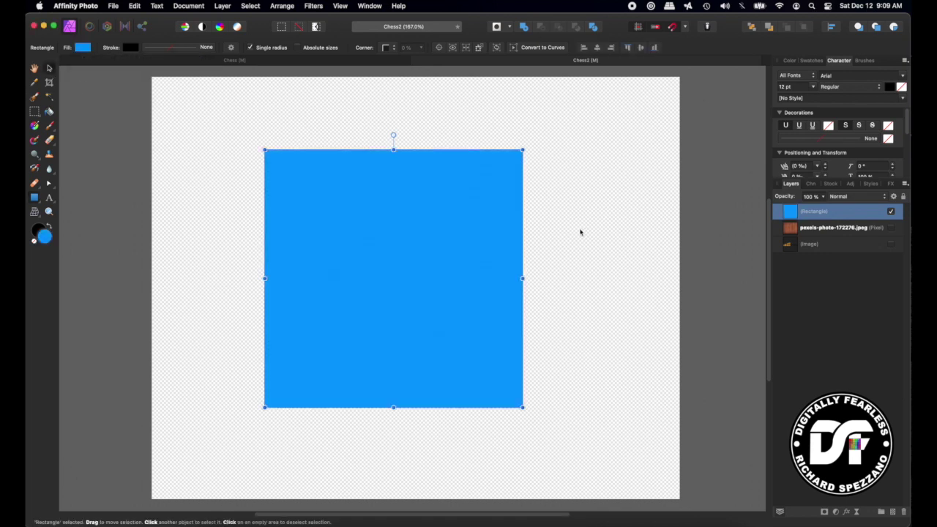
Step: Add a live Procedural Texture filter to the blue square and apply the Chequered preset
click(834, 286)
click(791, 213)
click(738, 224)
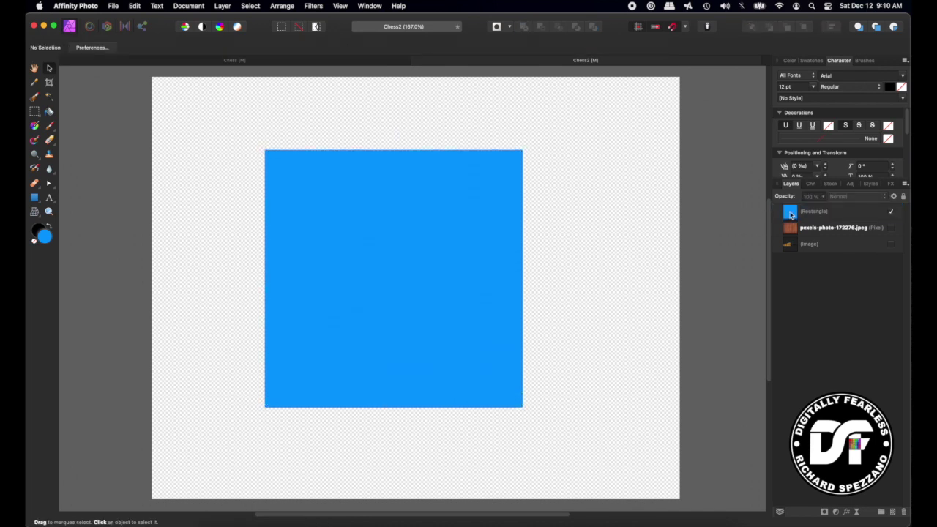
click(791, 213)
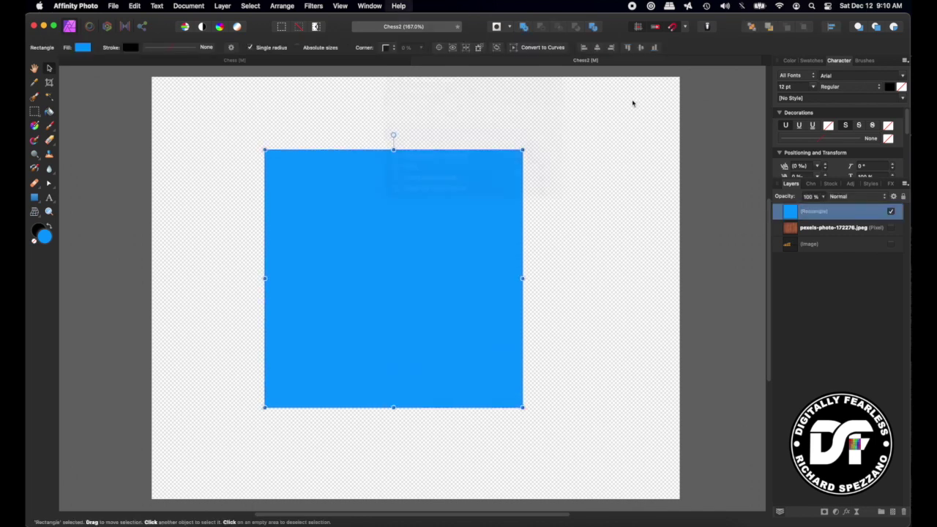
click(221, 6)
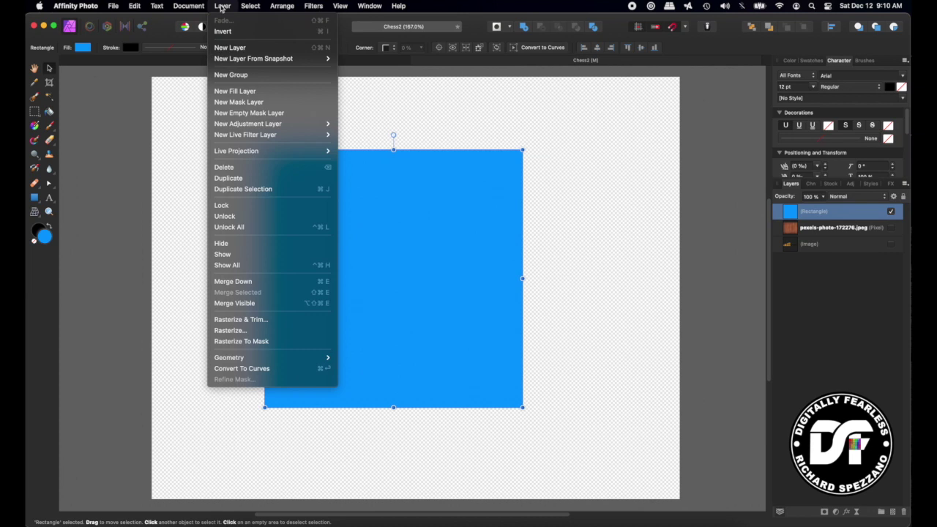
mouse_move(245, 137)
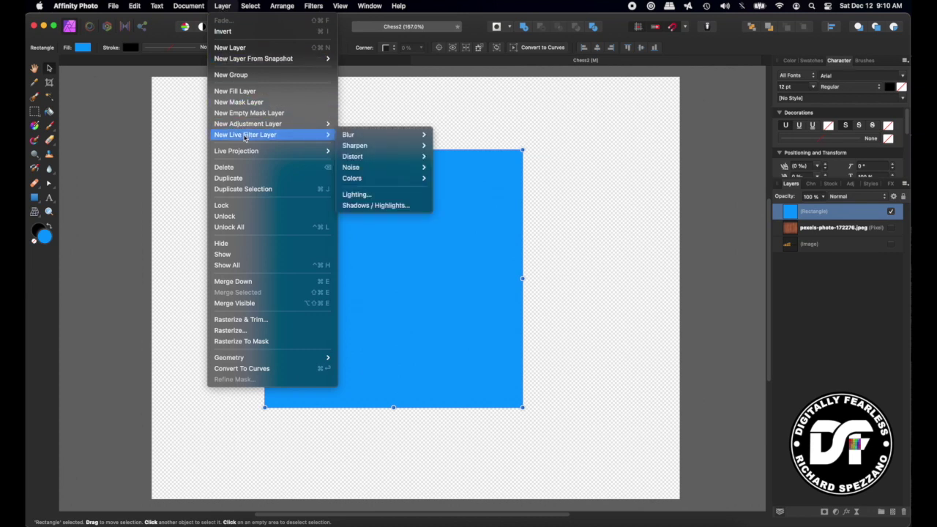
mouse_move(363, 183)
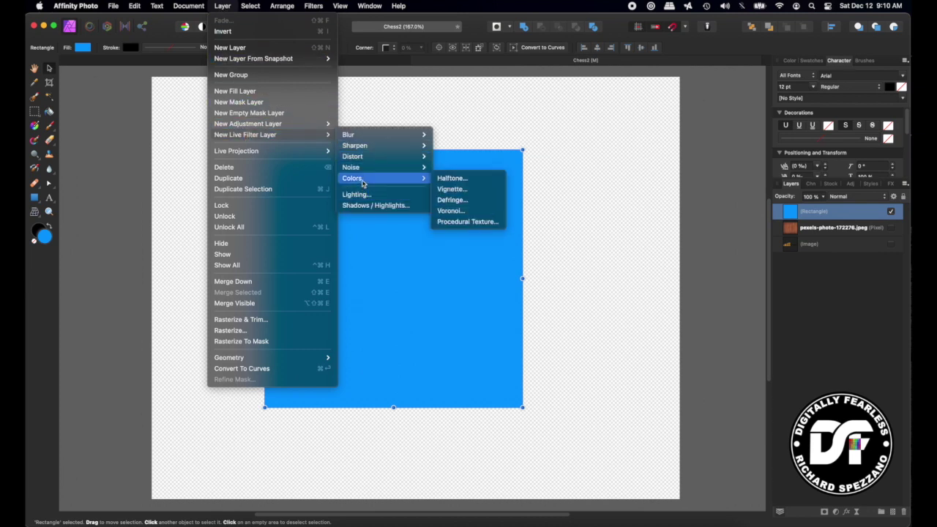
click(467, 222)
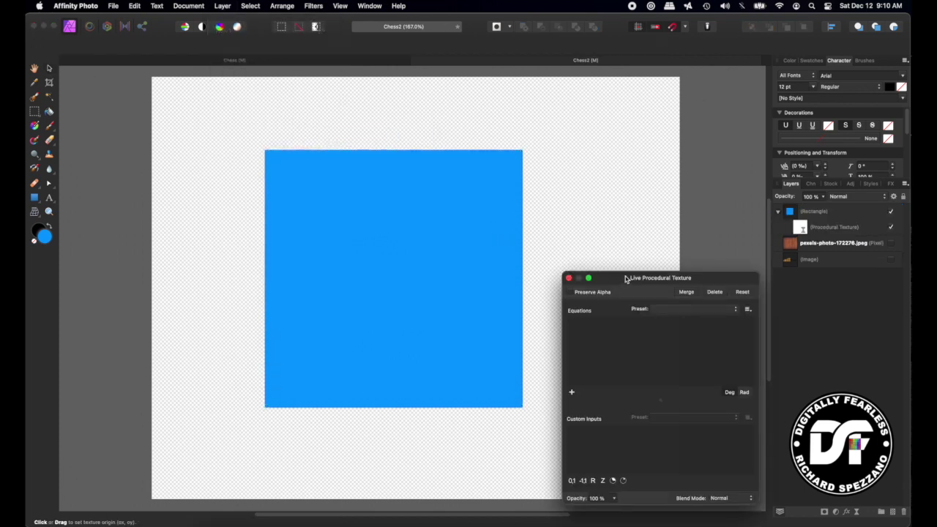
drag(622, 278, 608, 106)
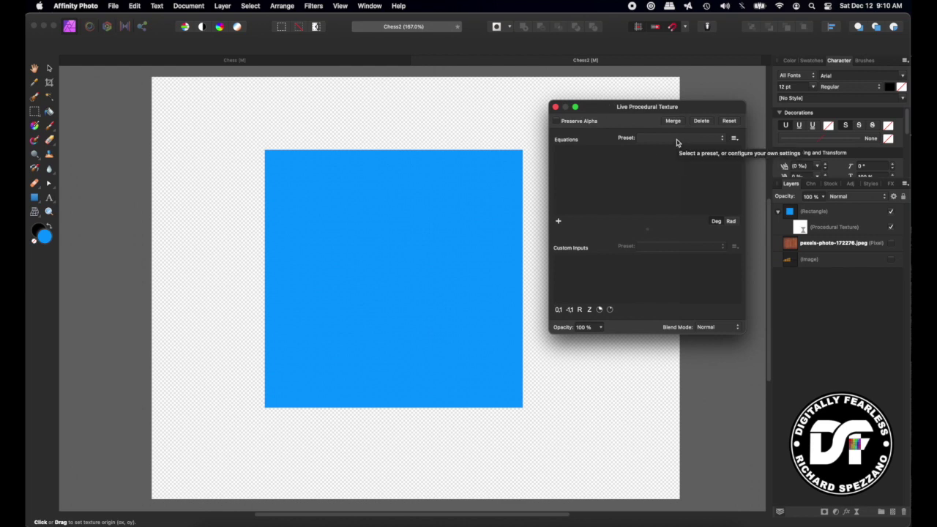
click(677, 139)
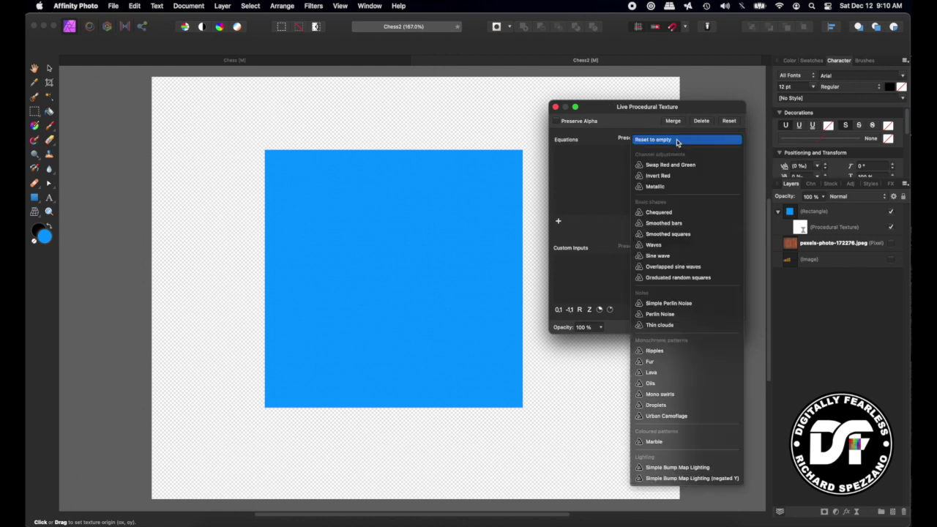
click(638, 213)
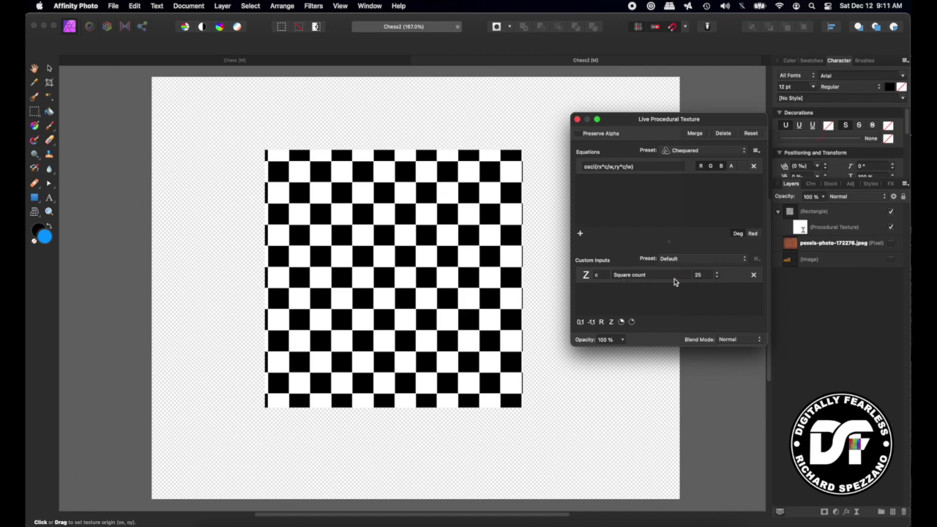
Step: Set the chequered texture's square count to 19 and close the filter settings
click(717, 277)
click(717, 278)
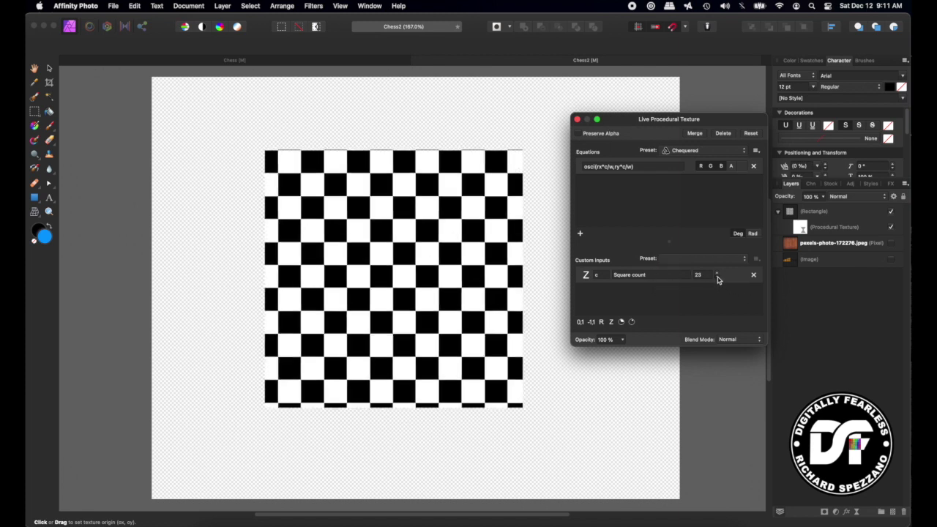
click(717, 277)
click(717, 277)
click(717, 277)
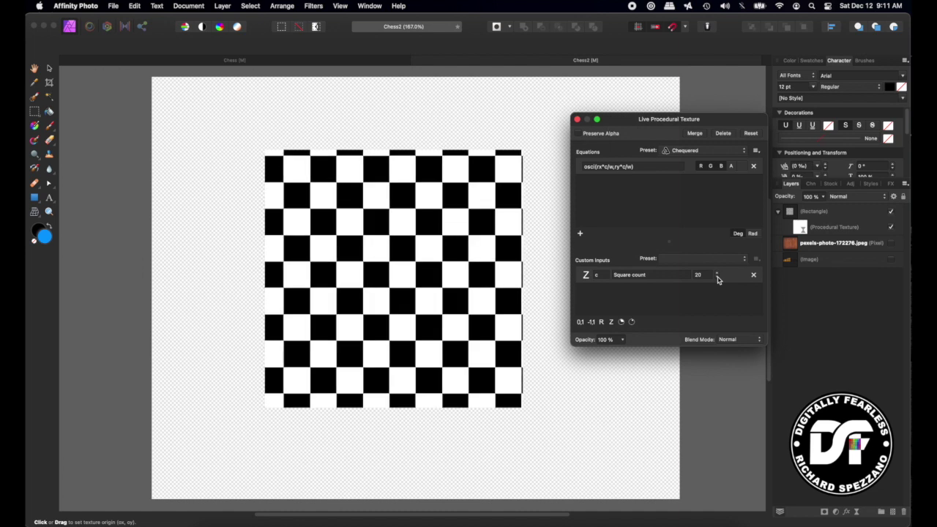
click(717, 278)
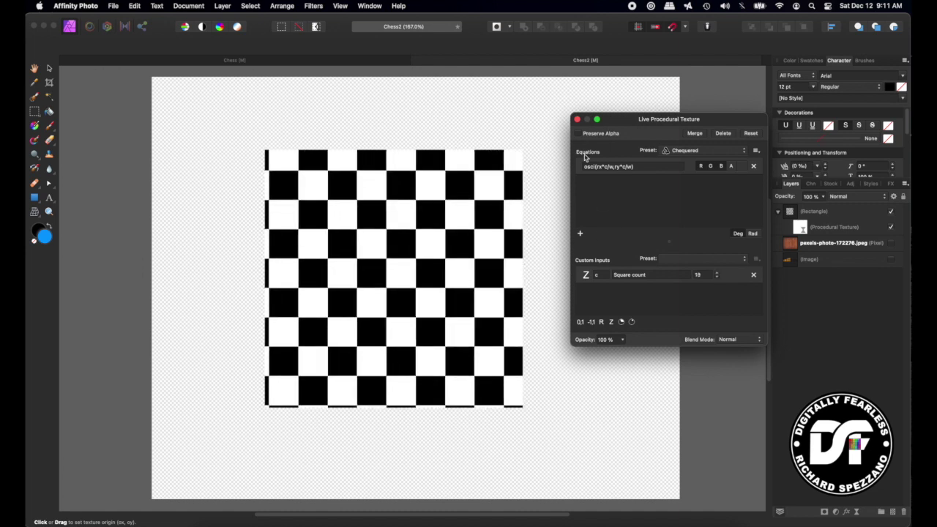
click(576, 118)
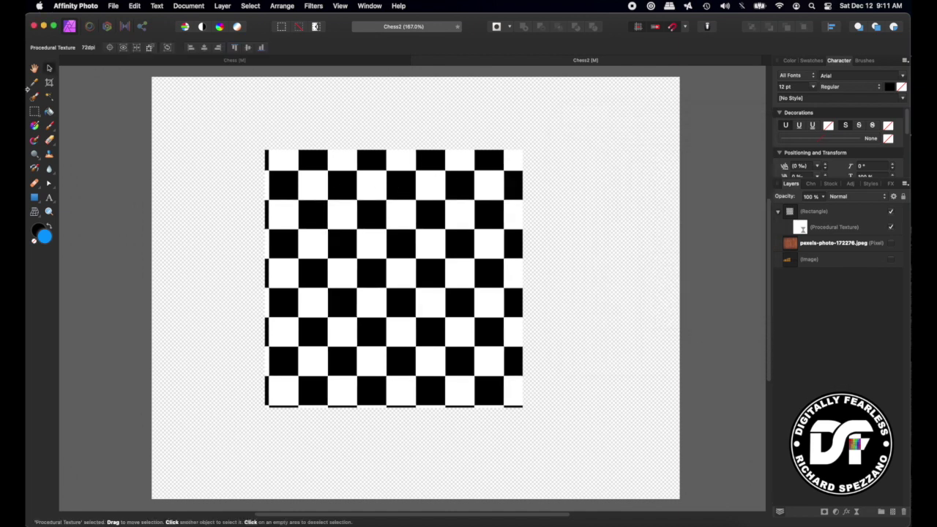
Step: Resize the chequered rectangle from its corners and lower edge so it frames eight by eight squares
click(354, 197)
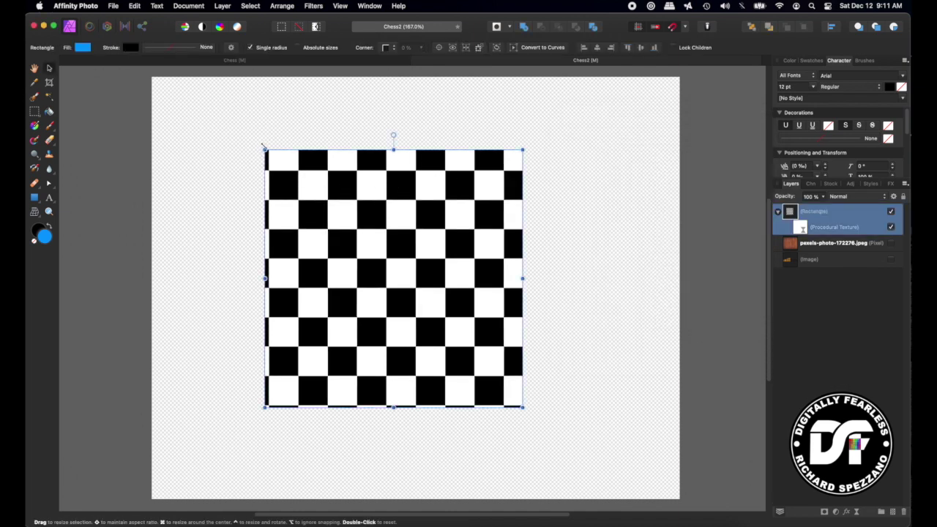
drag(265, 149, 270, 142)
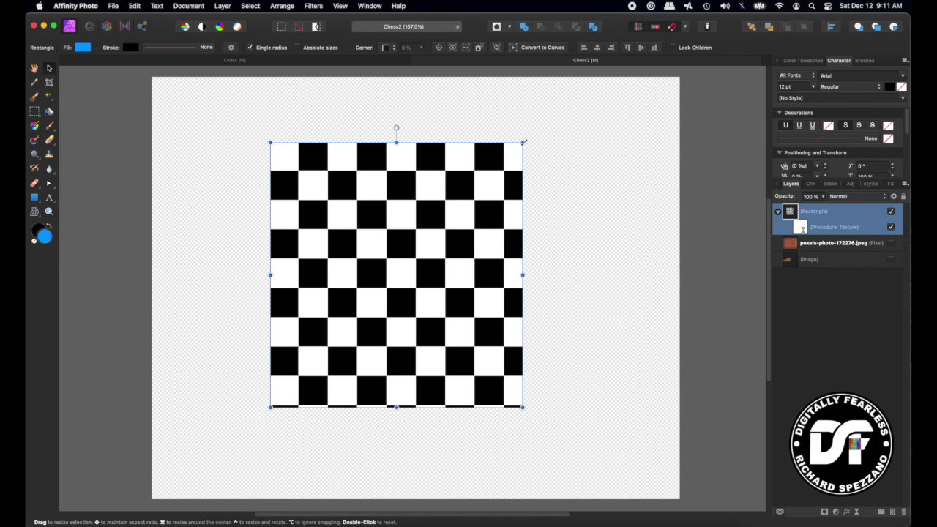
drag(523, 142, 497, 146)
drag(389, 406, 387, 372)
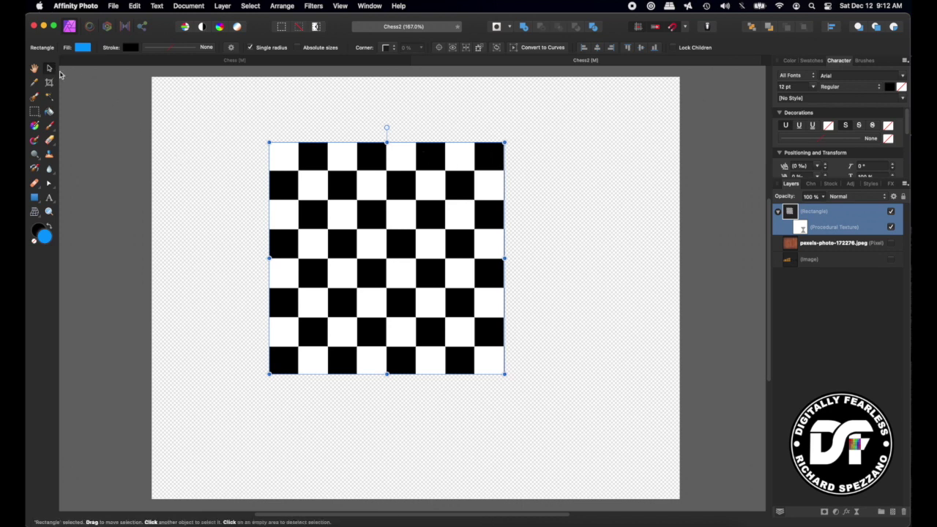
click(632, 209)
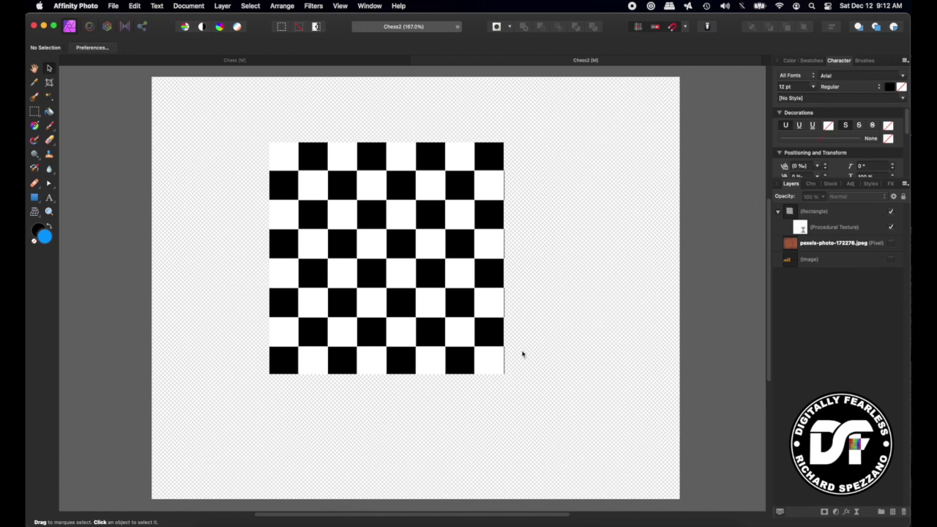
Step: Pull in the board's right edge slightly to trim the thin black sliver, and select the rectangle layer again
key(super+equal)
key(super+equal)
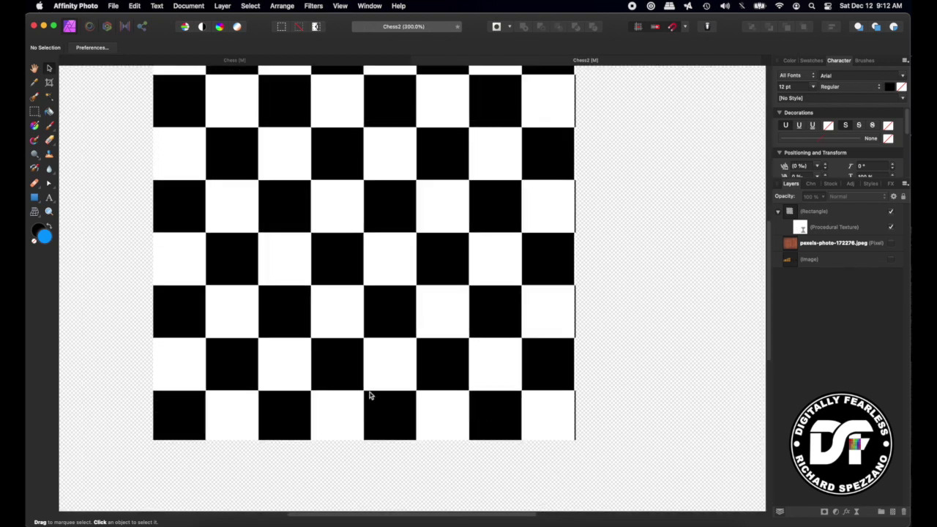
click(539, 265)
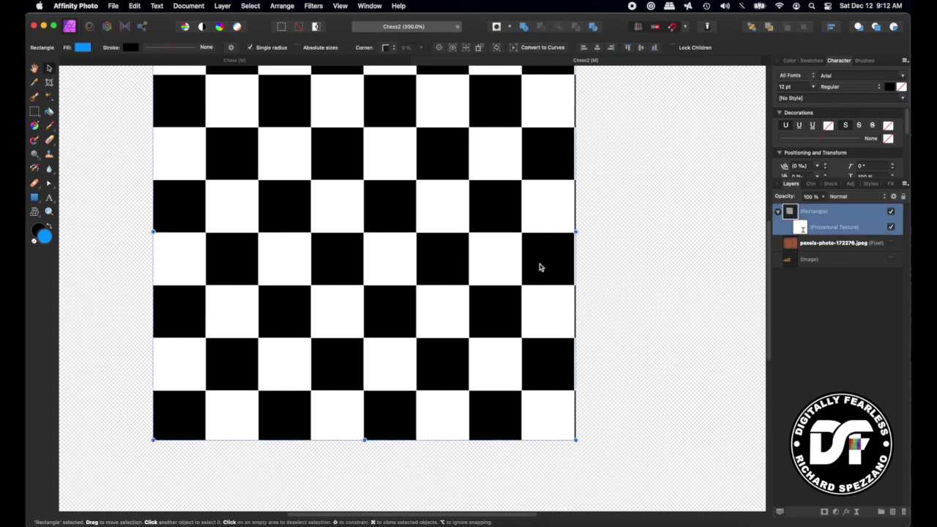
drag(575, 233, 573, 233)
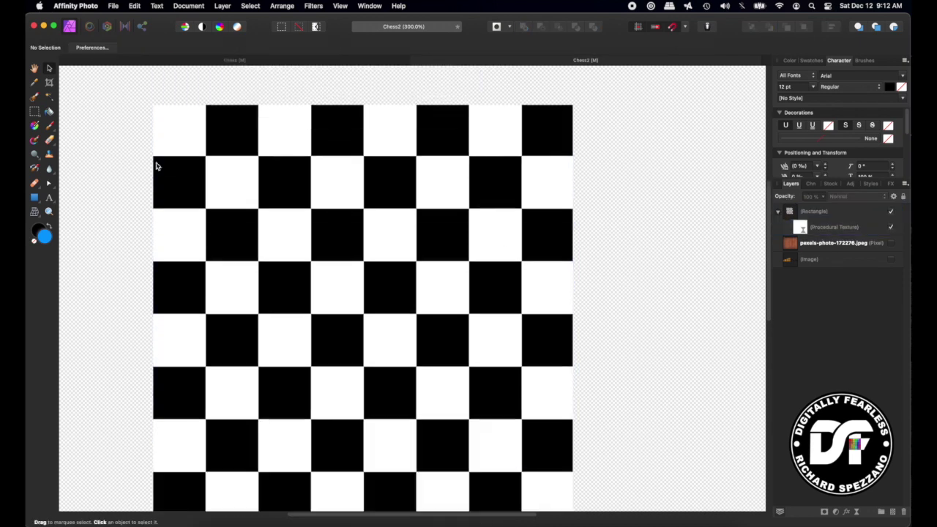
scroll(156, 166, up, 2)
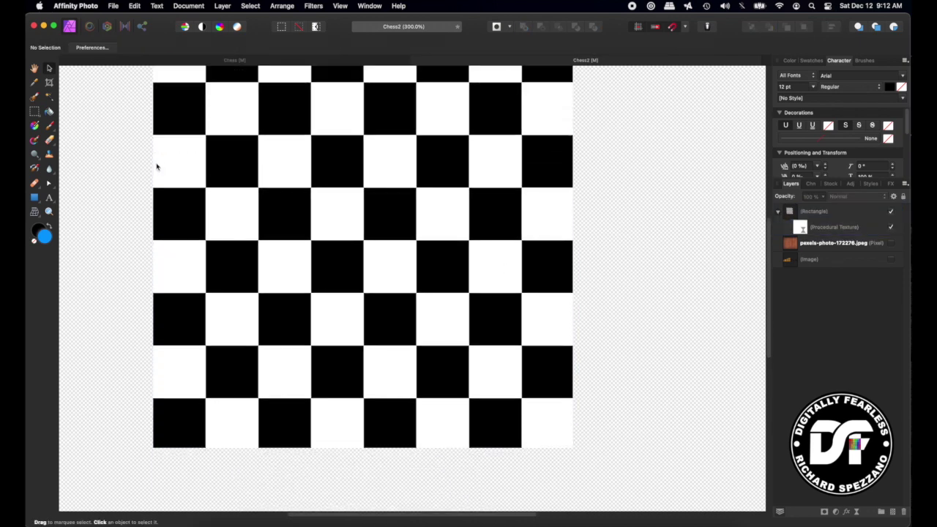
click(803, 212)
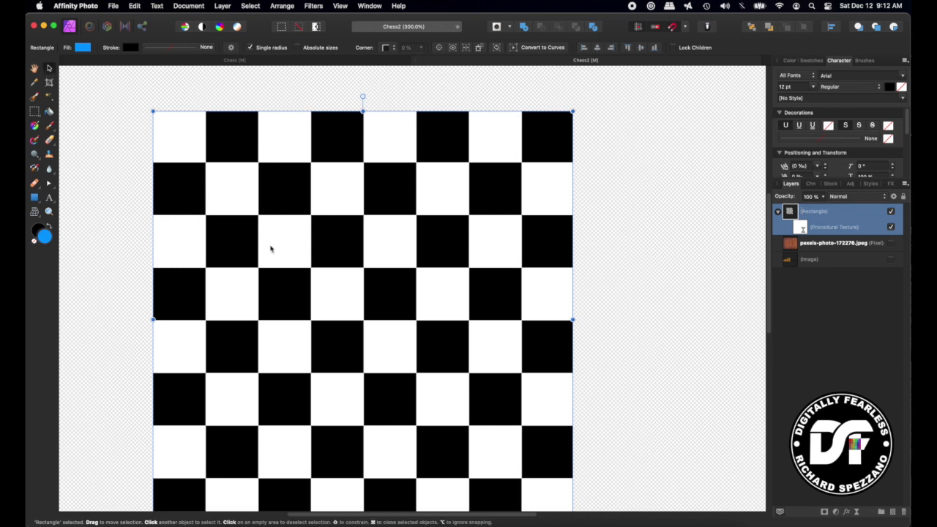
Step: Rasterize the chequered rectangle layer and reposition it, slightly enlarged, near the middle of the canvas
right_click(838, 213)
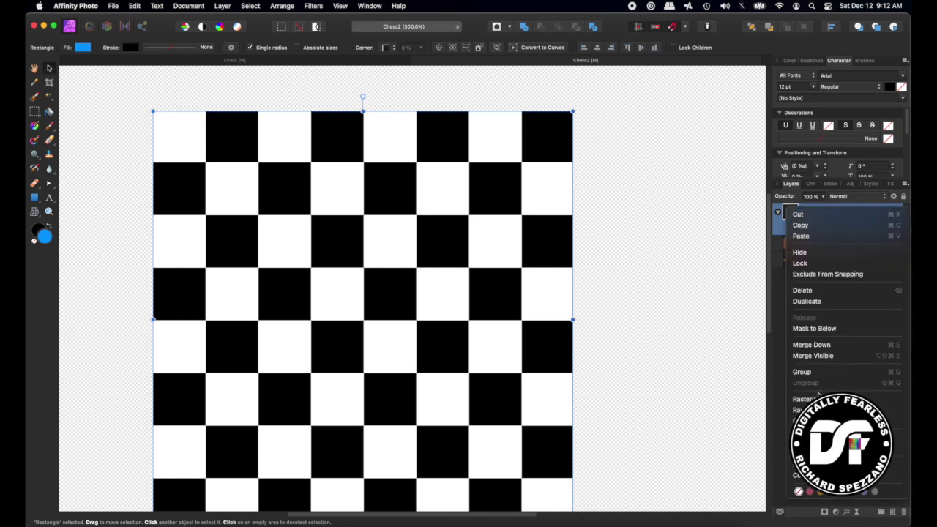
click(802, 226)
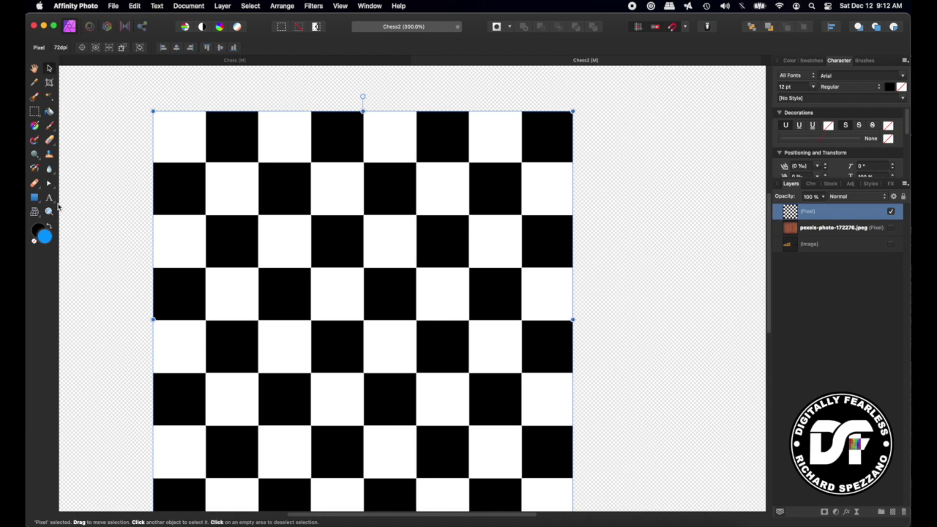
key(super+0)
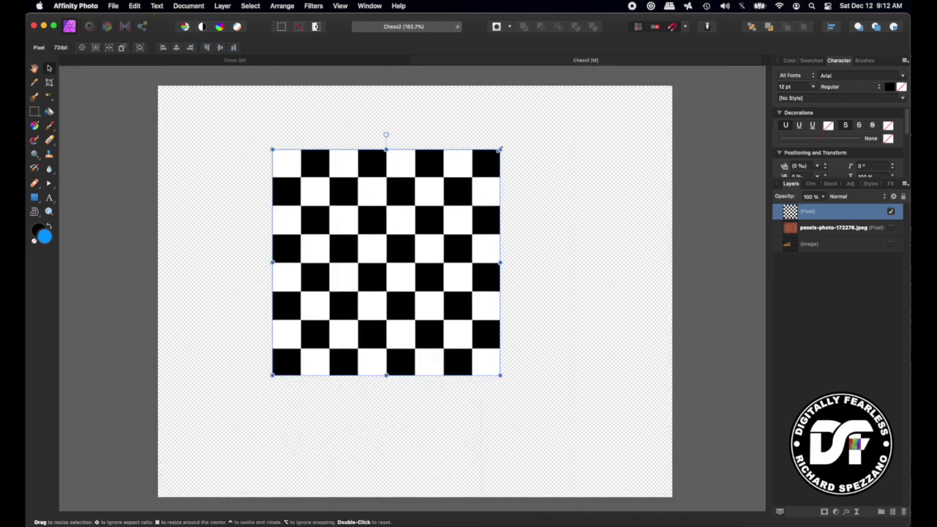
mouse_move(500, 149)
mouse_down()
mouse_move(518, 128)
mouse_move(504, 144)
mouse_up()
drag(324, 167, 354, 202)
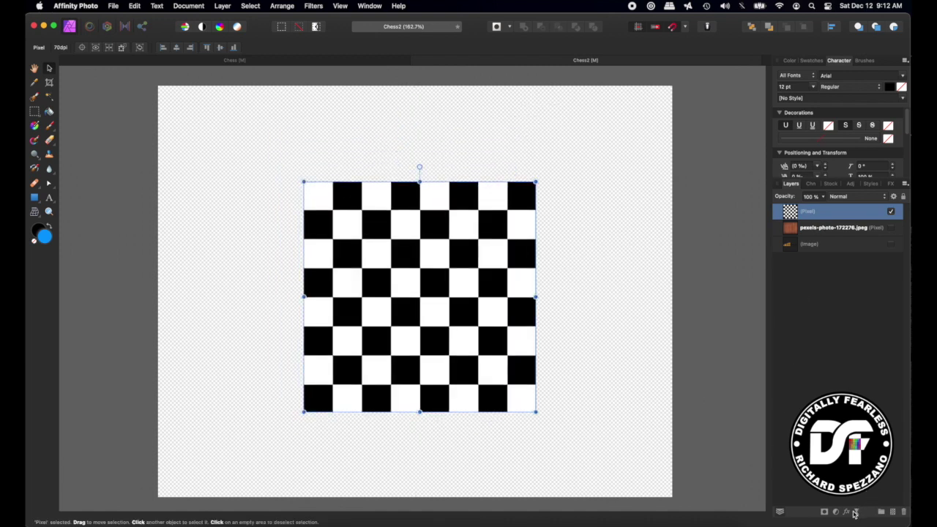
Step: Add a solid black outside Outline layer effect with a 3.1 px radius to the chequered board
click(846, 512)
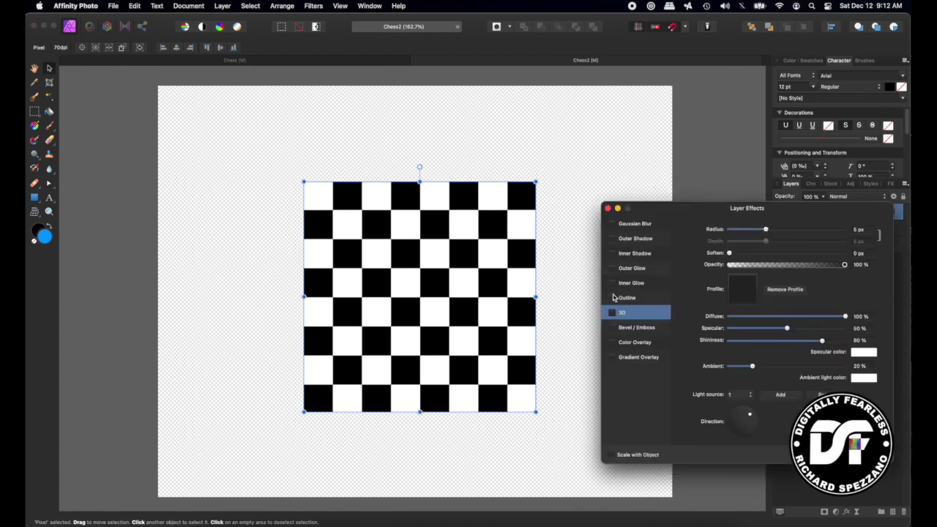
click(612, 298)
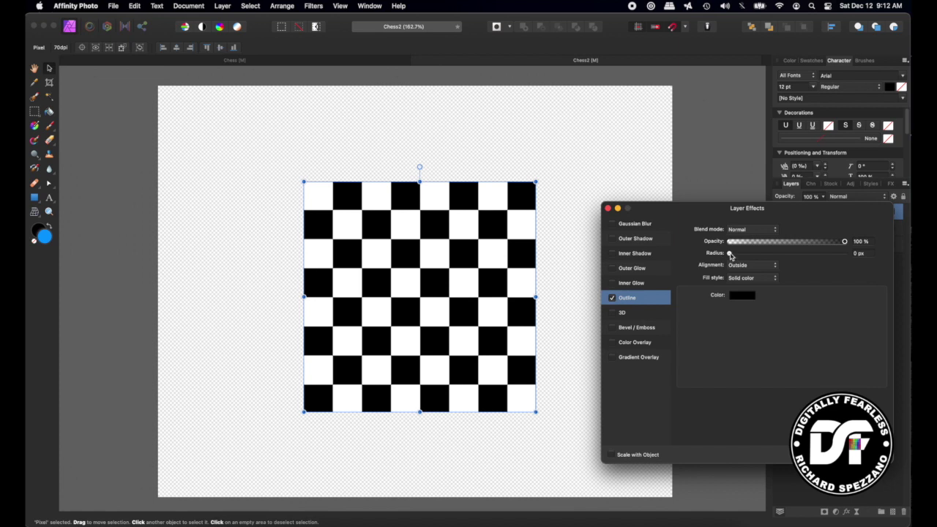
drag(730, 253, 762, 255)
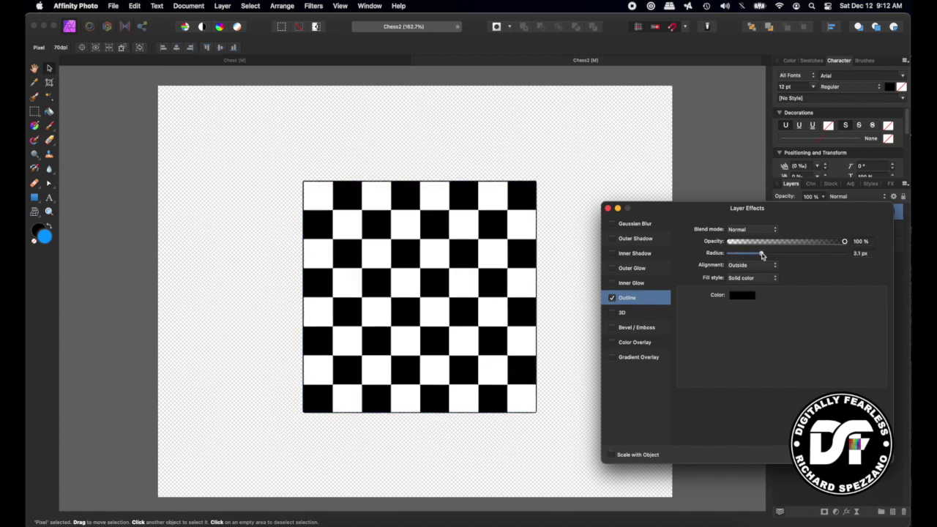
click(595, 319)
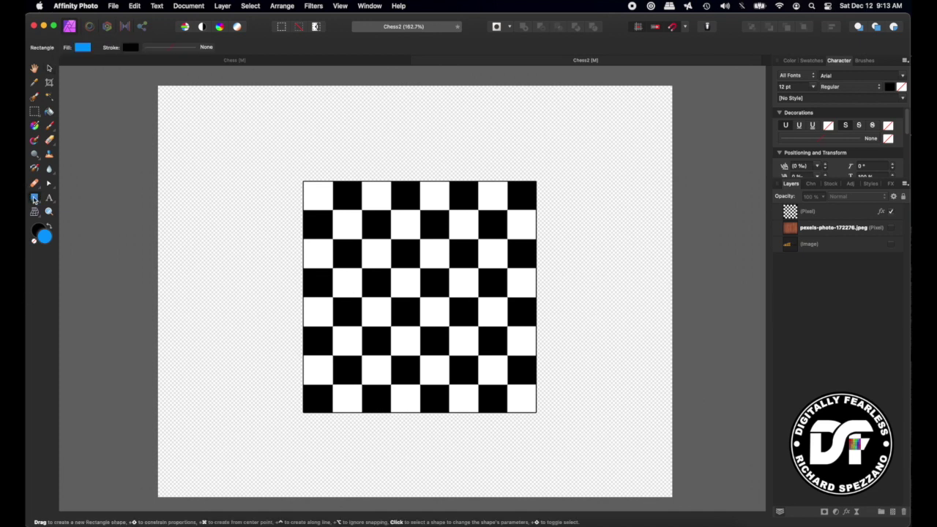
Step: Draw a rounded rectangle slightly larger than the chequered board around it and place its layer below the board layer
click(34, 199)
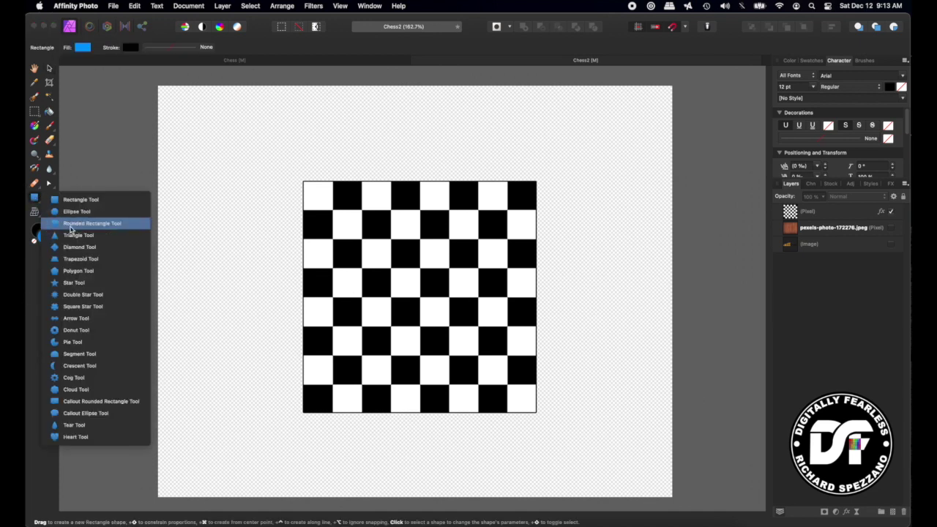
click(71, 223)
drag(287, 166, 570, 430)
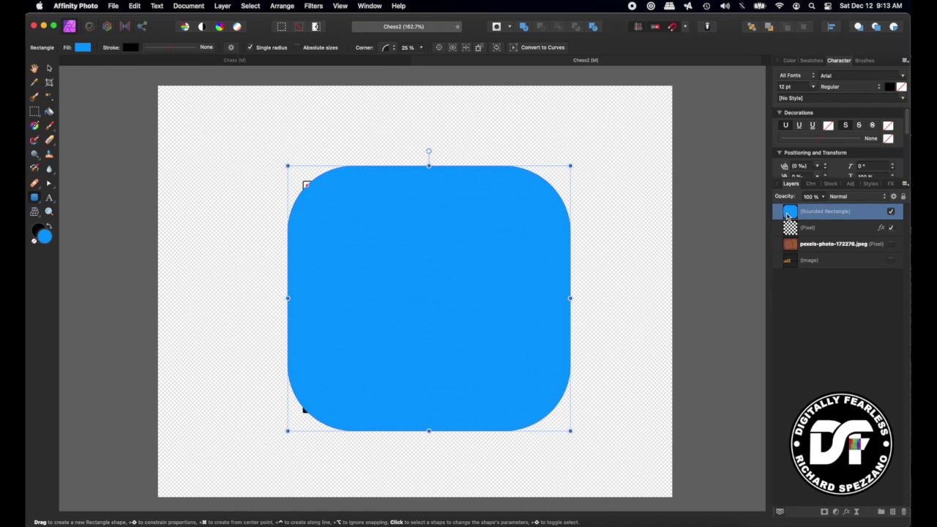
drag(792, 214, 792, 235)
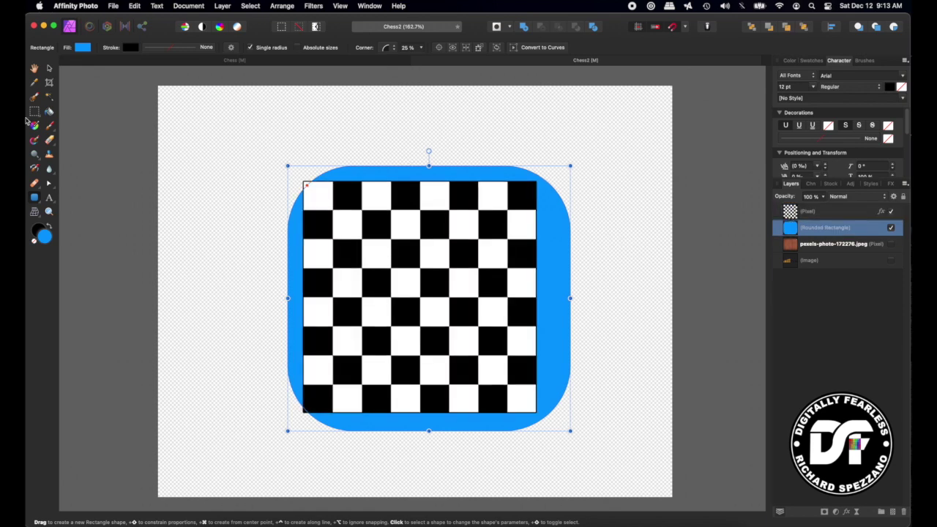
Step: Select the board and the rounded rectangle together and align their centres both horizontally and vertically
click(49, 68)
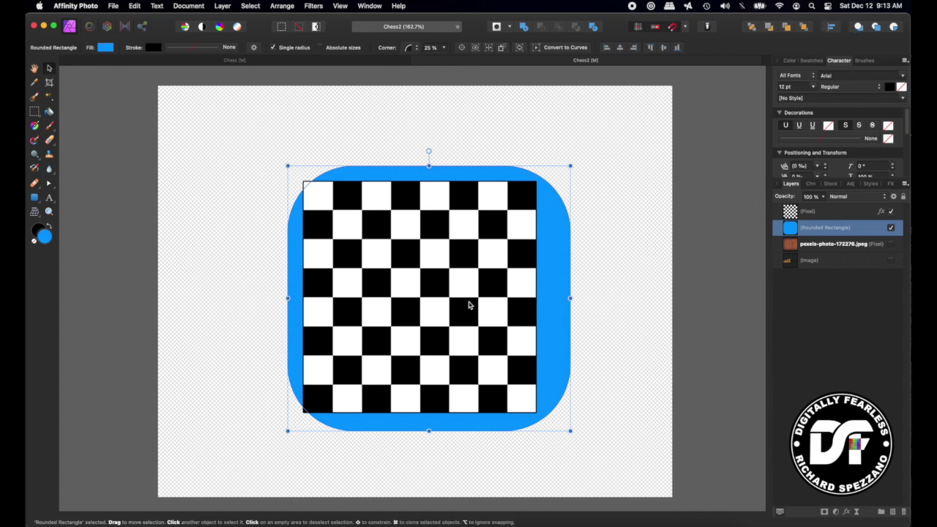
shift+click(794, 213)
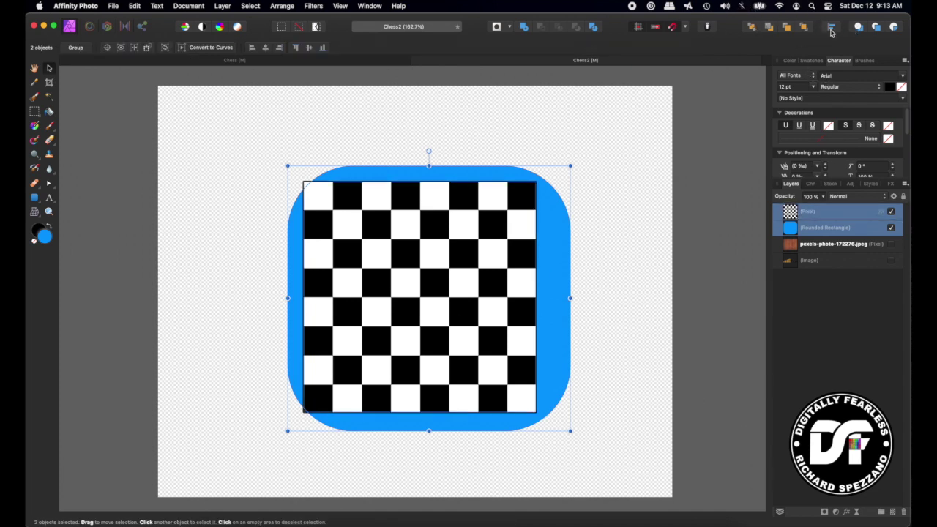
click(831, 29)
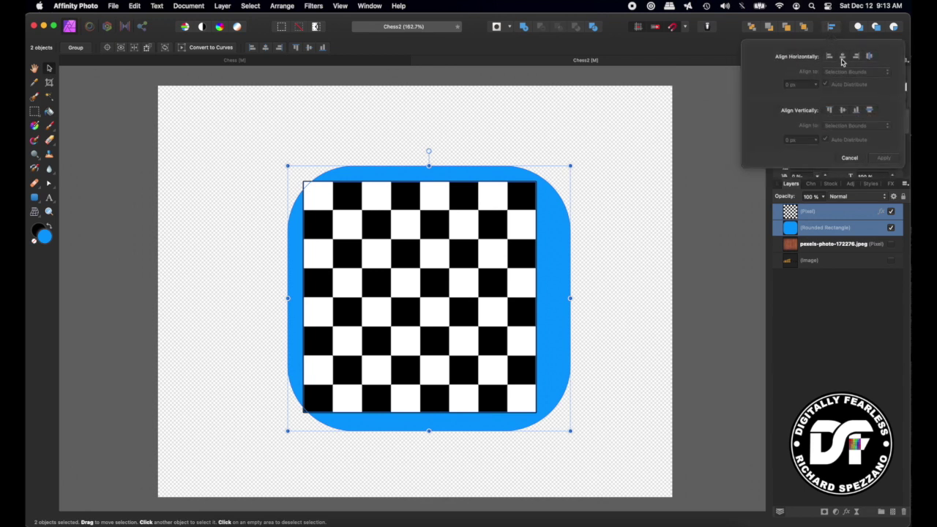
click(842, 57)
click(842, 109)
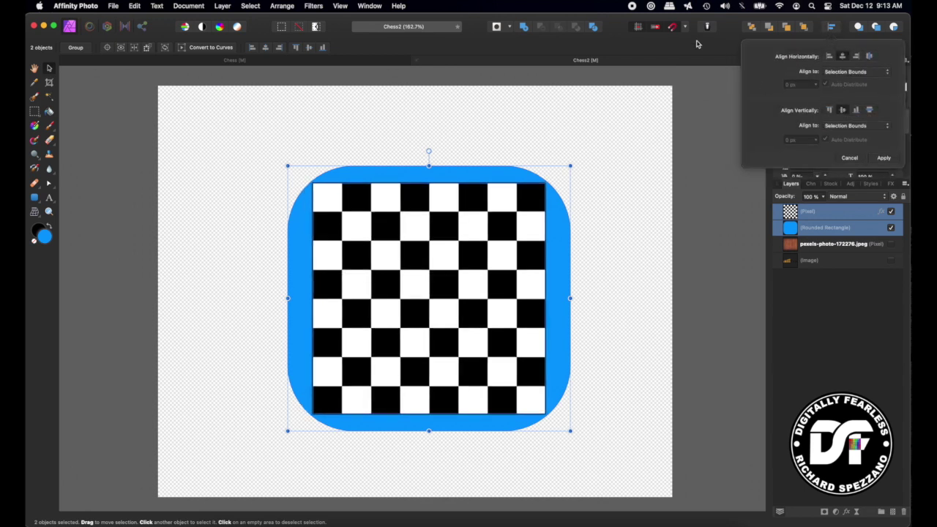
Step: Move the aligned board and rounded rectangle together to the canvas's horizontal centre with snapping on, and deselect them
click(673, 29)
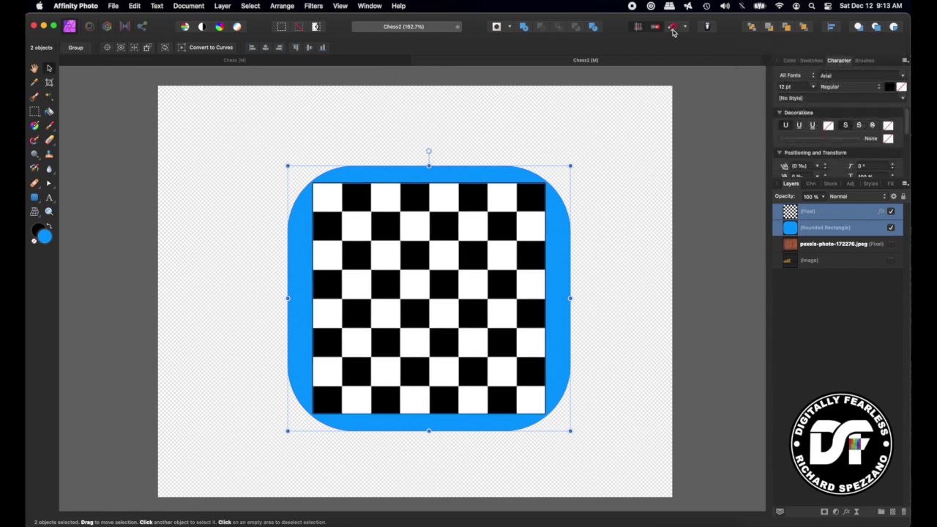
click(673, 29)
mouse_move(466, 240)
mouse_down()
mouse_move(450, 241)
mouse_move(462, 242)
mouse_up()
click(629, 188)
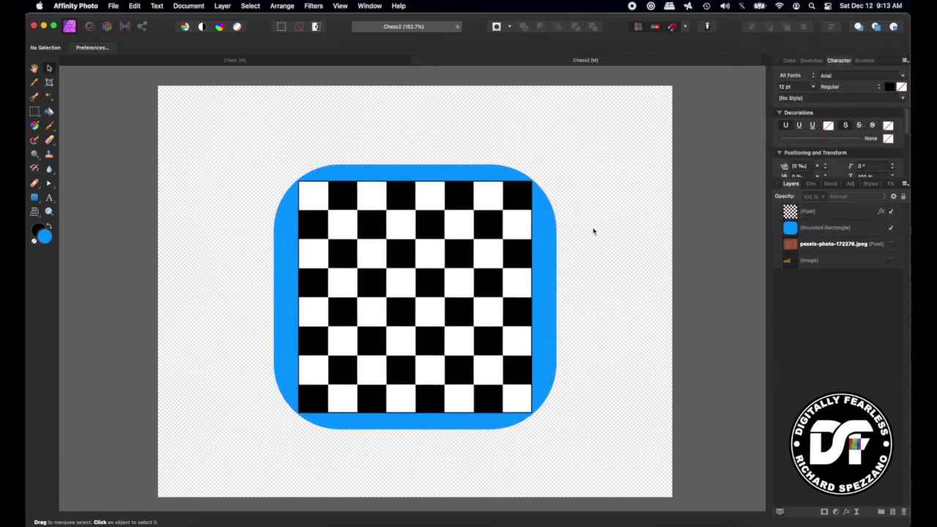
Step: Set the blue rounded rectangle's corner radius to 4 % and resize it to an even border around the board
click(464, 251)
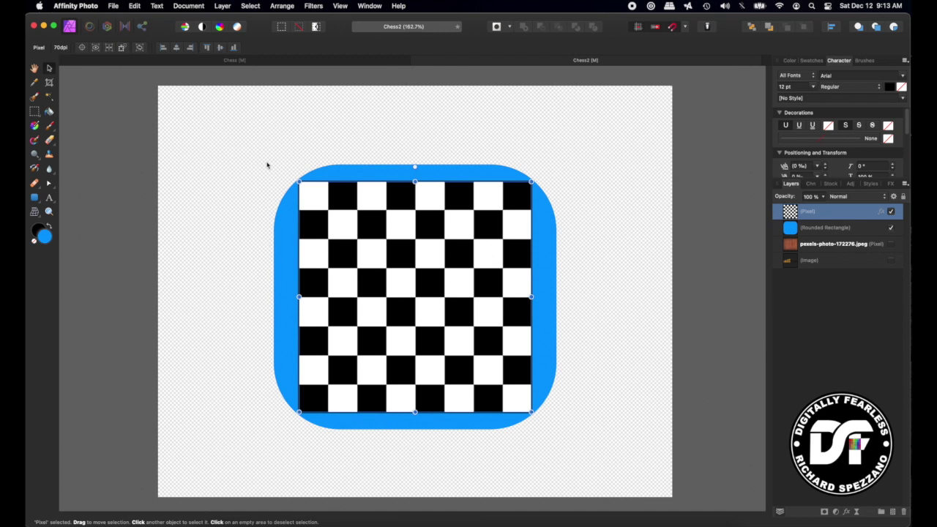
click(287, 208)
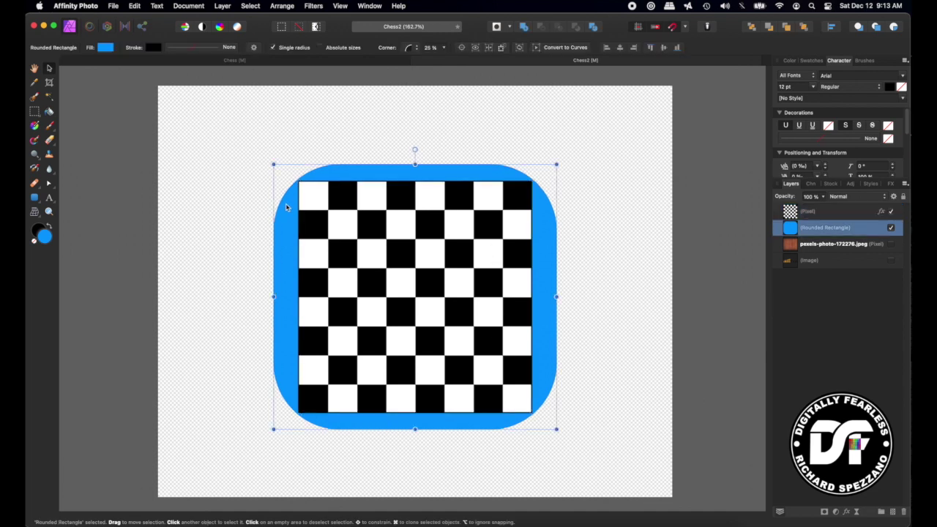
click(443, 46)
drag(447, 61, 426, 61)
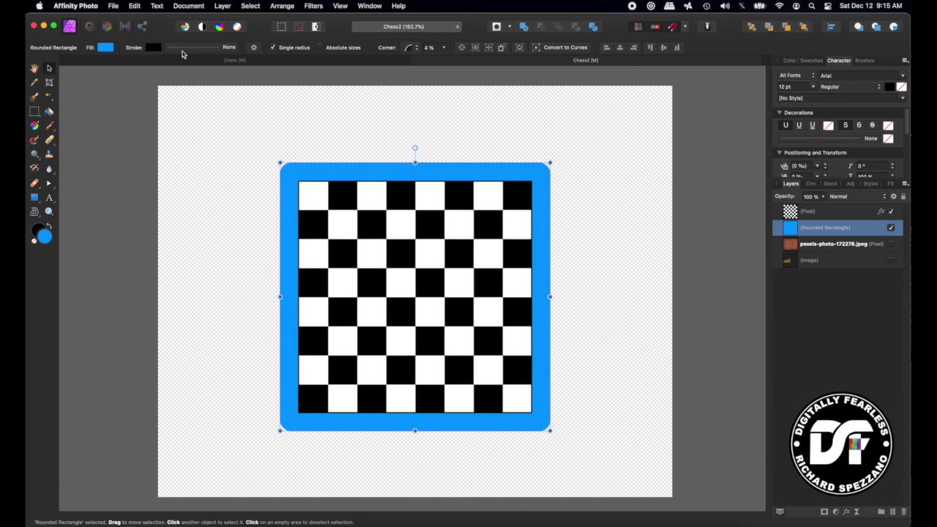
Step: Give the rounded rectangle a 1 pt black stroke and change its fill to white
click(183, 47)
click(179, 79)
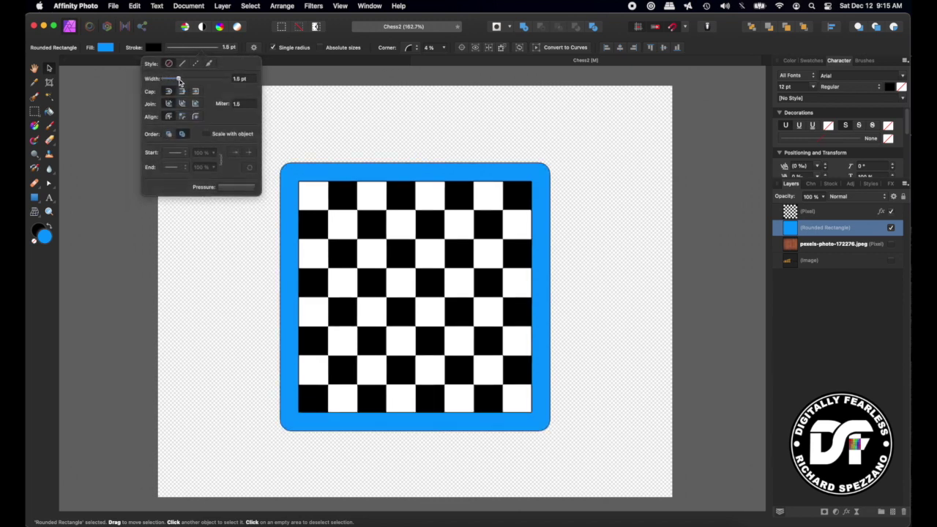
drag(179, 79, 176, 79)
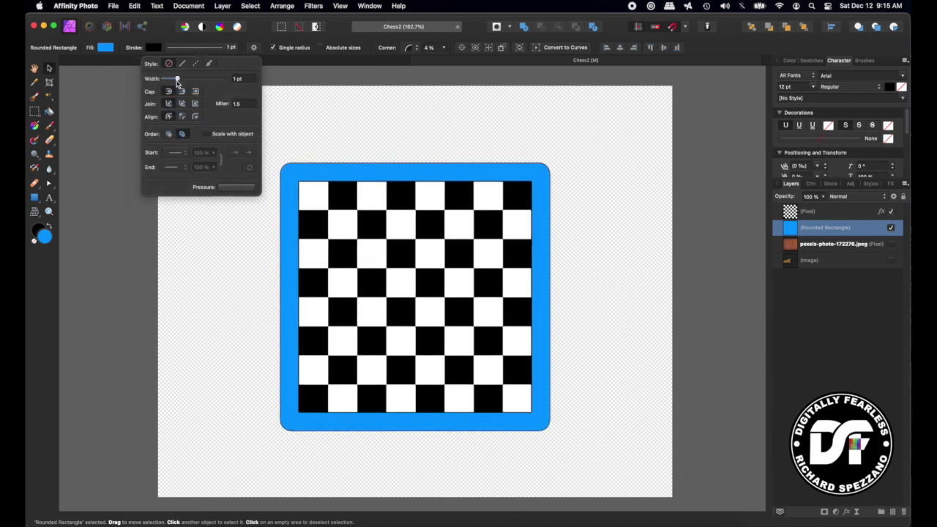
click(101, 47)
drag(155, 125, 191, 103)
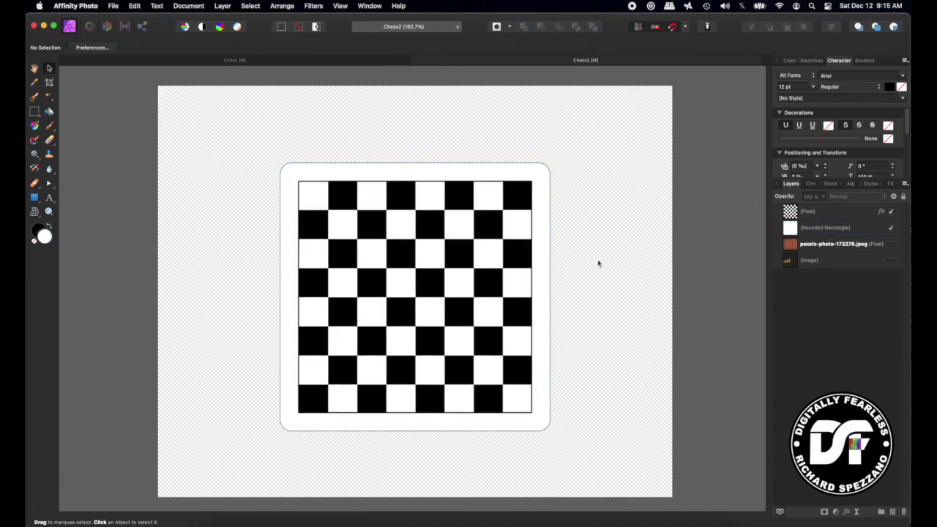
Step: Group the board with the rounded rectangle, duplicate the group and hide the lower copy
click(802, 223)
shift+click(798, 211)
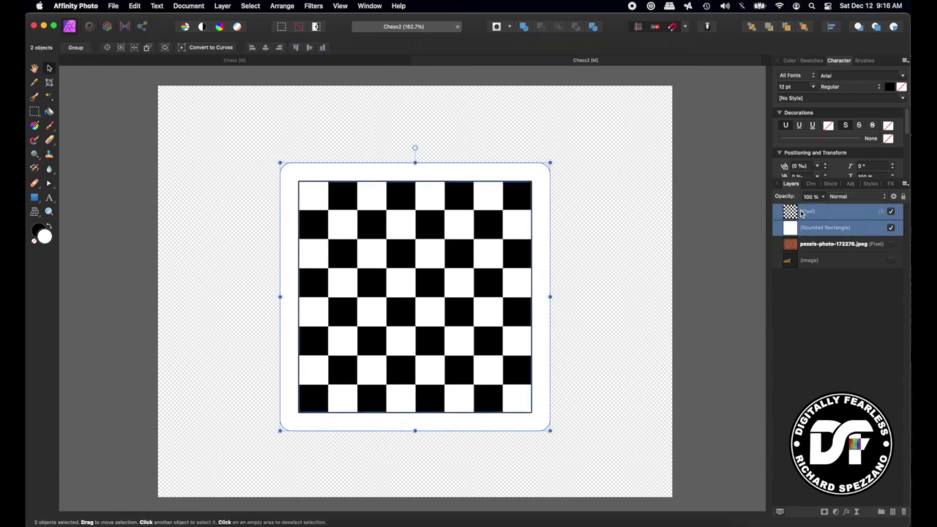
key(super+g)
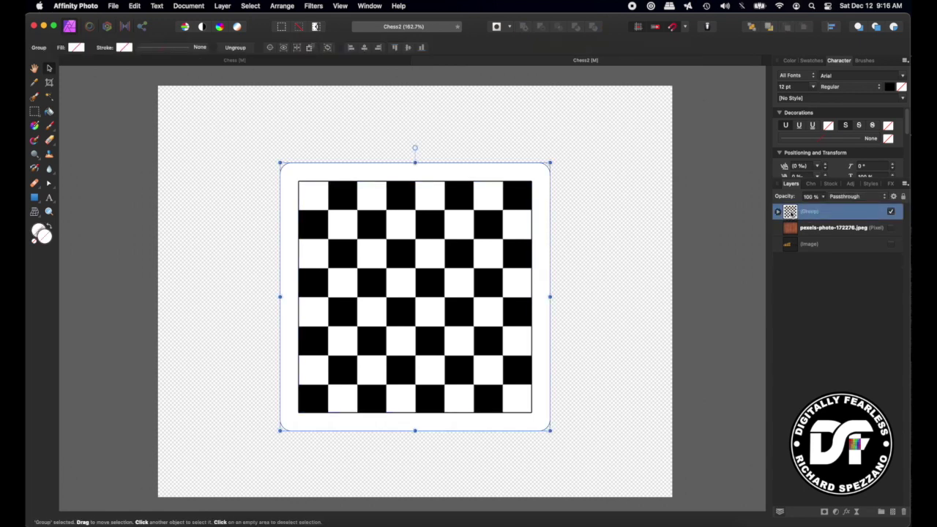
key(super+j)
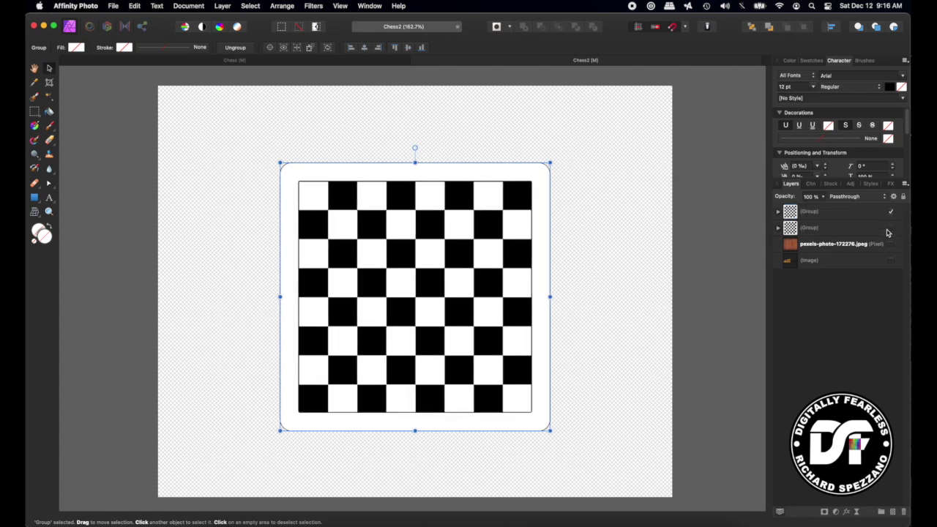
Step: Rasterize the upper board group into a single pixel layer
right_click(818, 213)
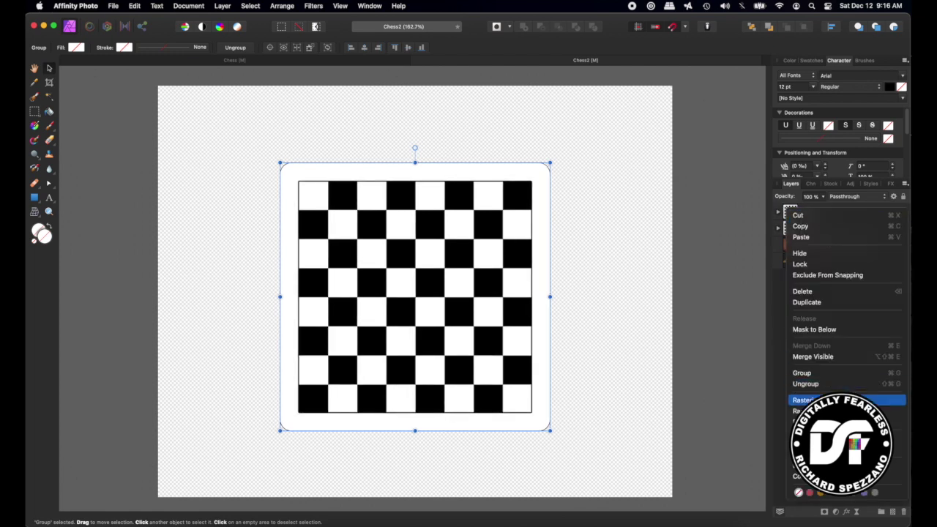
click(805, 399)
click(585, 146)
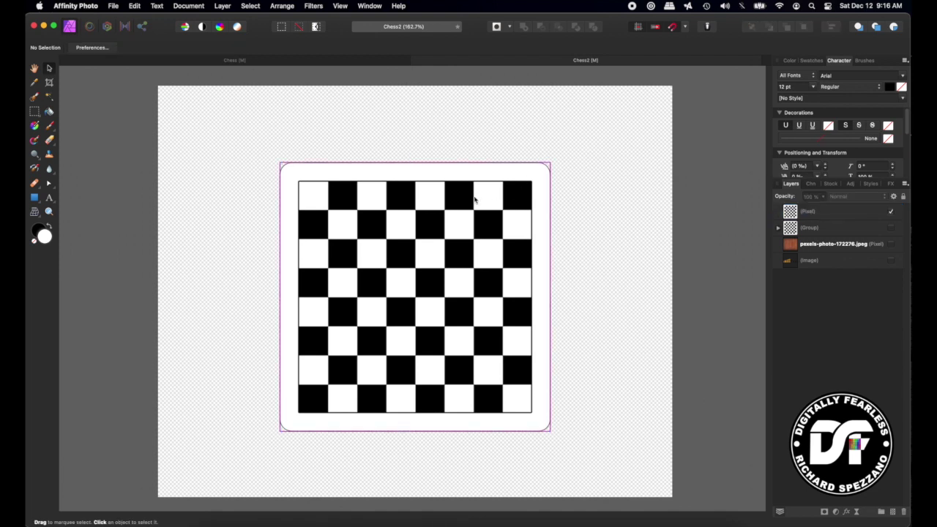
click(474, 201)
Step: Show the pexels-photo-172276.jpeg wood layer, duplicate it and place the copy at the top of the layer stack
click(817, 246)
click(891, 245)
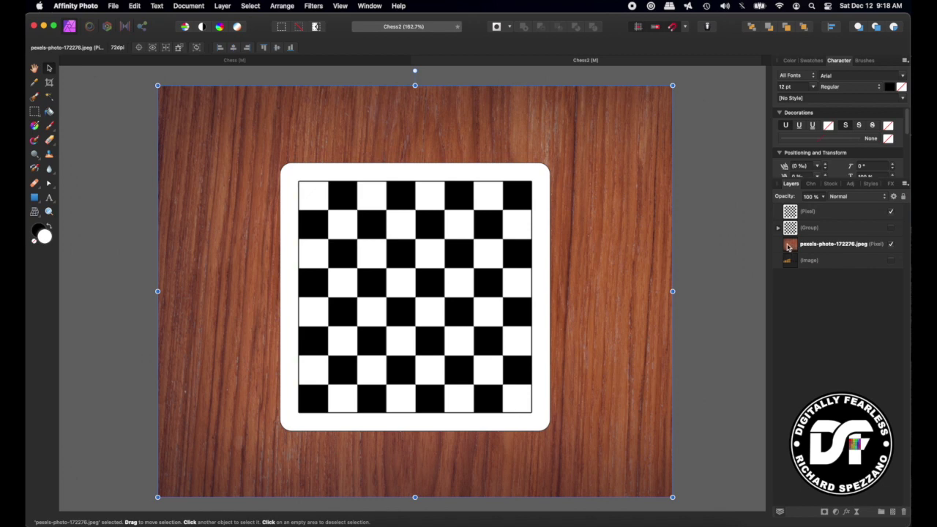
key(super+j)
drag(789, 248, 791, 211)
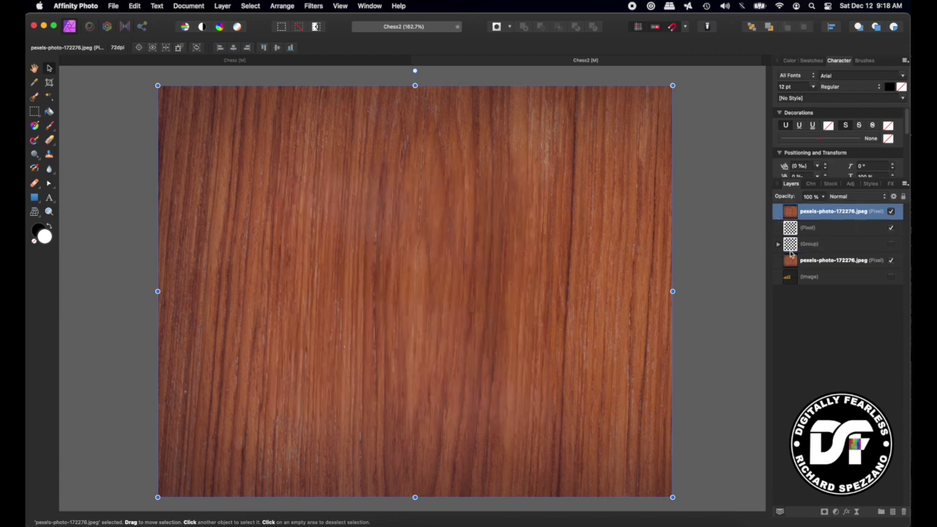
Step: Hide the original wood layer and place a second duplicate of the top wood layer directly below the rasterized board
click(890, 261)
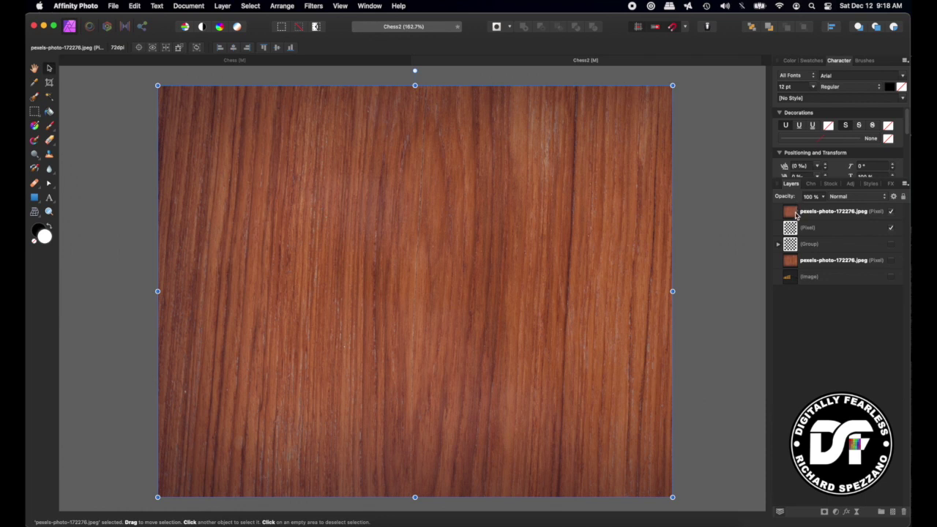
key(super+j)
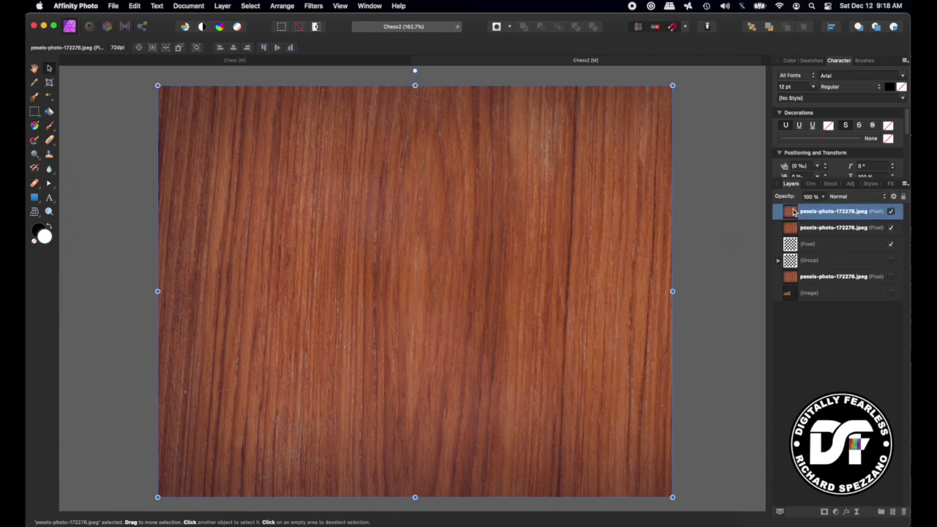
drag(792, 212, 792, 250)
Step: Set the blend mode of the topmost wood layer to Multiply
click(794, 214)
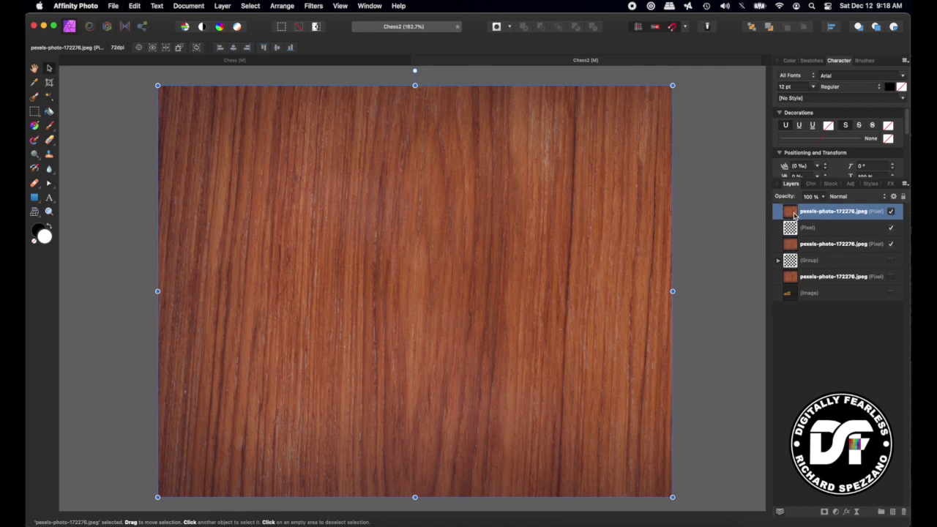
click(847, 197)
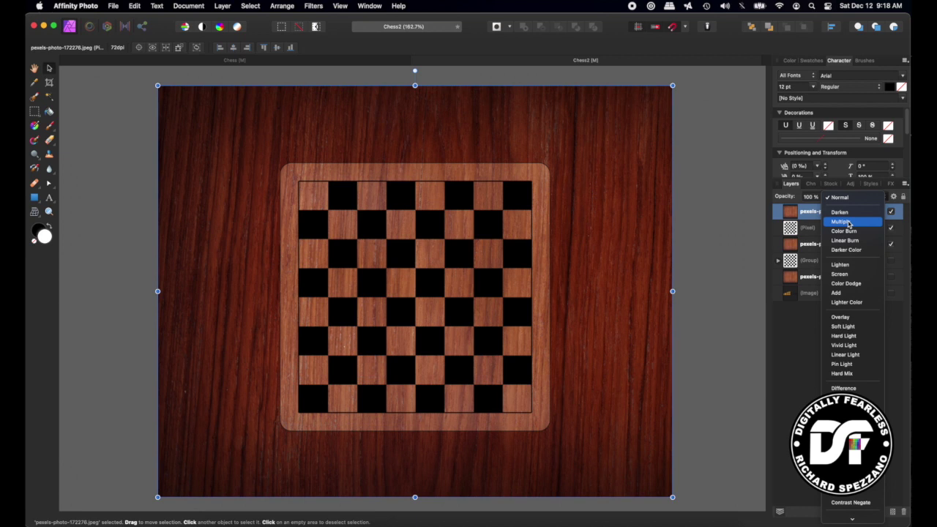
click(849, 221)
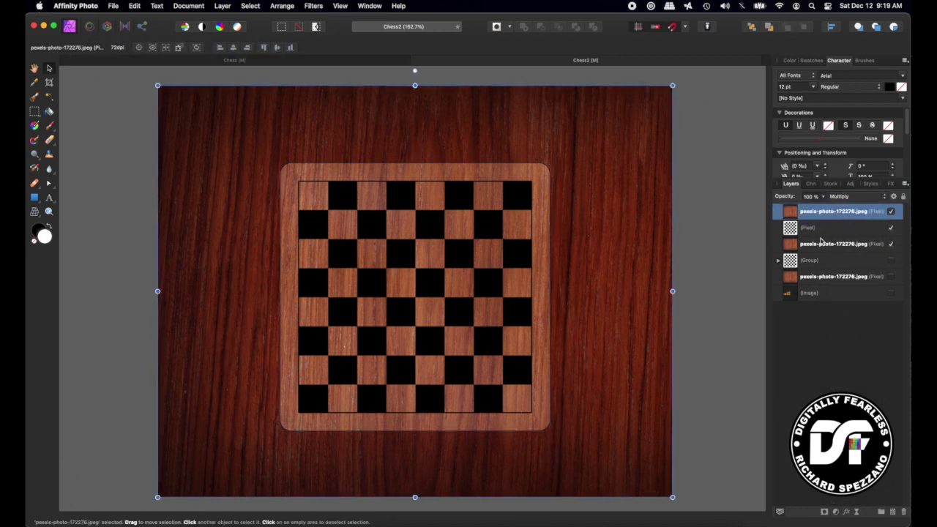
Step: Set the blend mode of the rasterized chessboard layer to Lighten
click(793, 229)
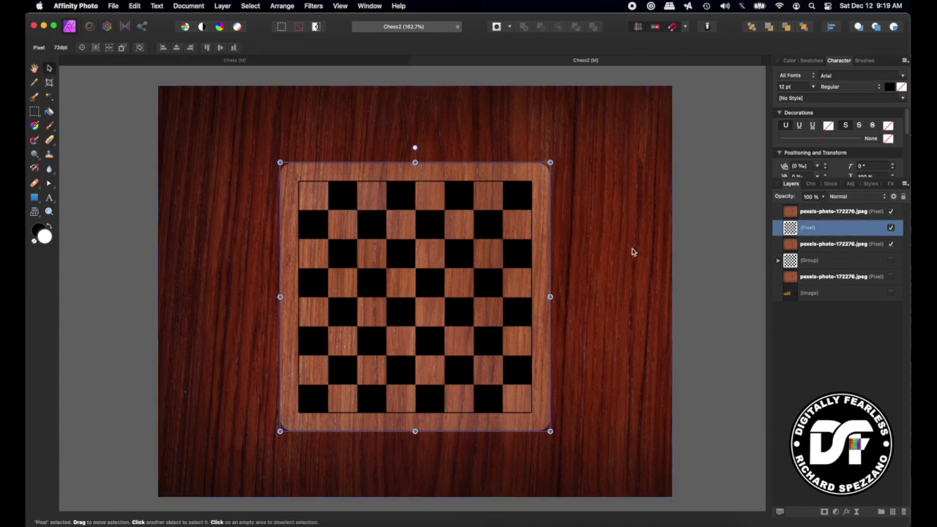
click(847, 197)
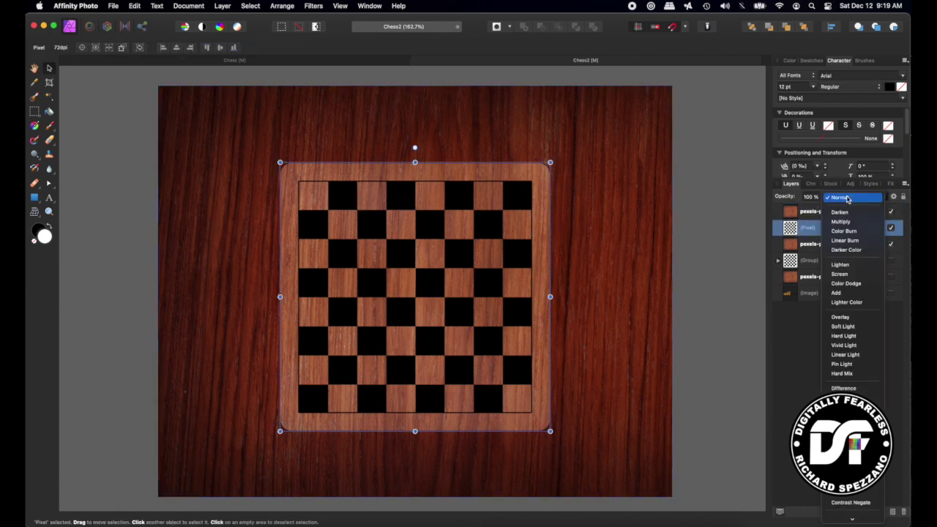
click(839, 264)
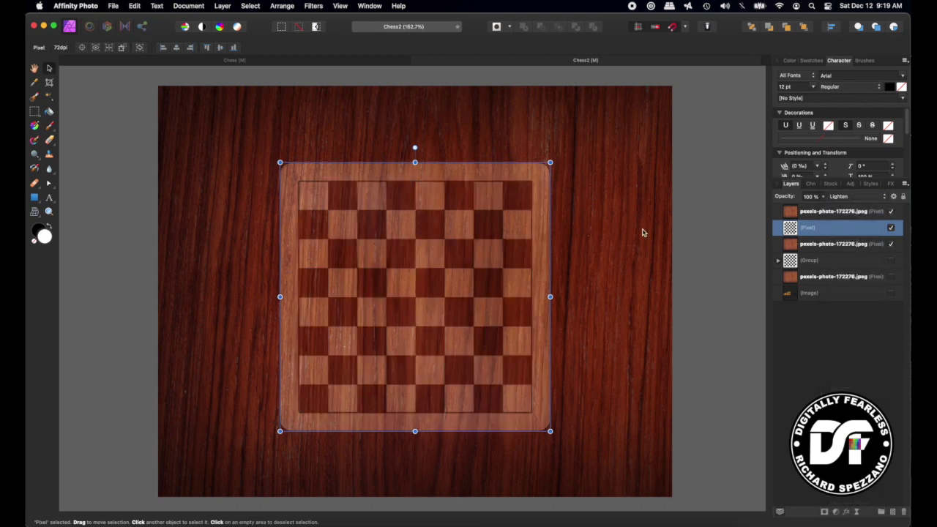
Step: Duplicate the topmost Multiply wood layer and strongly reduce the opacity of the copy
click(819, 213)
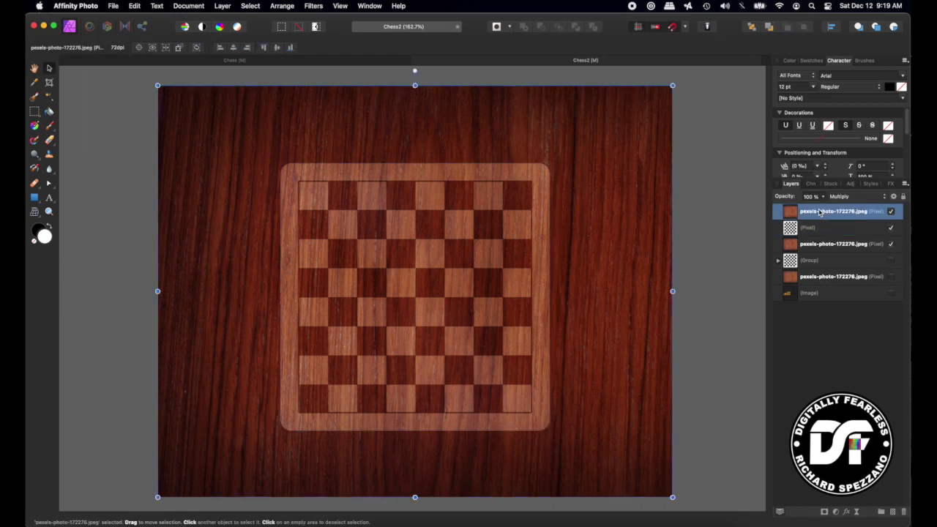
key(super+j)
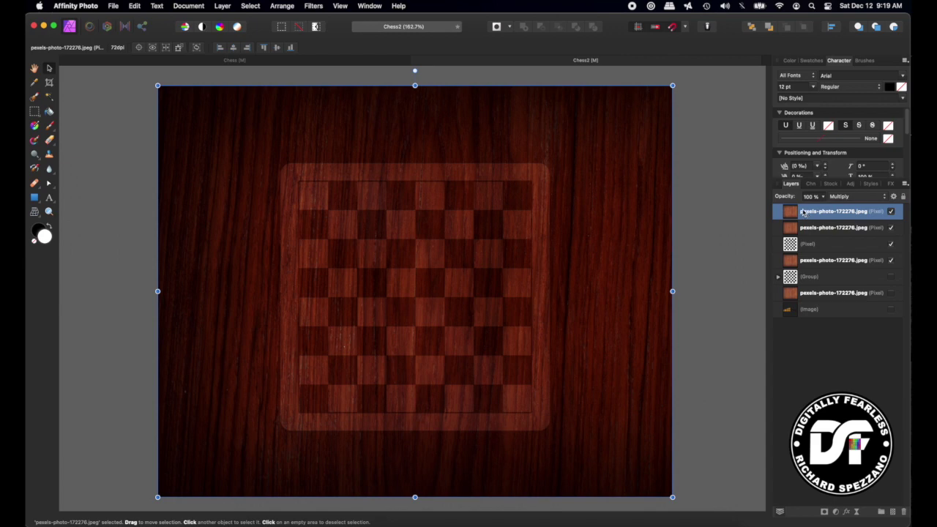
drag(787, 196, 759, 196)
right_click(750, 200)
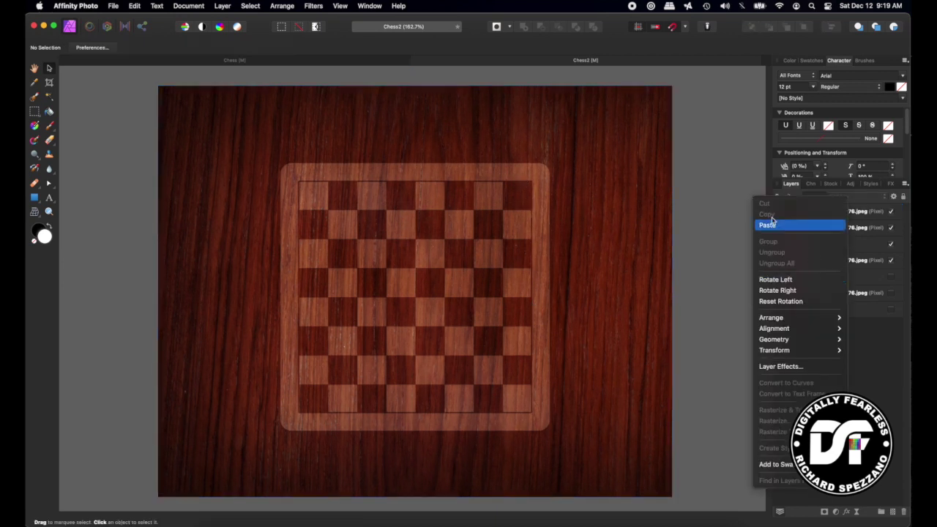
click(727, 200)
Step: Group the four visible layers: the two Multiply wood layers, the chessboard and the wood layer beneath it
click(791, 261)
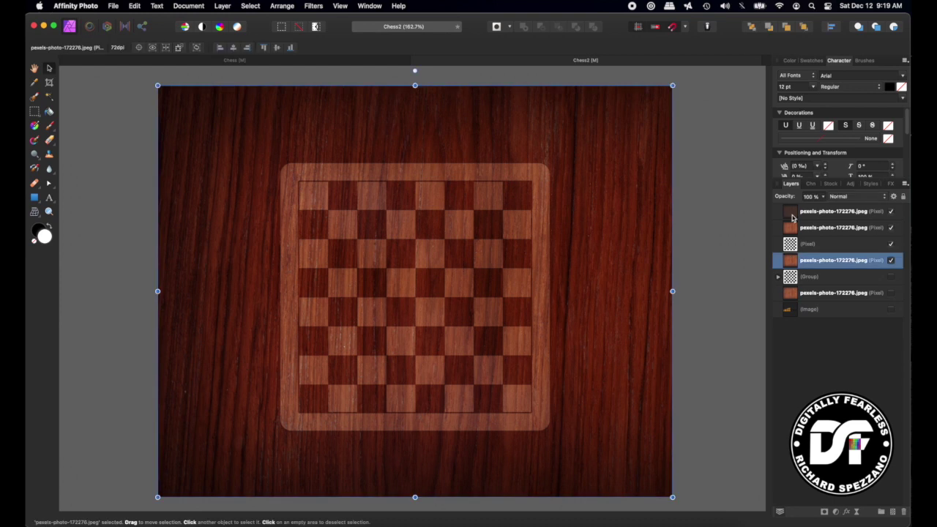
shift+click(810, 213)
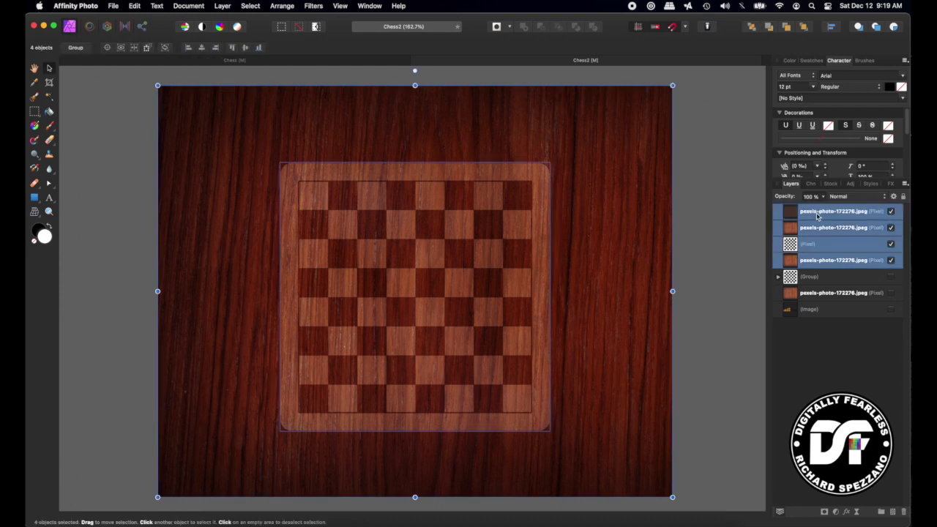
key(super+g)
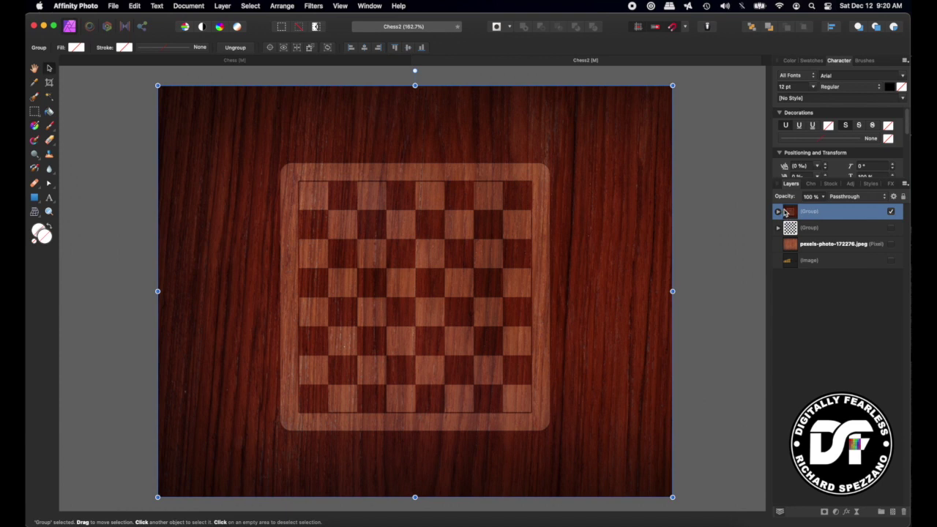
Step: Load the chessboard layer's outline as a selection, mask the new group with it and deselect
click(778, 212)
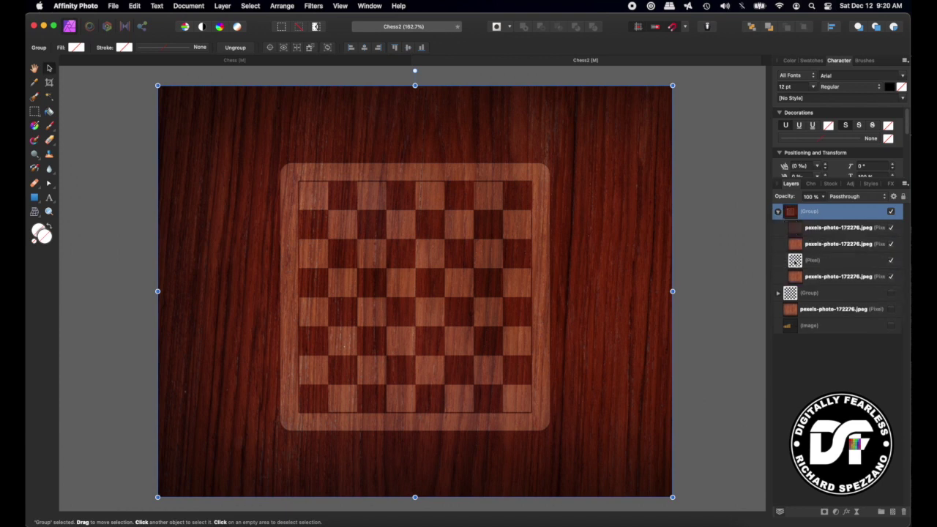
super+click(796, 262)
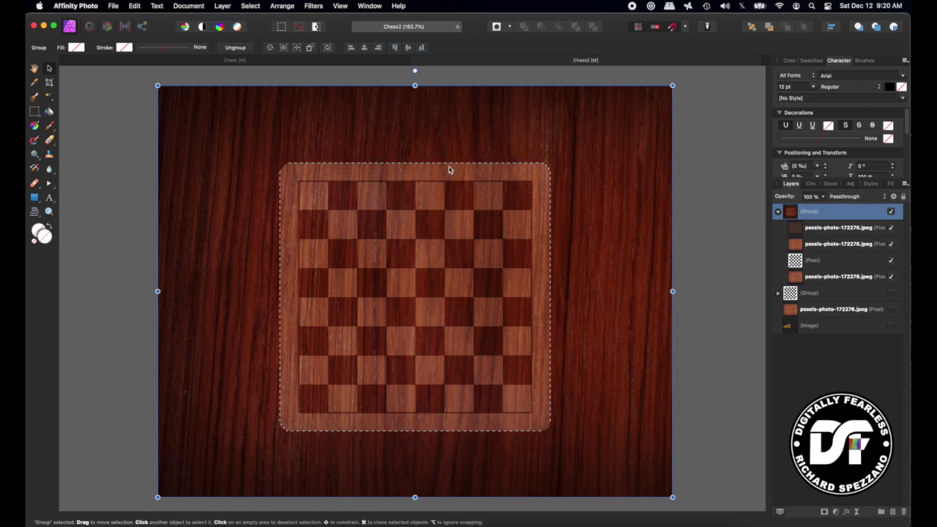
click(778, 211)
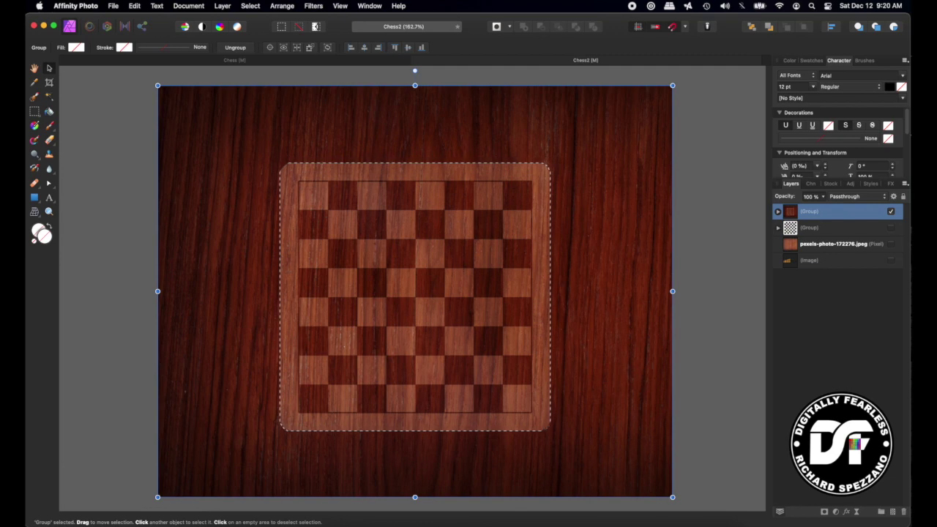
click(824, 513)
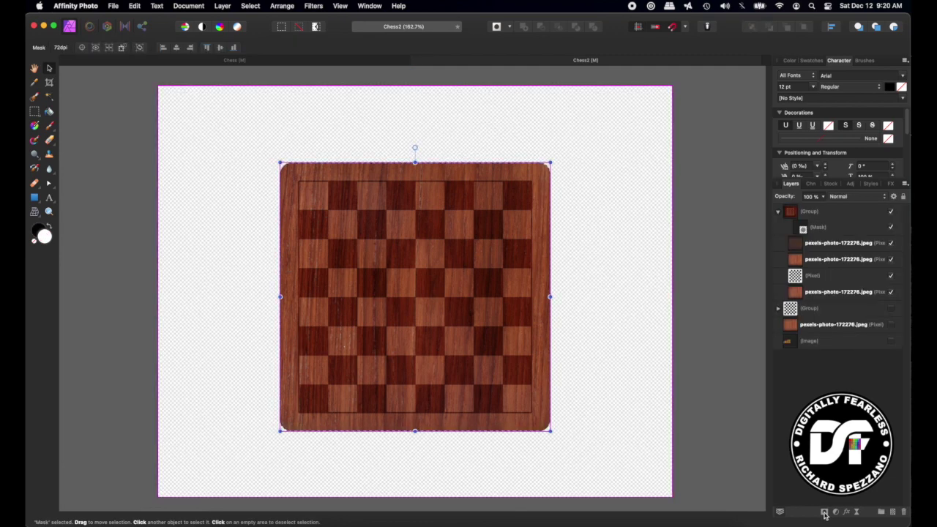
key(super+d)
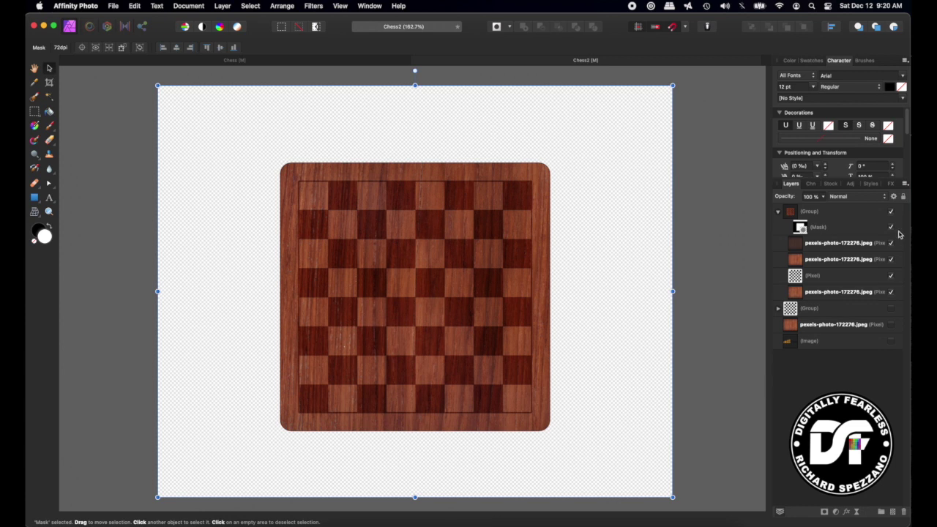
Step: Rasterize the masked wood board group into a single pixel layer and move the board slightly down
right_click(818, 214)
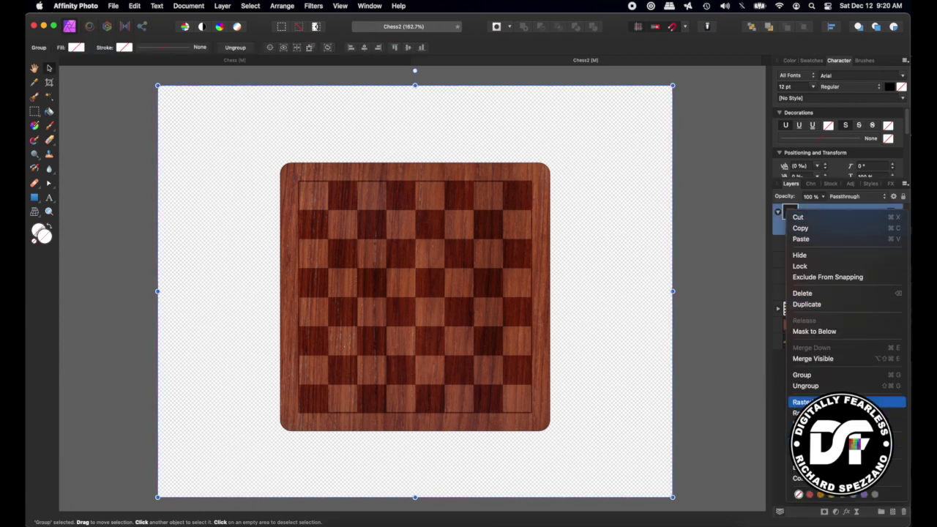
click(805, 401)
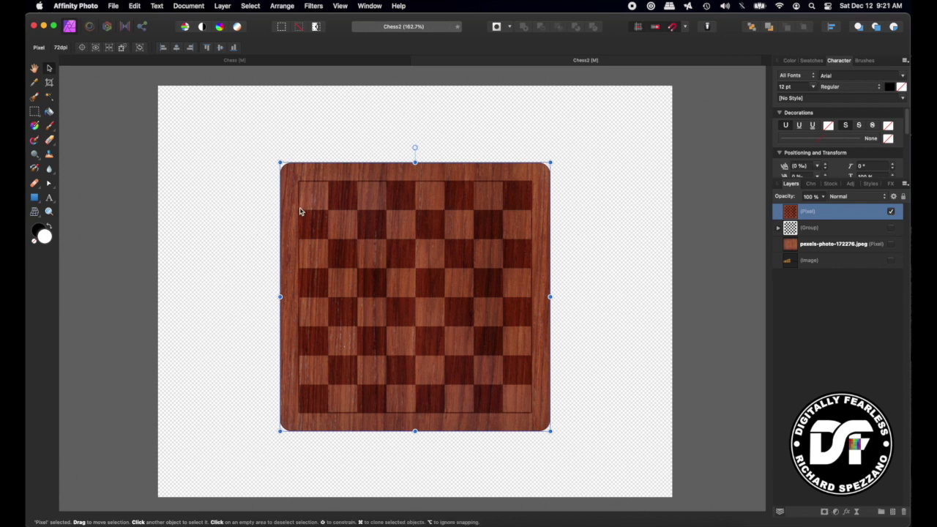
drag(404, 231, 404, 256)
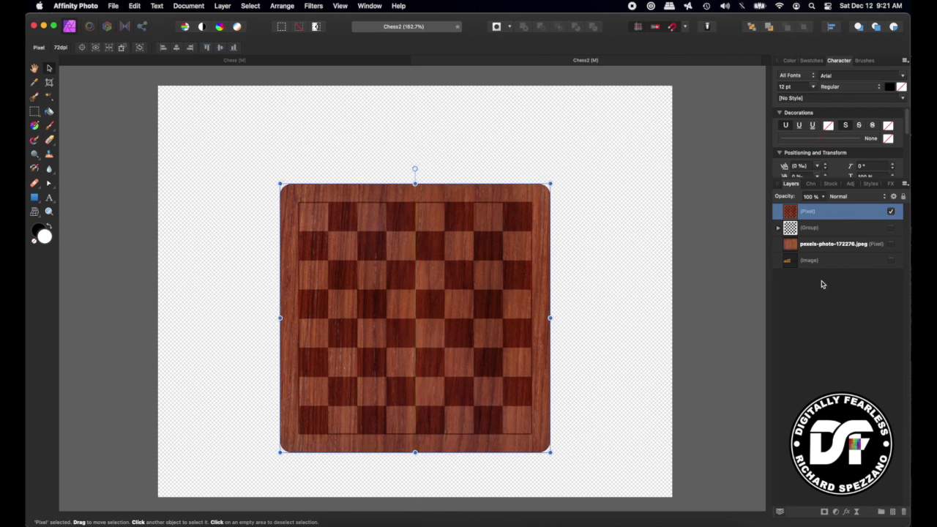
Step: Add a live Perspective filter to the board and pull its two far corners inward and down to form a receding trapezoid
click(856, 512)
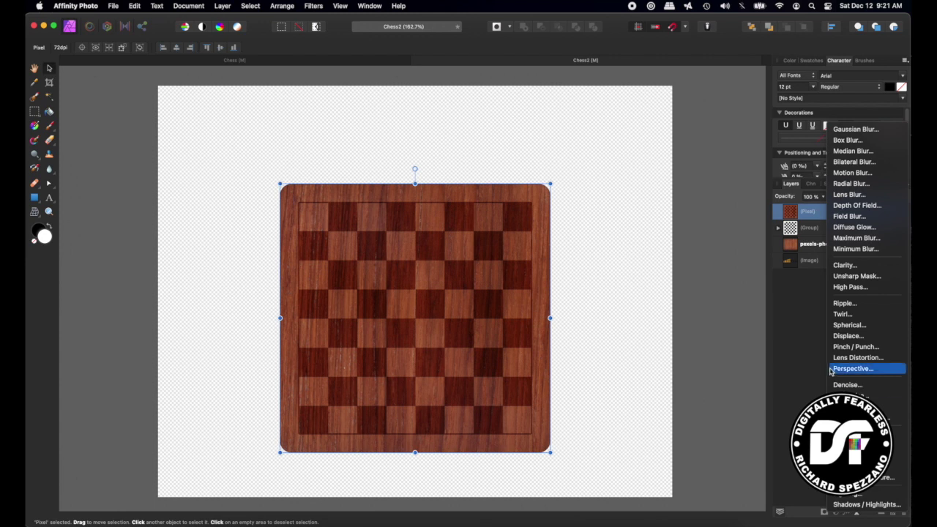
click(852, 368)
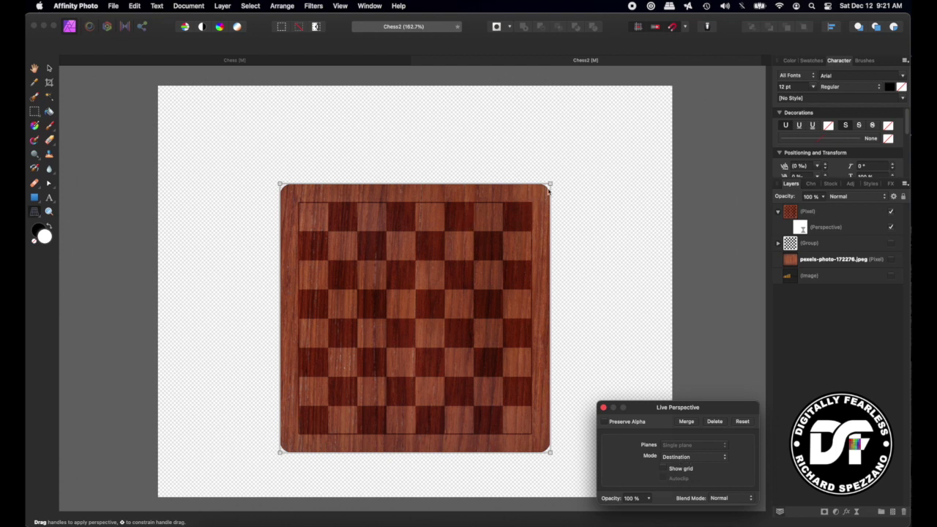
drag(550, 185, 510, 242)
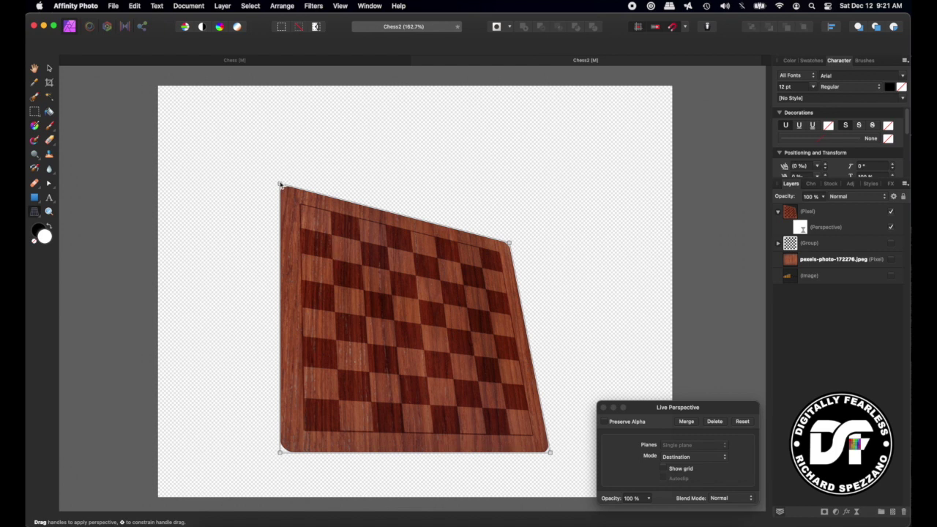
drag(280, 185, 317, 243)
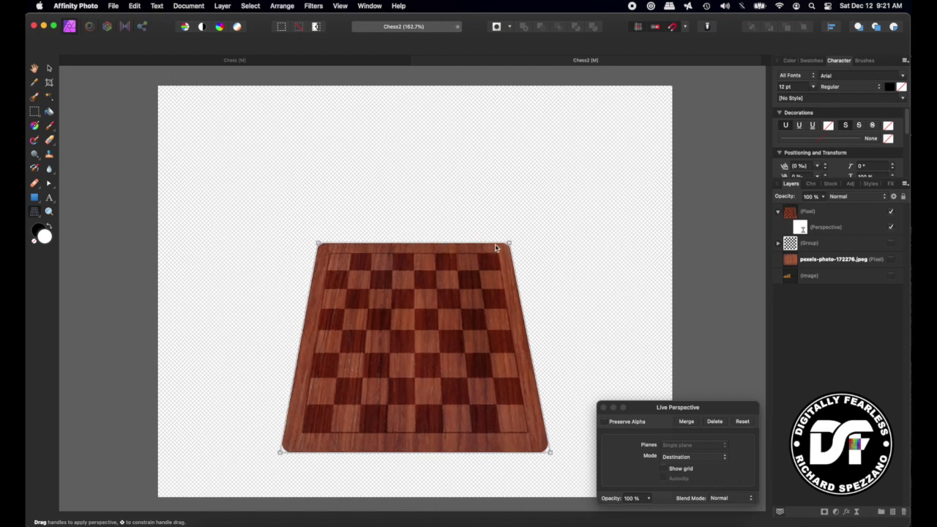
drag(510, 246, 513, 273)
drag(318, 243, 338, 273)
drag(513, 274, 499, 284)
mouse_move(338, 273)
mouse_down()
mouse_move(336, 308)
mouse_move(337, 290)
mouse_up()
drag(499, 285, 503, 290)
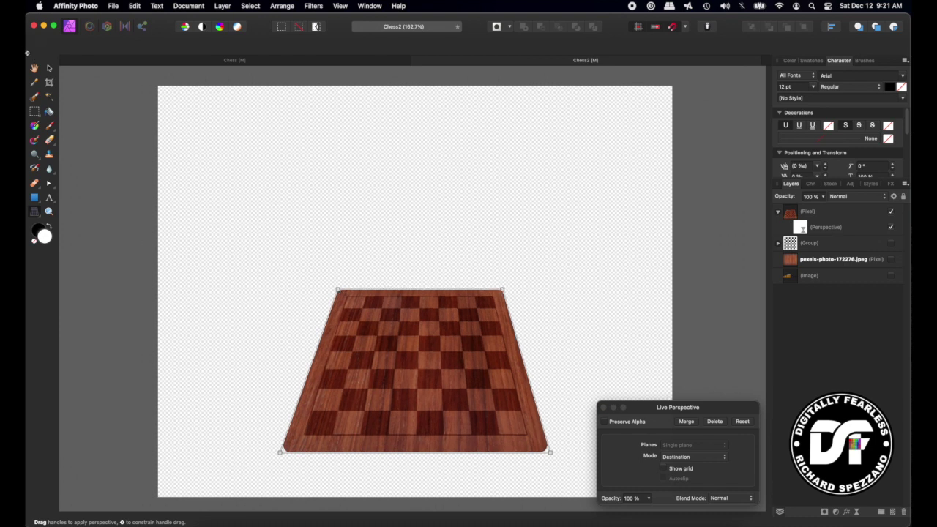
Step: Enlarge the perspective board proportionally and centre it horizontally in the lower part of the canvas
click(49, 68)
click(415, 328)
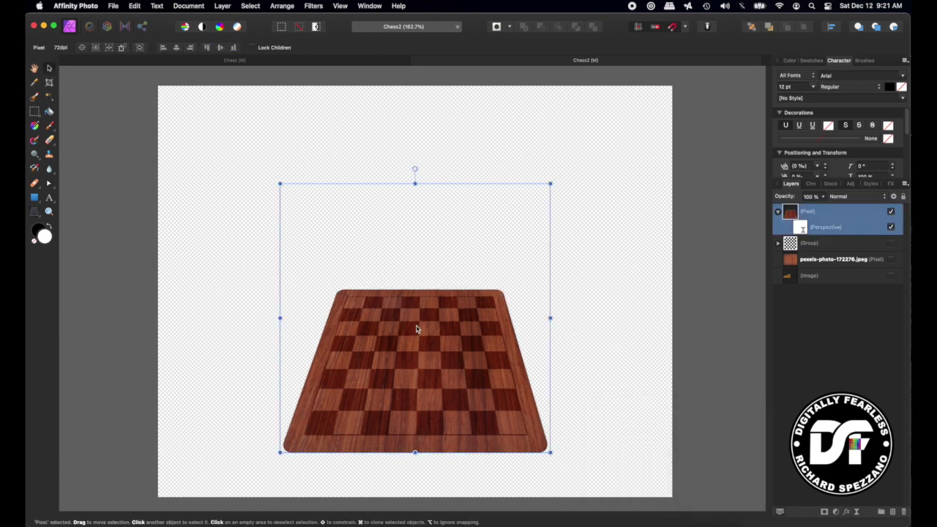
drag(550, 183, 700, 61)
drag(512, 367, 403, 380)
scroll(403, 379, down, 3)
drag(414, 322, 414, 265)
scroll(469, 221, up, 5)
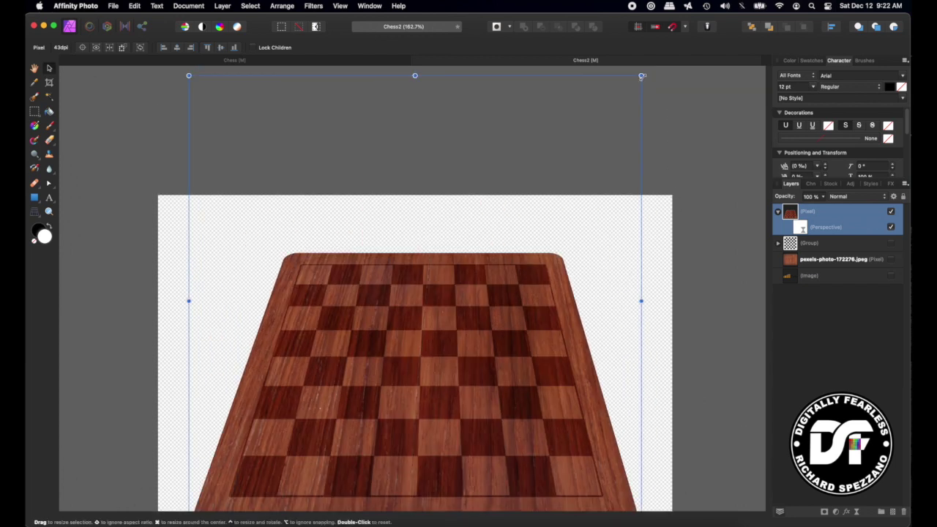
drag(641, 77, 554, 159)
drag(458, 348, 494, 325)
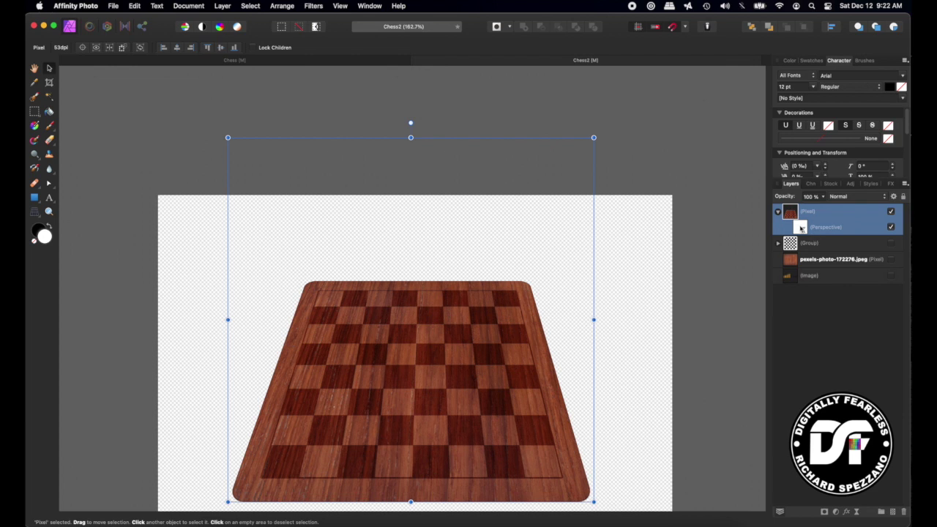
Step: Reopen the live Perspective filter and widen the board's far edge by moving both far corners slightly outward
double_click(799, 229)
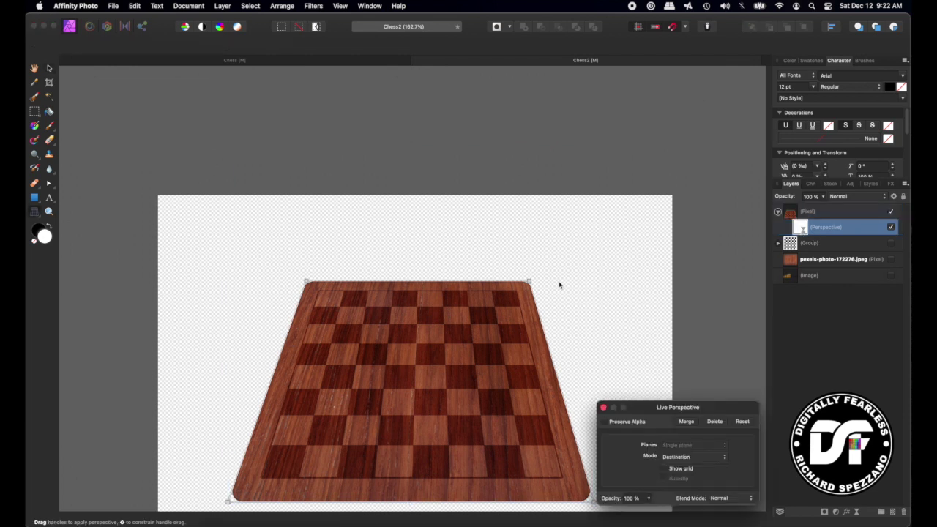
drag(531, 283, 540, 282)
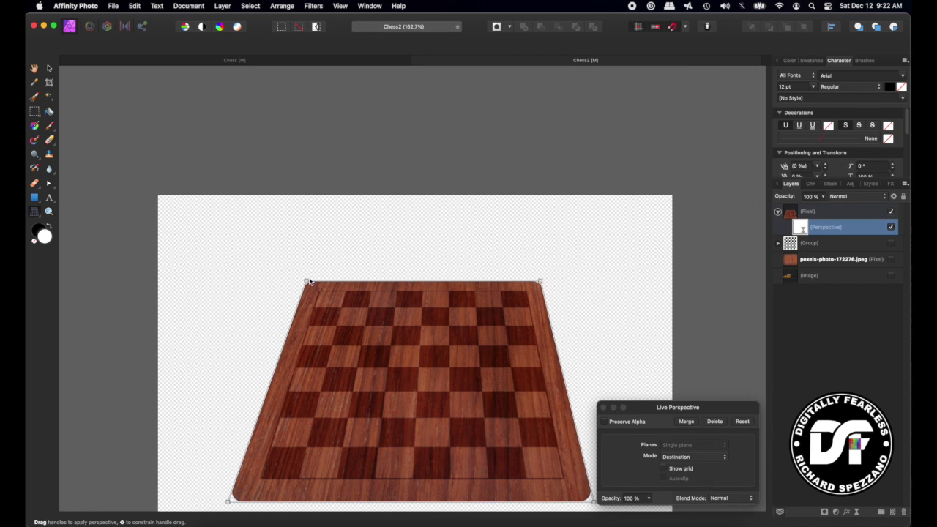
drag(306, 282, 295, 280)
click(603, 407)
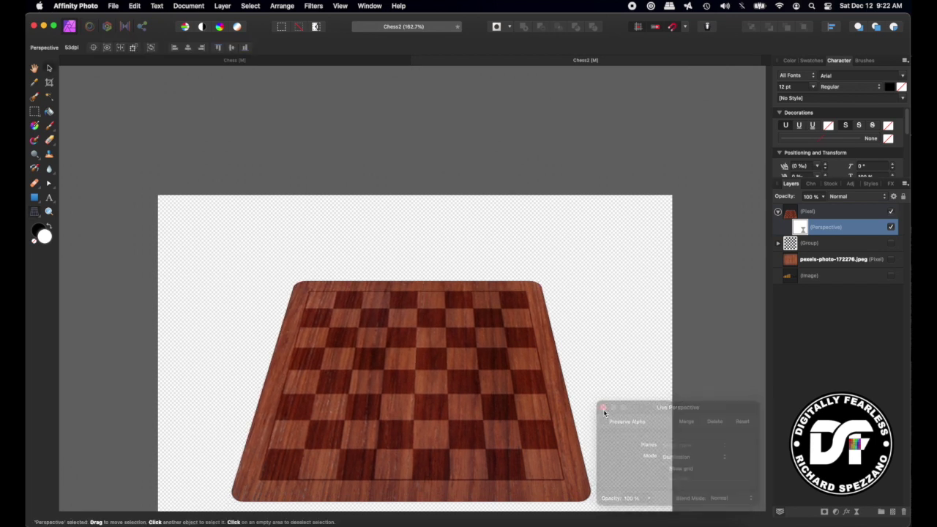
Step: Move the board fully onto the canvas, rasterize it with its perspective filter and place it near the canvas's lower edge
scroll(534, 406, down, 5)
drag(485, 306, 477, 356)
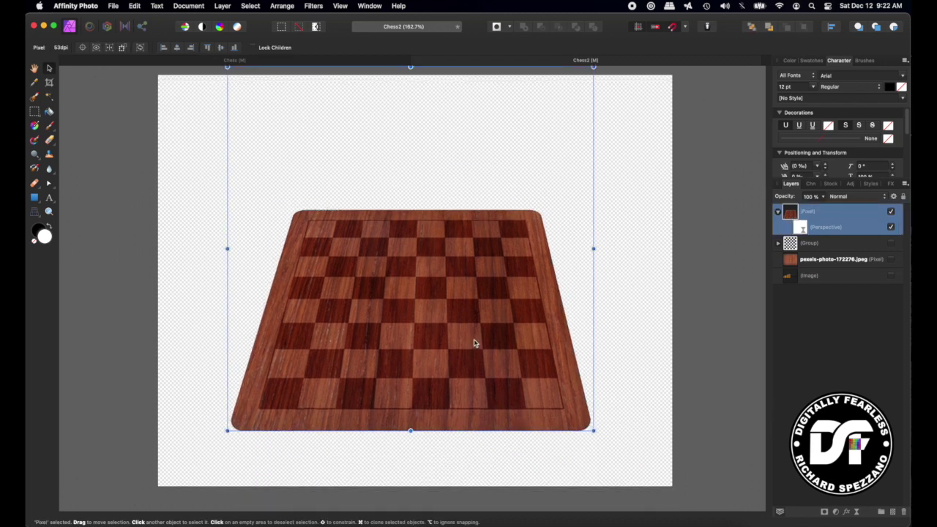
right_click(822, 214)
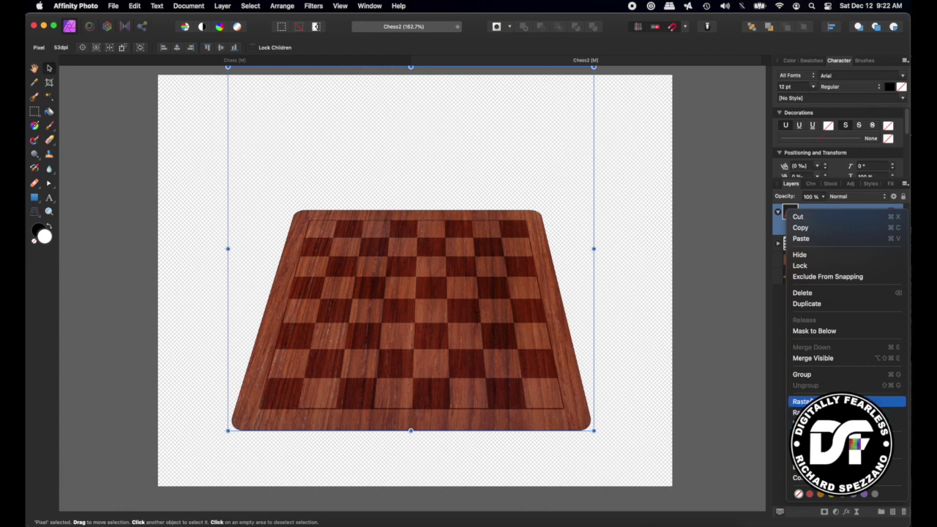
click(827, 401)
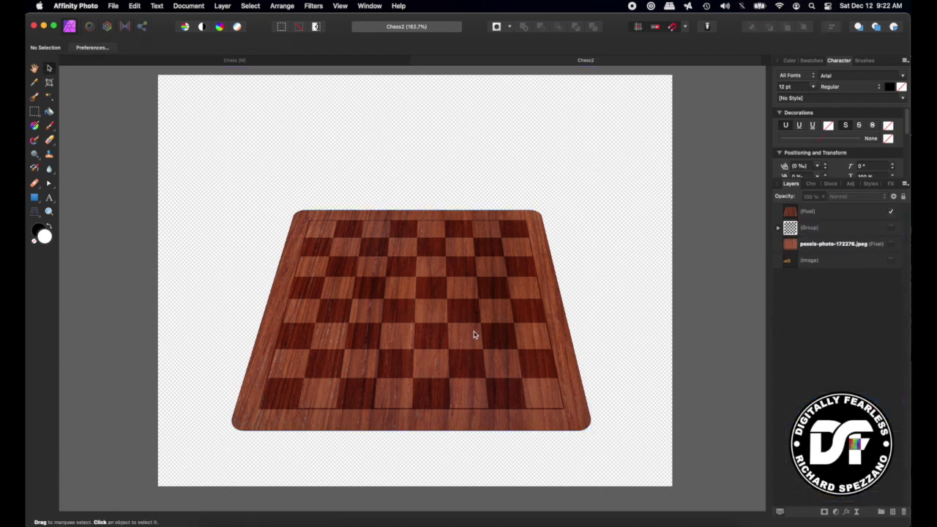
mouse_move(425, 316)
mouse_down()
mouse_move(429, 334)
mouse_move(420, 335)
mouse_move(426, 330)
mouse_up()
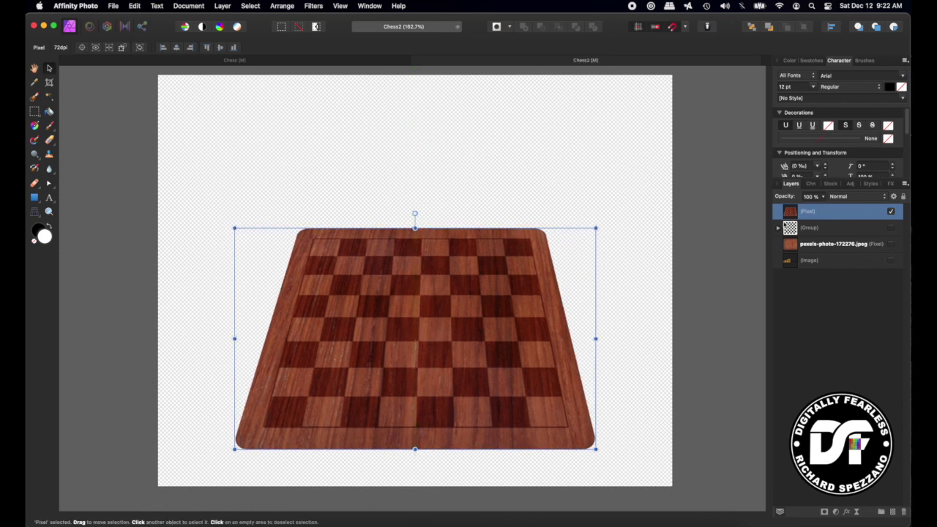
Step: Apply a 3D layer effect to the board with a 5.8 px radius, a reduced specular level and slightly adjusted shininess
click(846, 512)
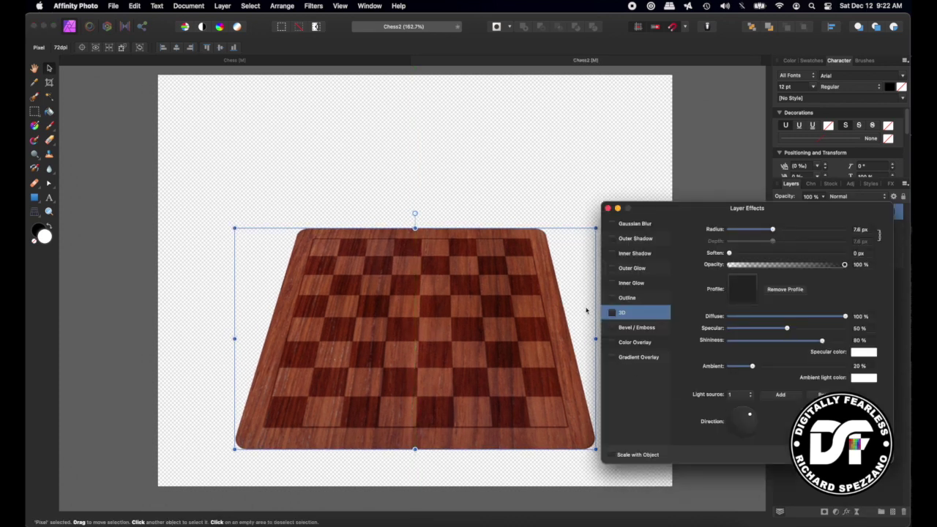
click(611, 313)
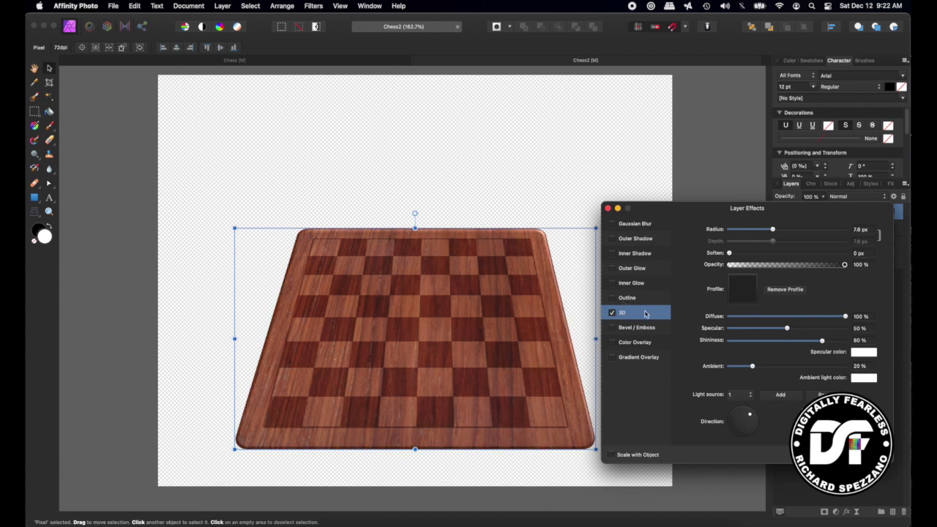
click(787, 329)
mouse_move(770, 233)
mouse_down()
mouse_move(781, 233)
mouse_move(769, 233)
mouse_up()
drag(739, 428, 749, 413)
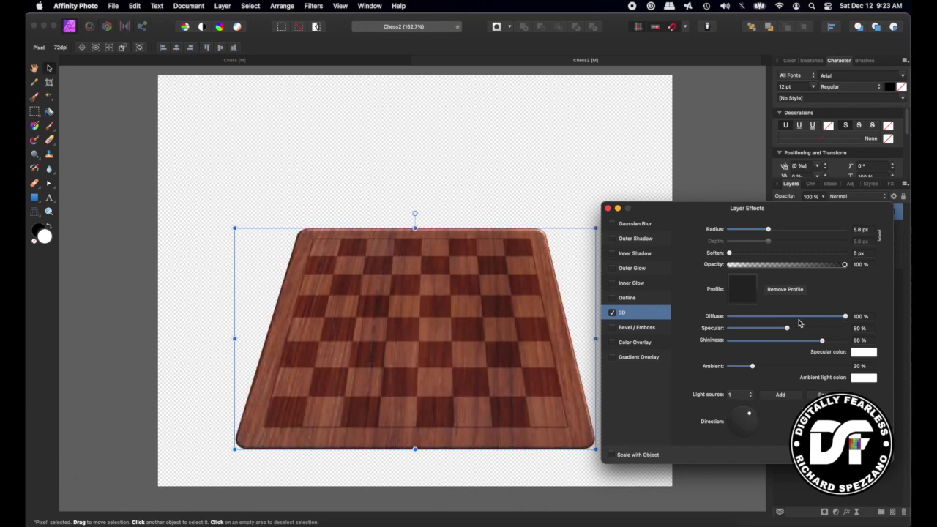
drag(785, 332, 761, 338)
mouse_move(821, 340)
mouse_down()
mouse_move(790, 344)
mouse_move(828, 351)
mouse_up()
drag(760, 330, 764, 332)
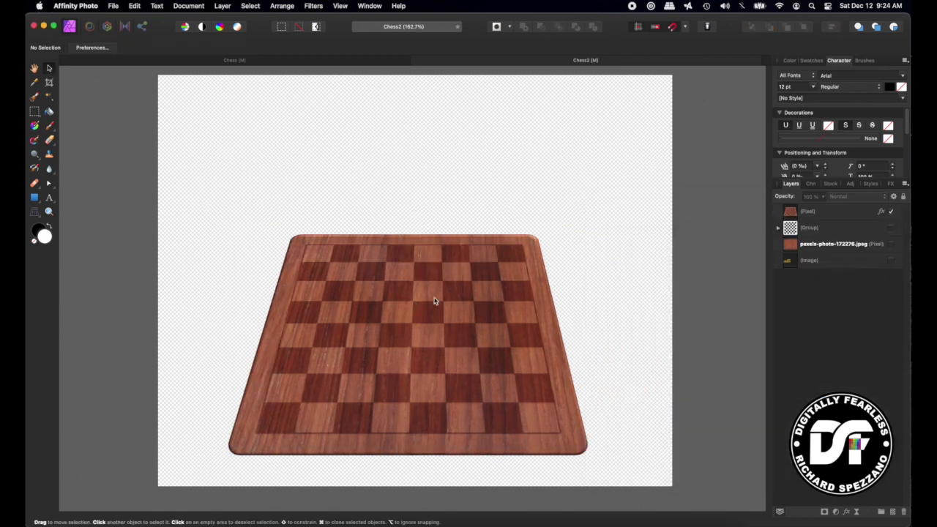
Step: Select the board and flatten it vertically by bringing its far edge closer to the near edge
click(407, 292)
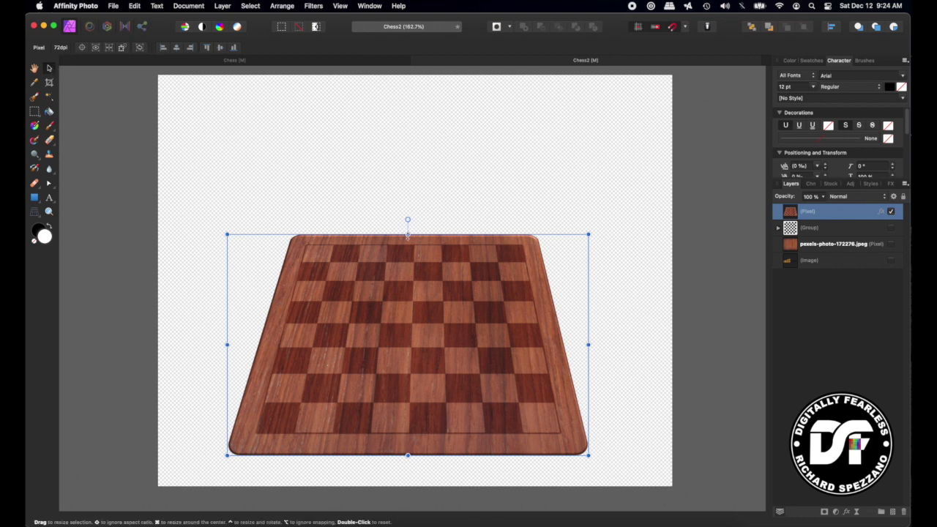
drag(407, 234, 425, 258)
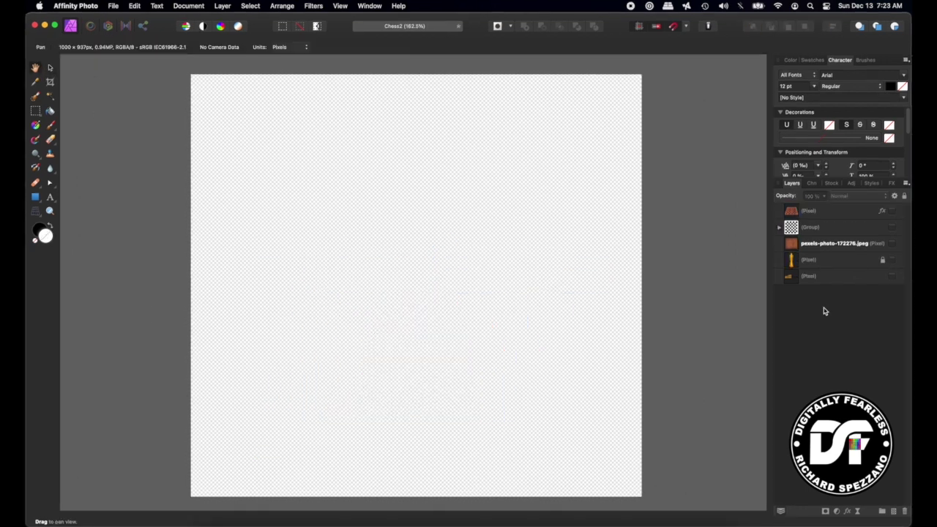
Step: Make the layer with the full row of chess pieces visible and rasterize it
click(832, 183)
click(790, 183)
click(893, 276)
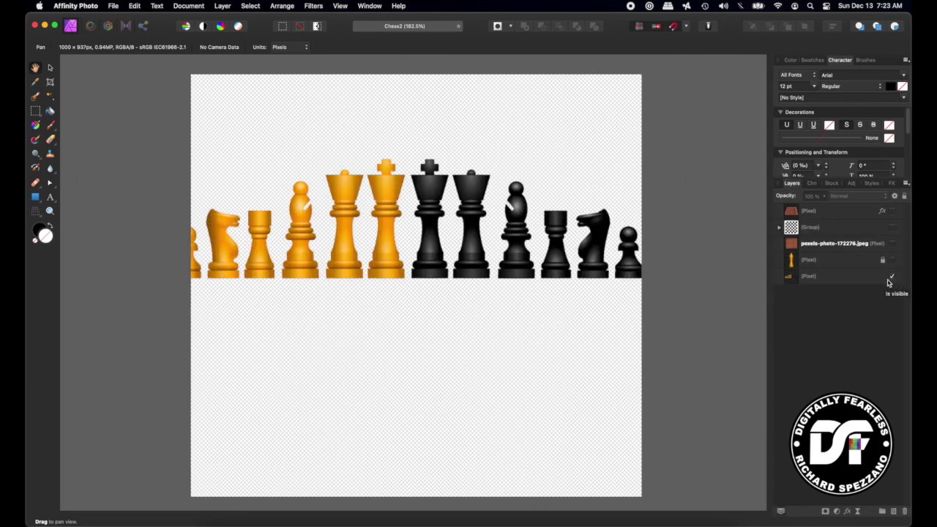
right_click(813, 277)
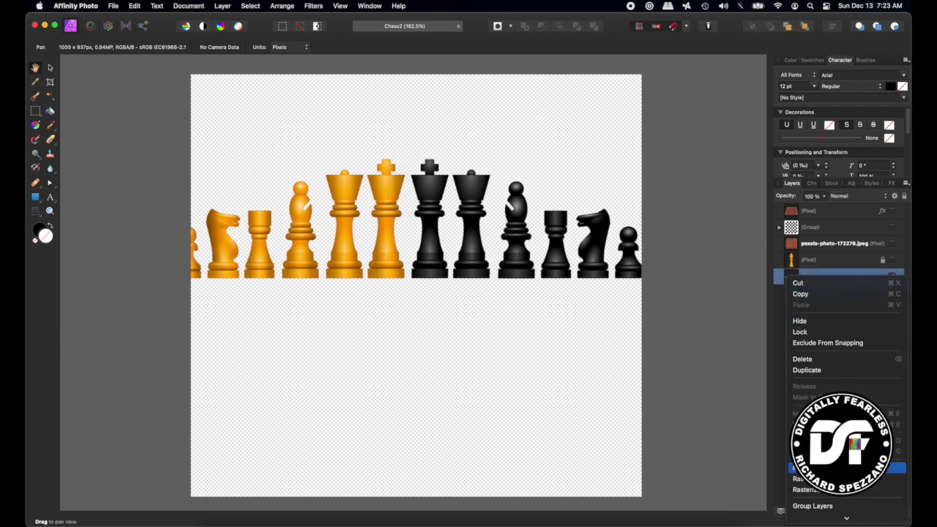
click(820, 478)
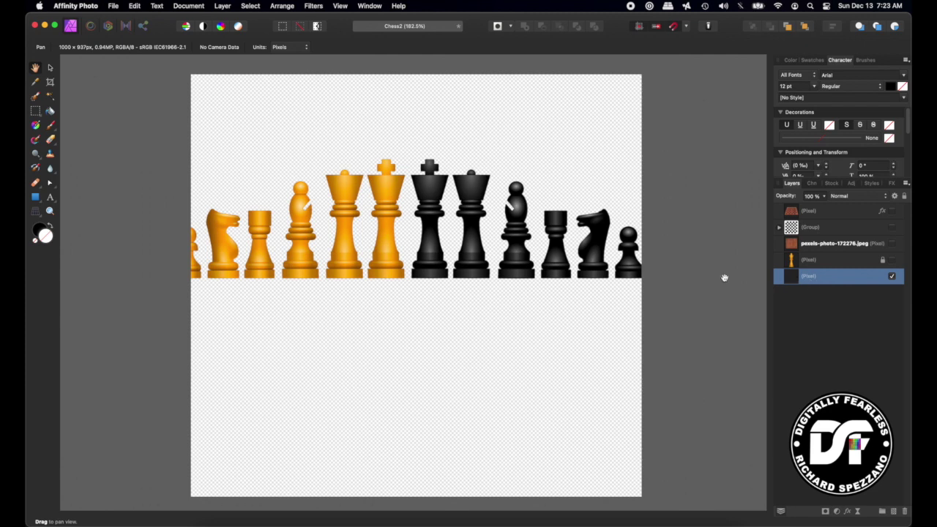
Step: Copy a rectangular selection around the golden king to its own layer and hide the layer with the full row of pieces
click(35, 112)
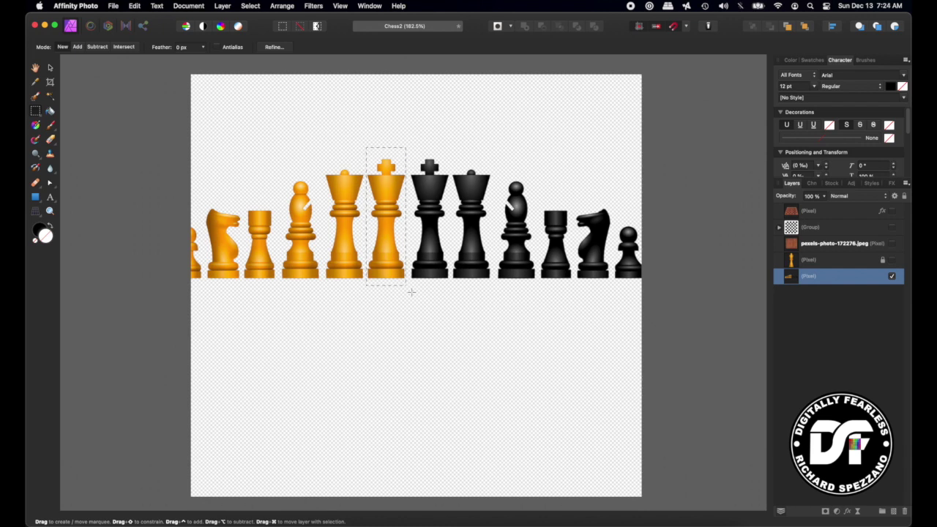
key(super+j)
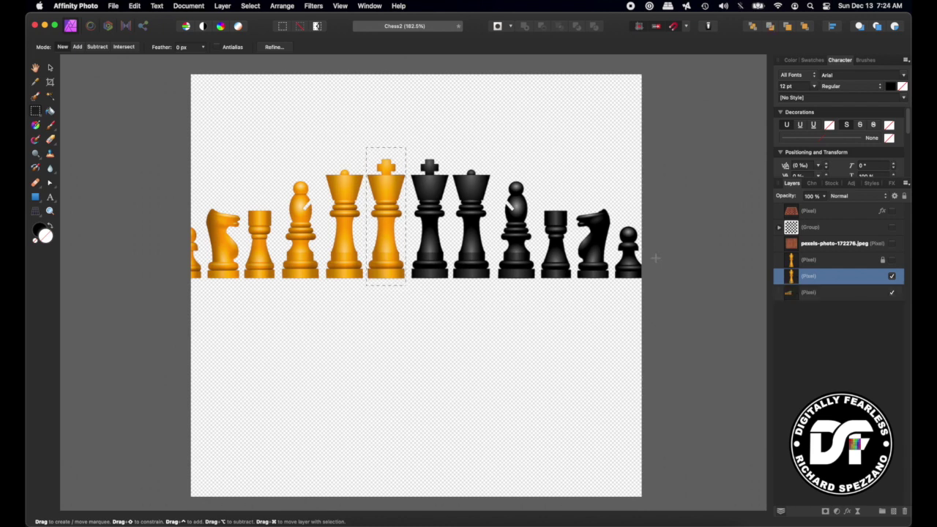
click(891, 292)
click(792, 262)
click(790, 277)
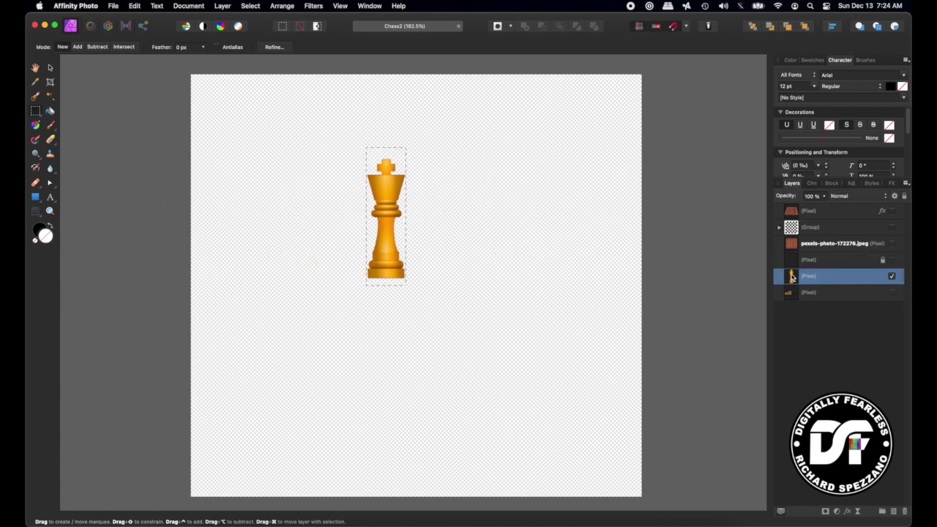
Step: Bring the king layer to the top of the stack, deselect, and lock the king in place near the canvas centre
drag(791, 276, 787, 210)
key(super+d)
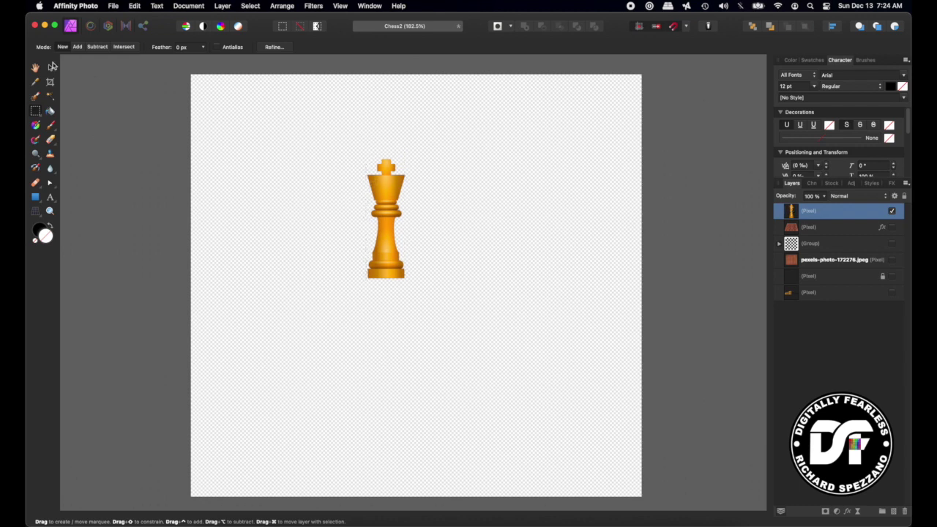
click(52, 67)
drag(387, 190, 414, 243)
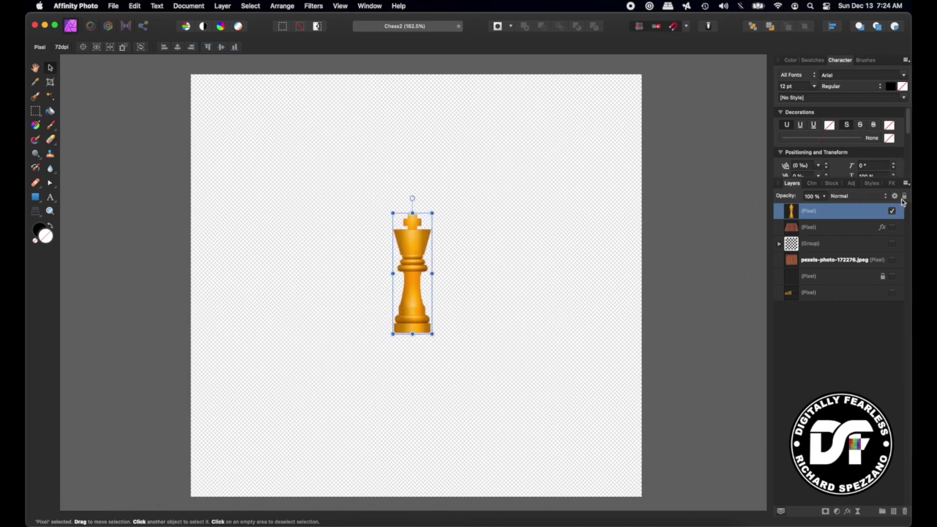
click(903, 197)
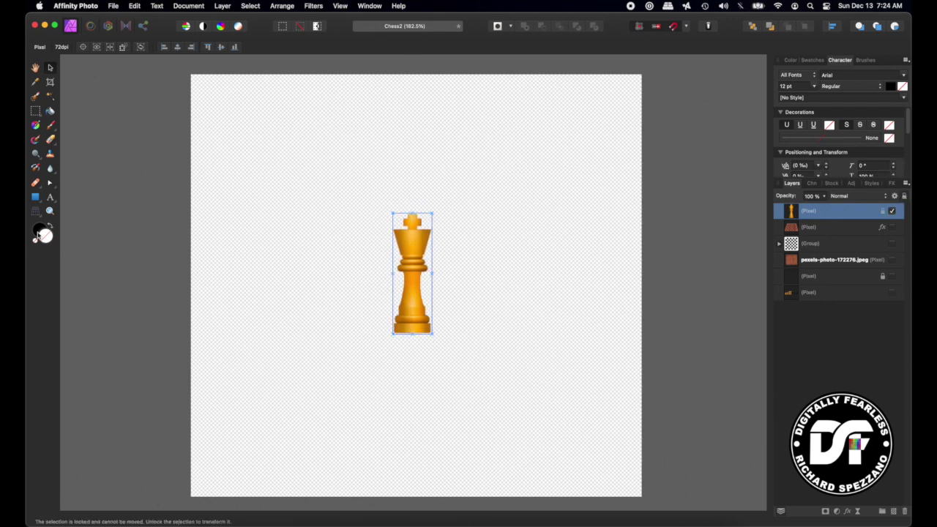
Step: Draw a rectangle over the king's bottom base block and fill it with blue (H 230, S 100, L 50)
click(51, 212)
drag(311, 187, 396, 265)
key(space)
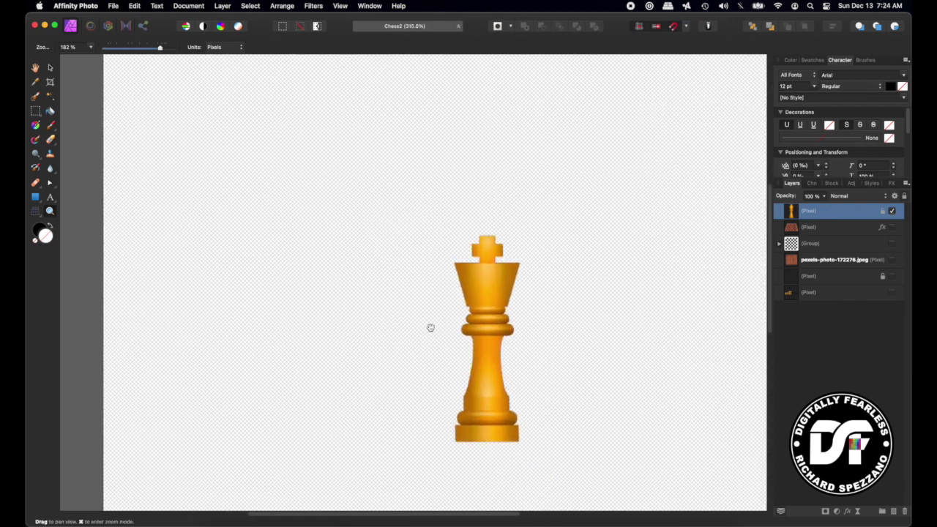
drag(431, 326, 330, 245)
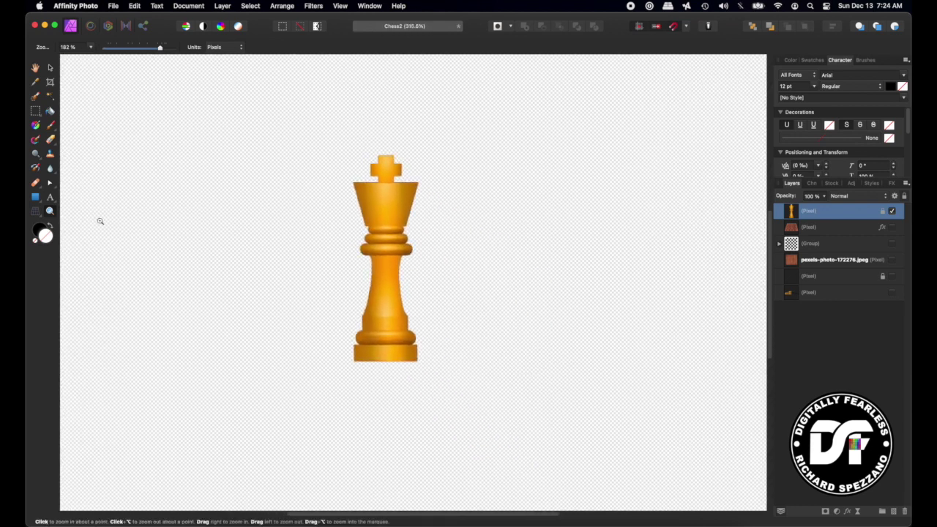
click(35, 201)
click(73, 199)
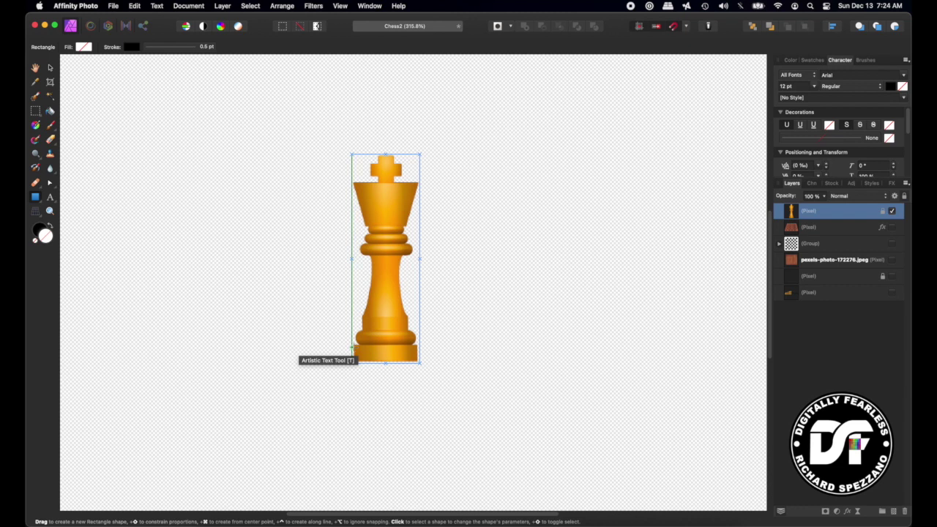
drag(352, 346, 417, 362)
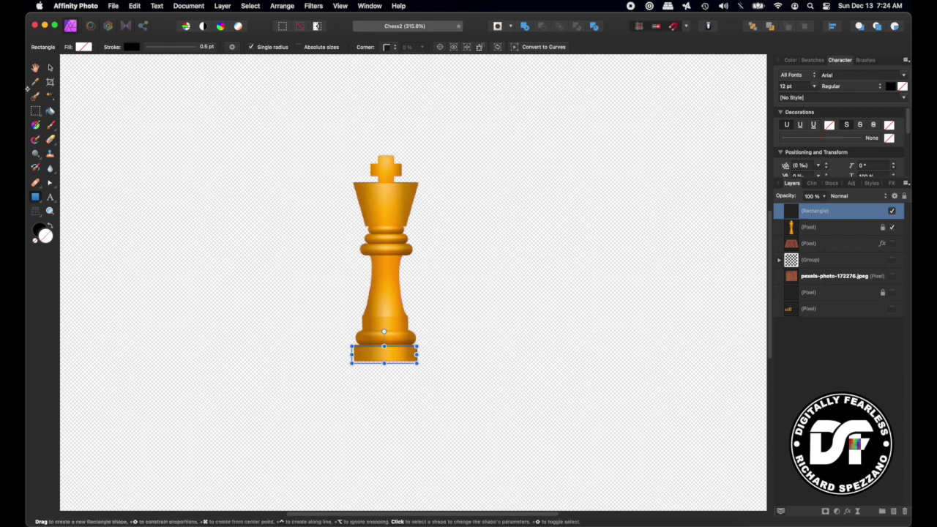
click(86, 48)
click(123, 95)
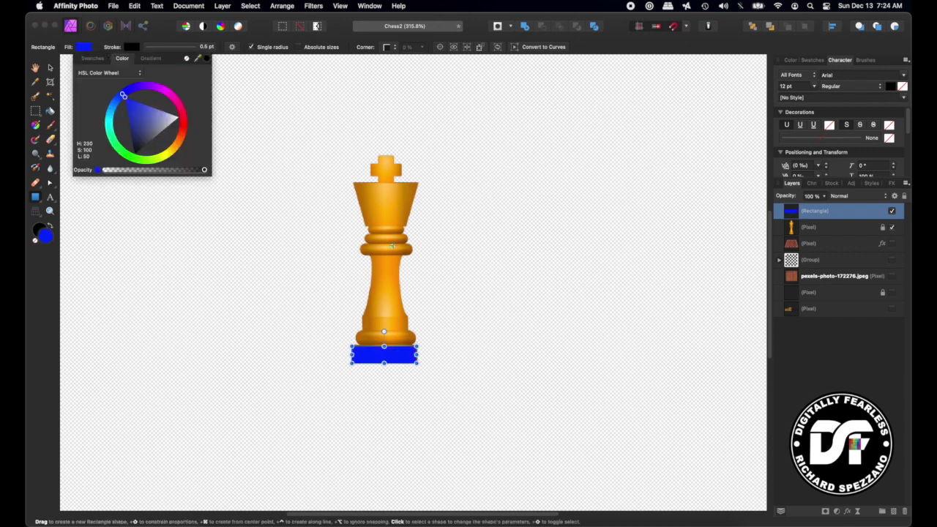
click(51, 68)
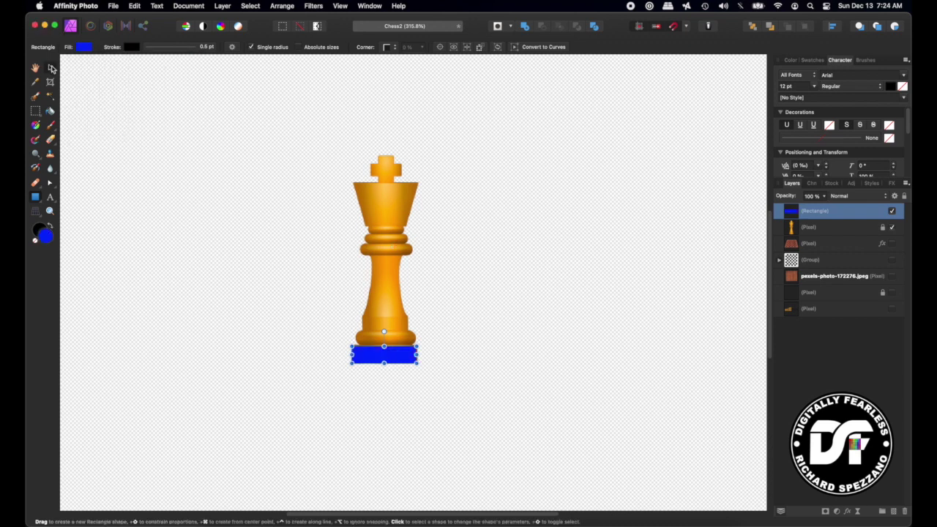
click(421, 361)
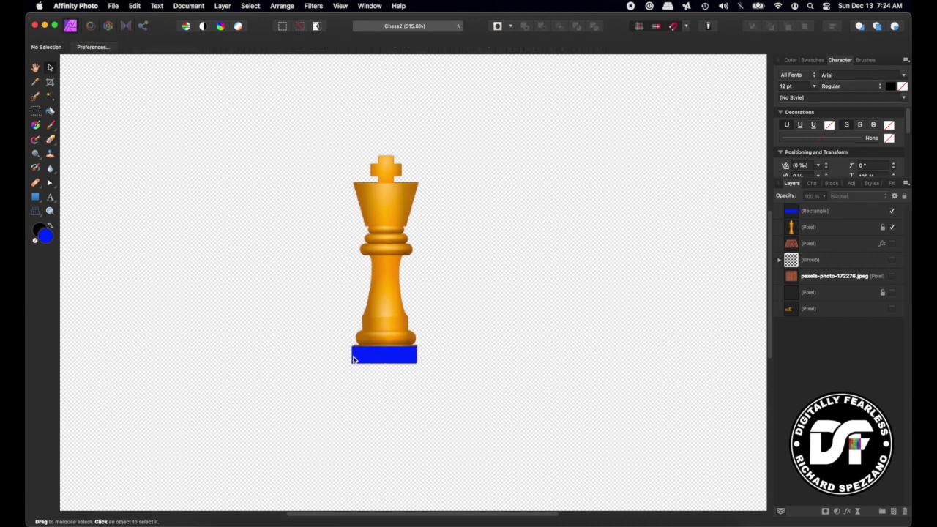
Step: Draw a rounded rectangle over the ring just above the base, with its opacity lowered to 44% for tracing
key(super+equal)
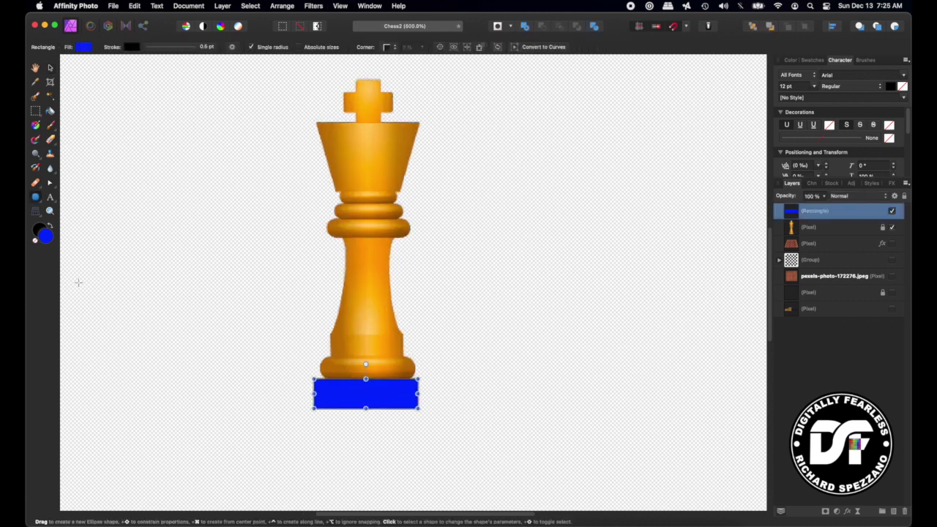
click(35, 198)
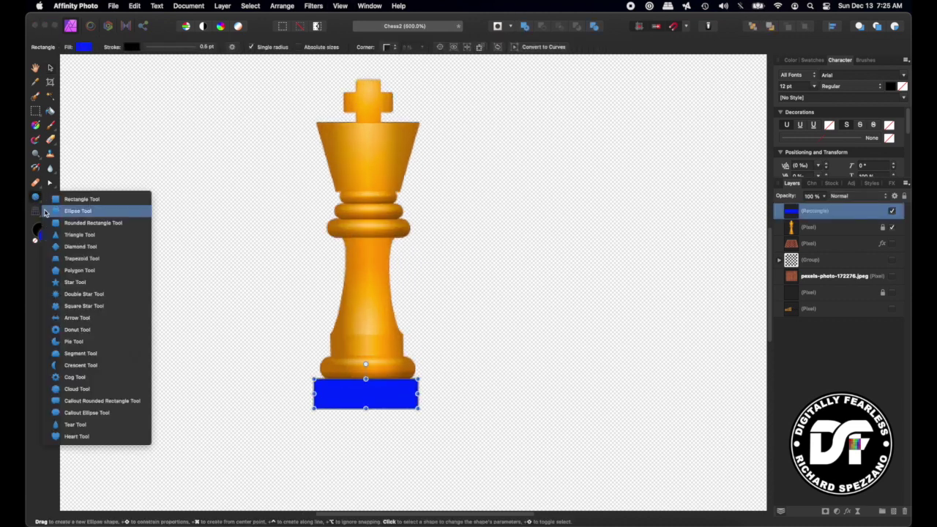
click(59, 225)
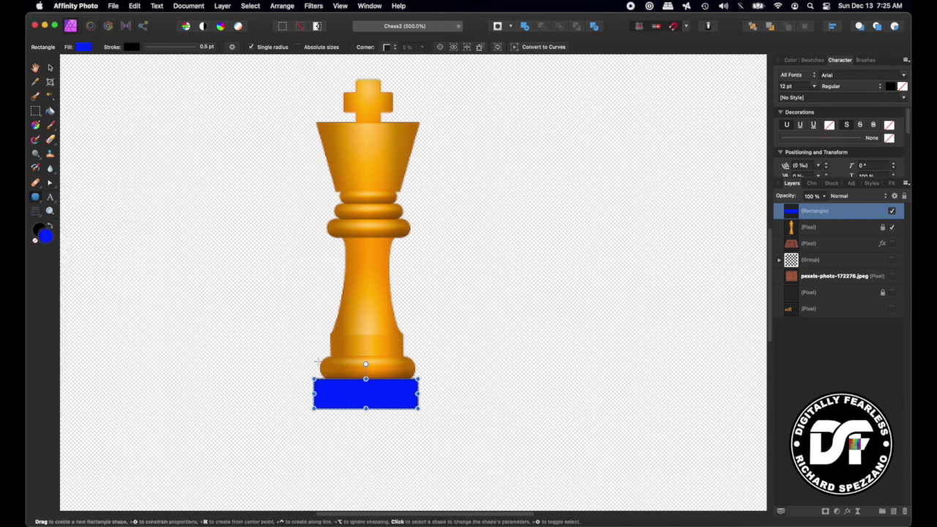
drag(320, 356, 415, 377)
click(399, 371)
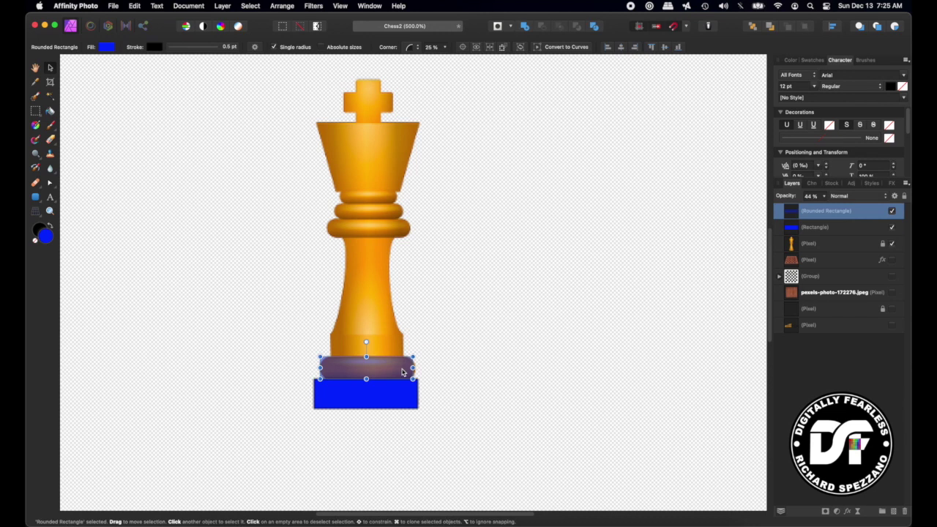
drag(415, 368, 415, 370)
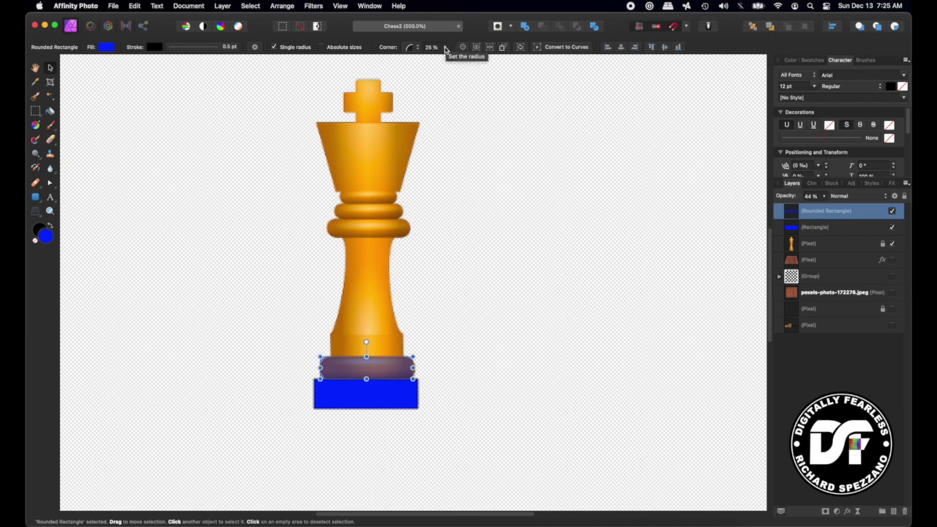
Step: Set the rounded rectangle's corner radius to 49% to match the rounded ends of the ring
click(444, 49)
drag(444, 60, 463, 62)
key(super+equal)
key(super+equal)
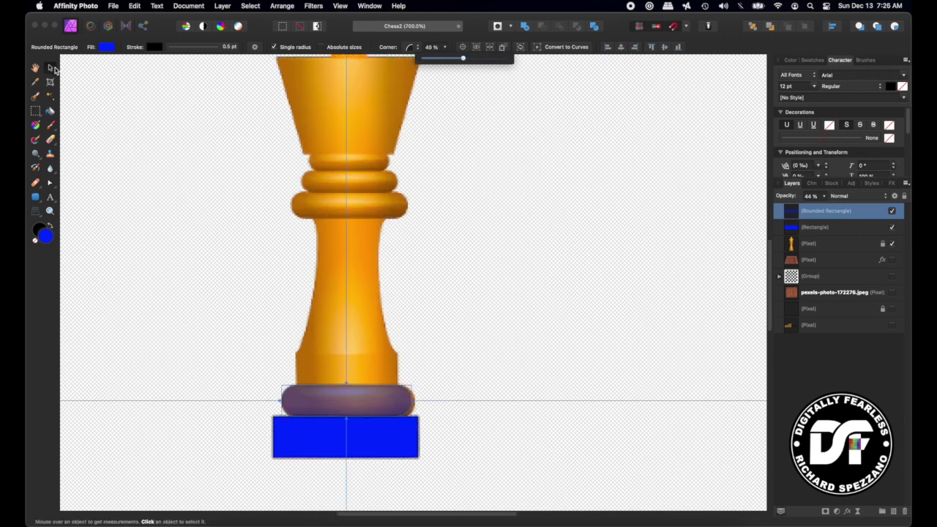
click(53, 69)
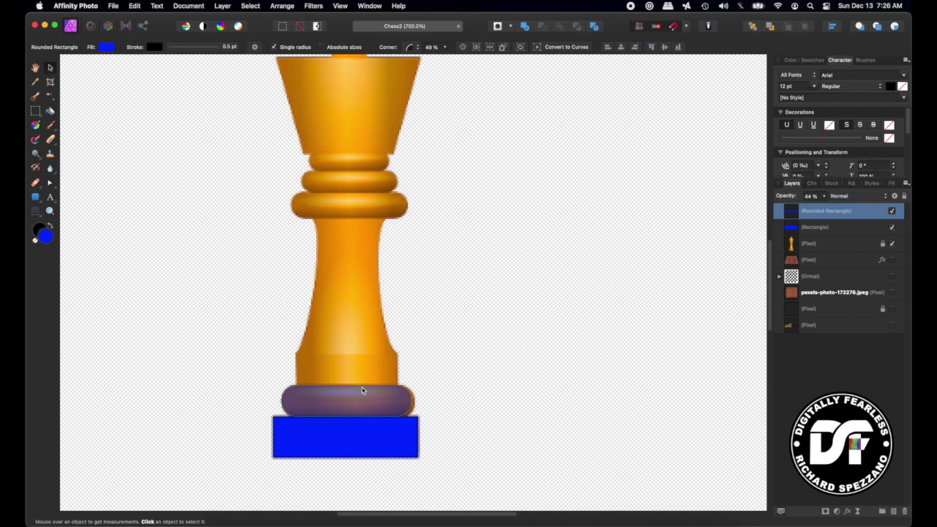
Step: Align the rounded rectangle with the ring beneath it and set its opacity to 100%
click(404, 402)
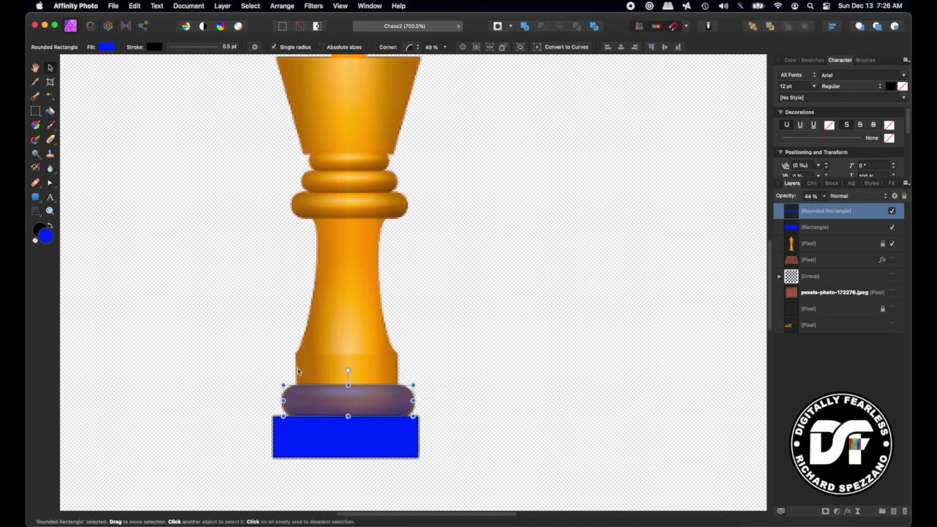
click(245, 316)
click(342, 399)
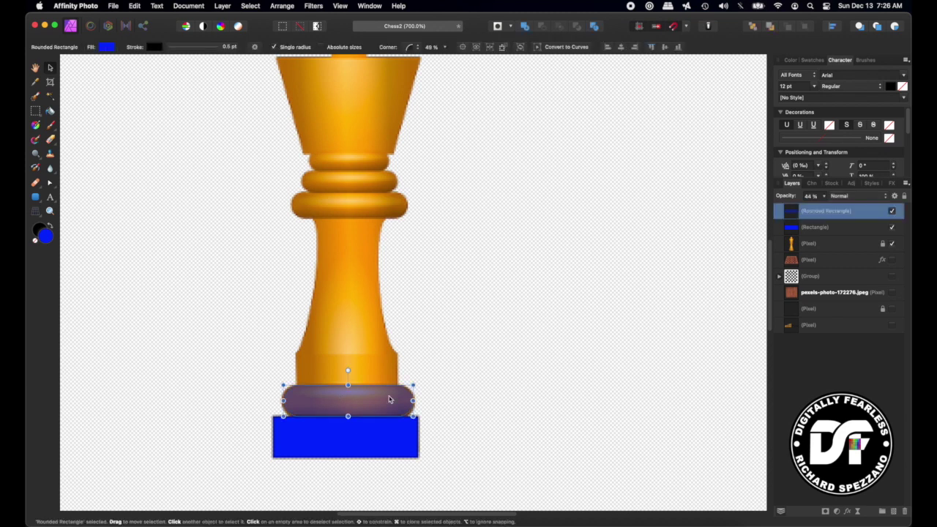
drag(790, 198, 911, 210)
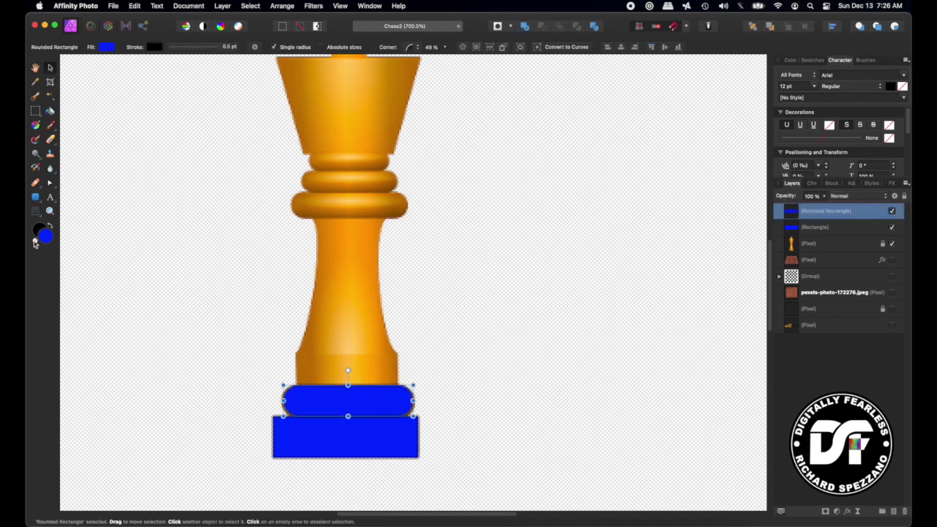
Step: Draw a blue rectangle over the king's straight block directly above the rounded base ring
click(36, 198)
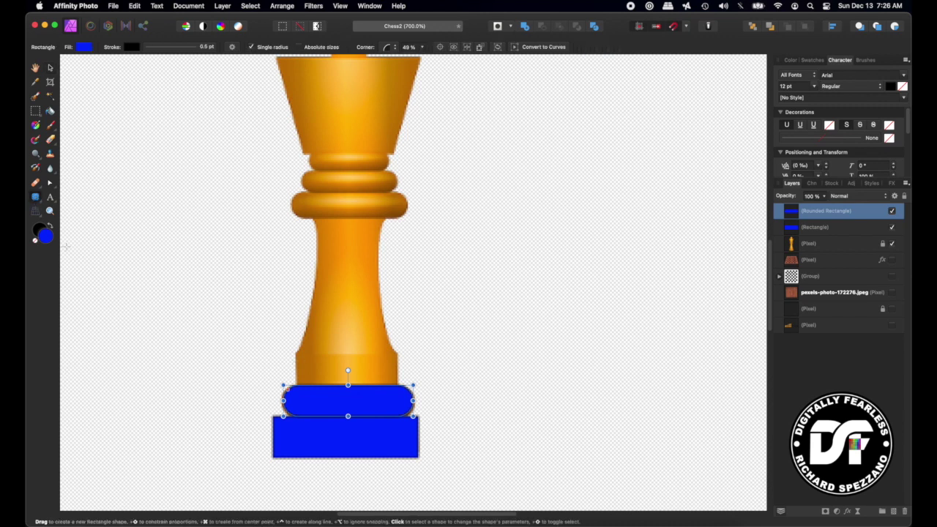
click(38, 201)
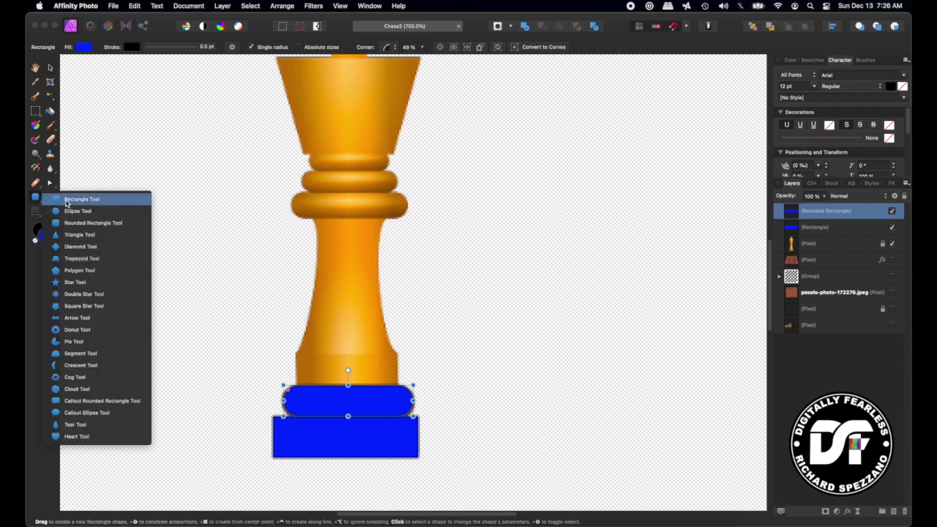
click(67, 202)
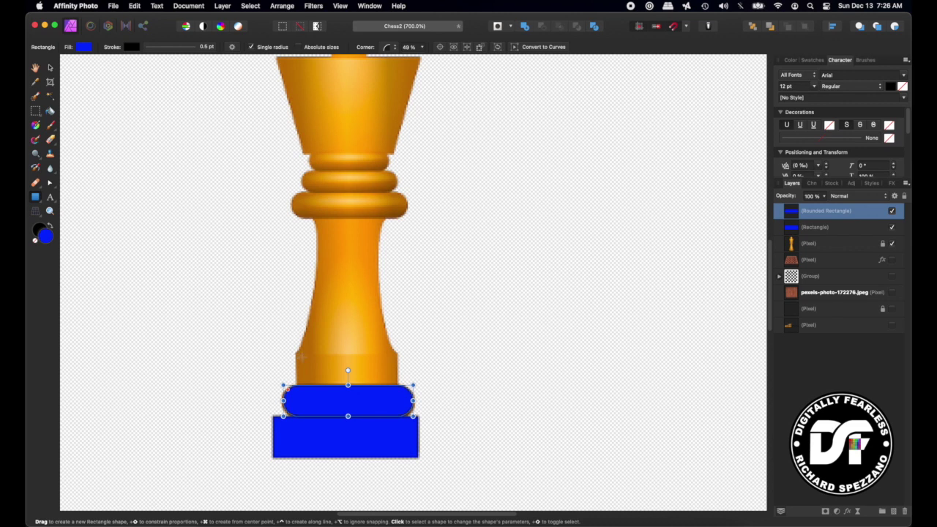
drag(297, 353, 396, 384)
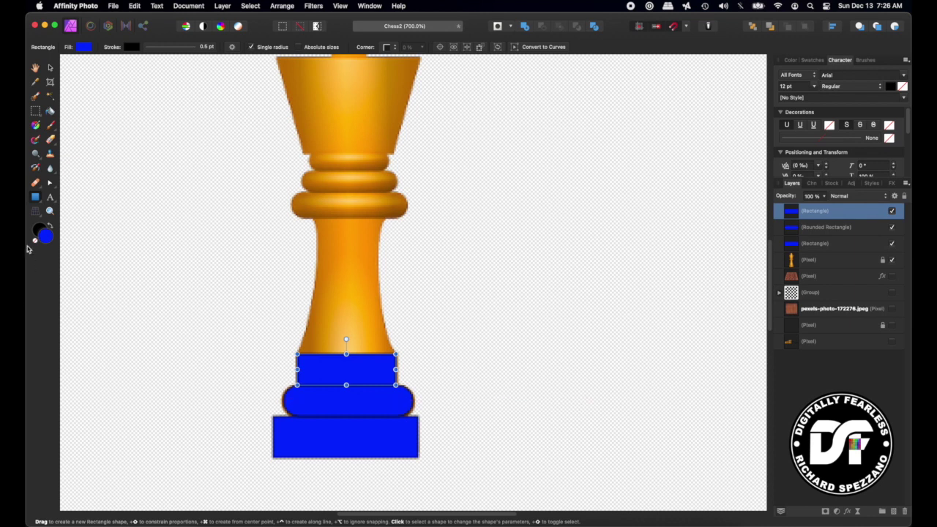
Step: Draw a rectangle over the king's stem, widen it to match the block below, and lower its opacity to 59%
click(36, 197)
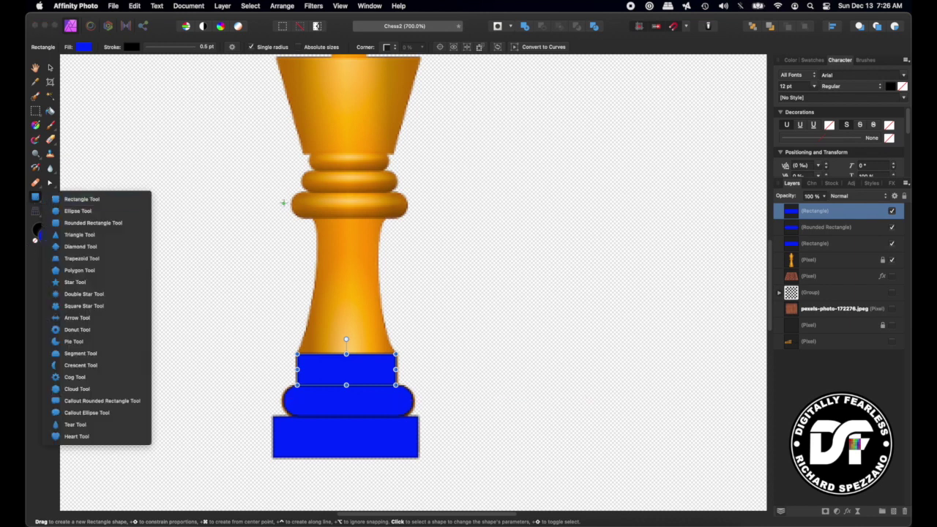
click(59, 199)
mouse_move(303, 220)
mouse_down()
mouse_move(356, 308)
mouse_move(402, 345)
mouse_move(396, 354)
mouse_up()
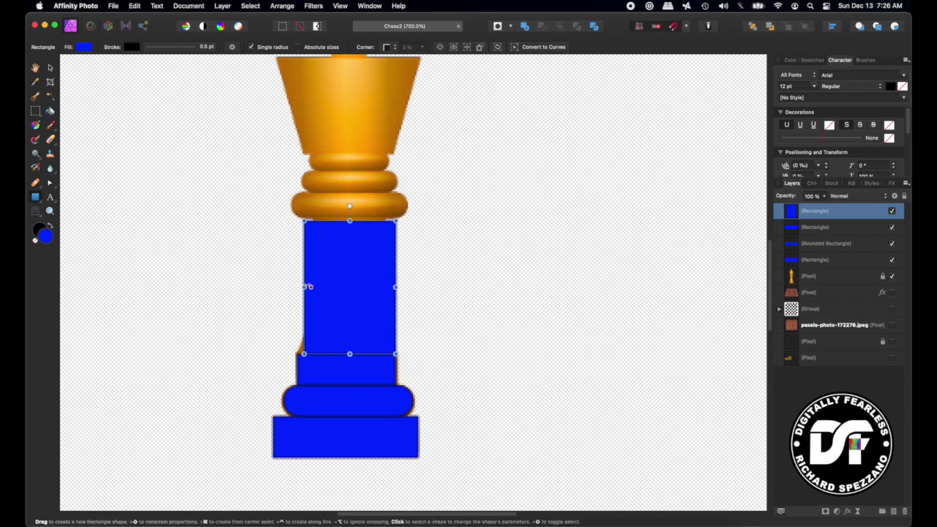
drag(305, 286, 298, 286)
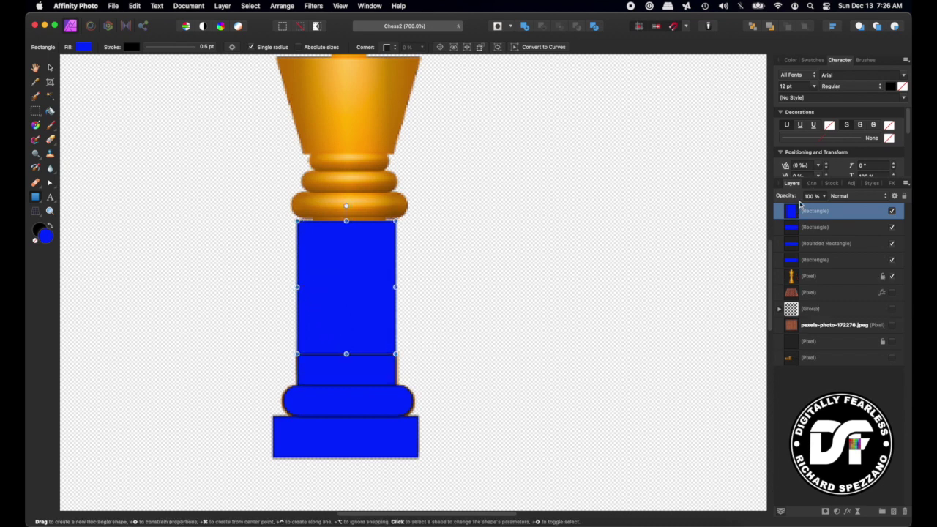
drag(797, 199, 775, 199)
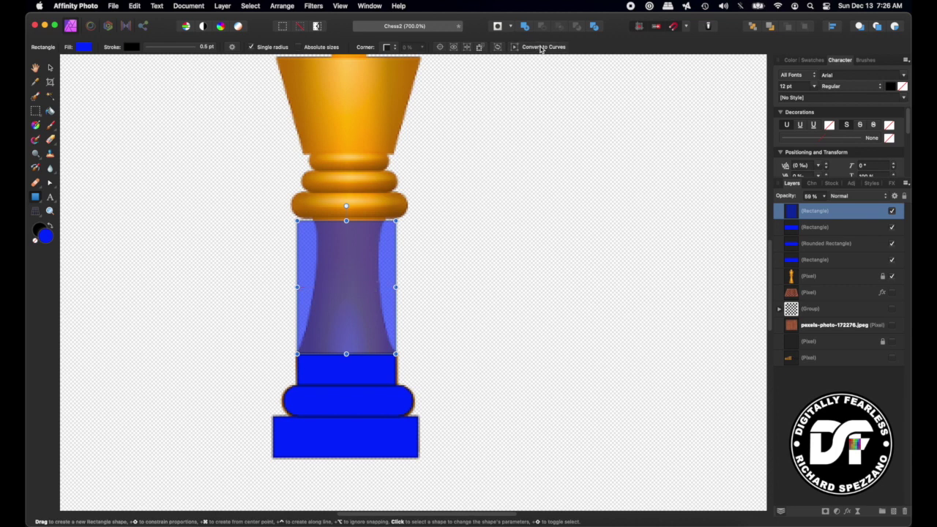
Step: Convert the stem rectangle to curves and extend its top edge up to the collar ring
click(540, 48)
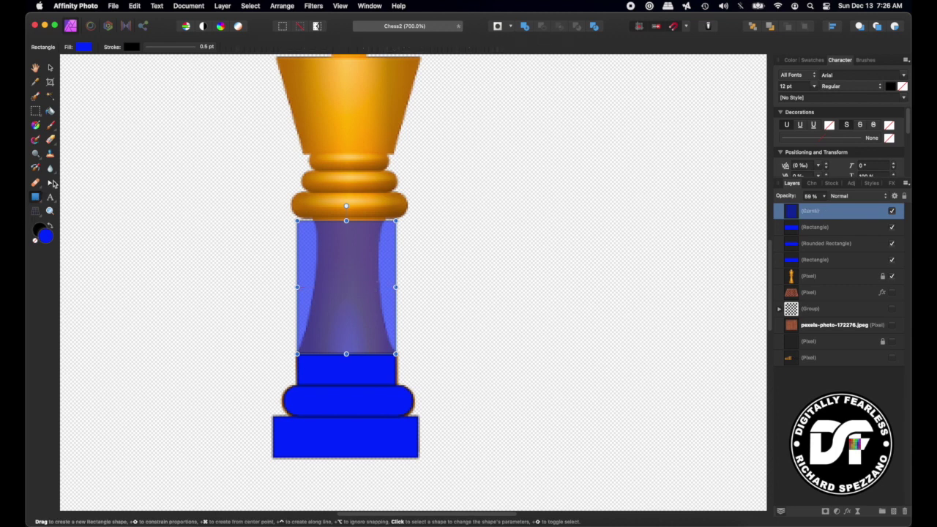
click(50, 184)
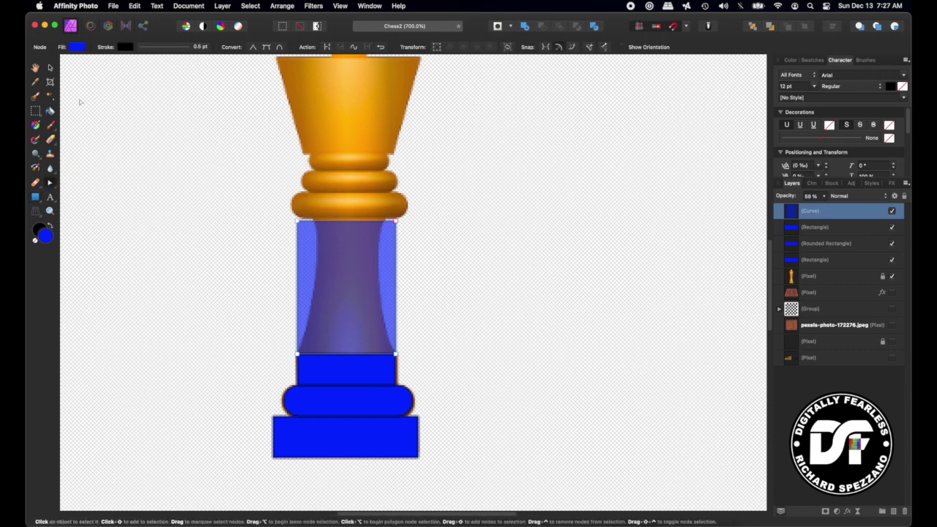
click(49, 68)
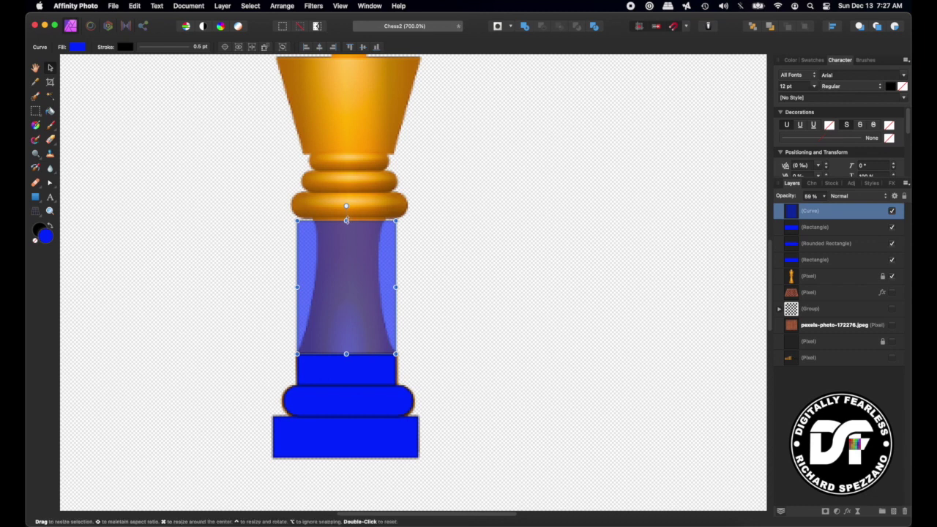
drag(346, 218, 346, 215)
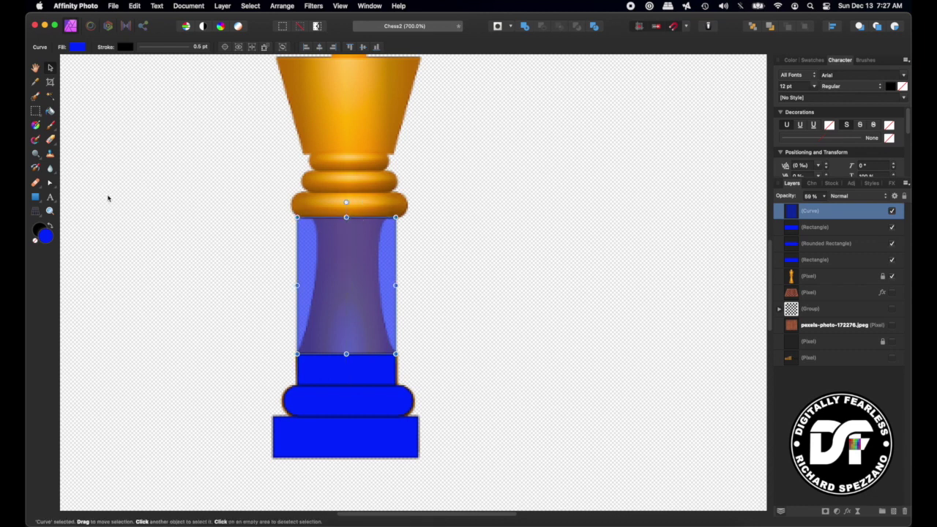
Step: Move the stem shape's upper corner nodes inward and bend both sides to follow the king's concave outline
click(49, 185)
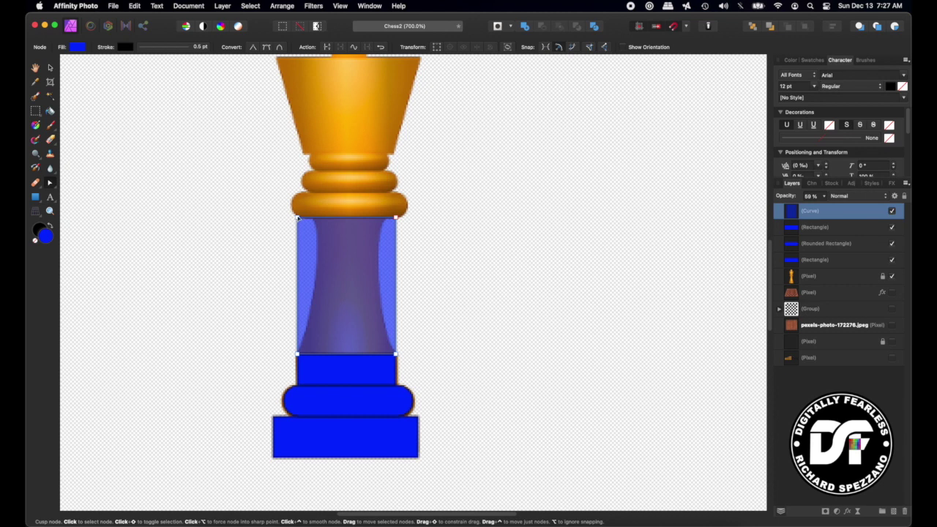
drag(299, 218, 310, 218)
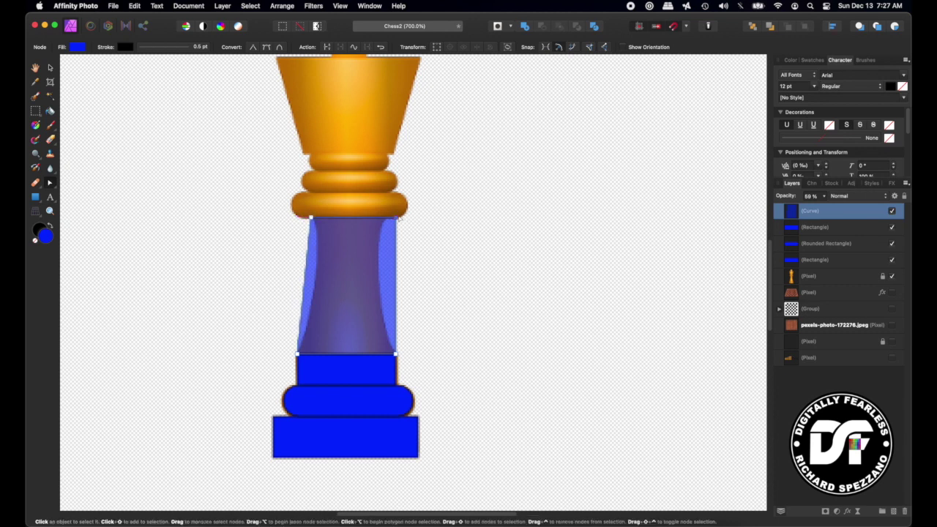
drag(396, 218, 387, 219)
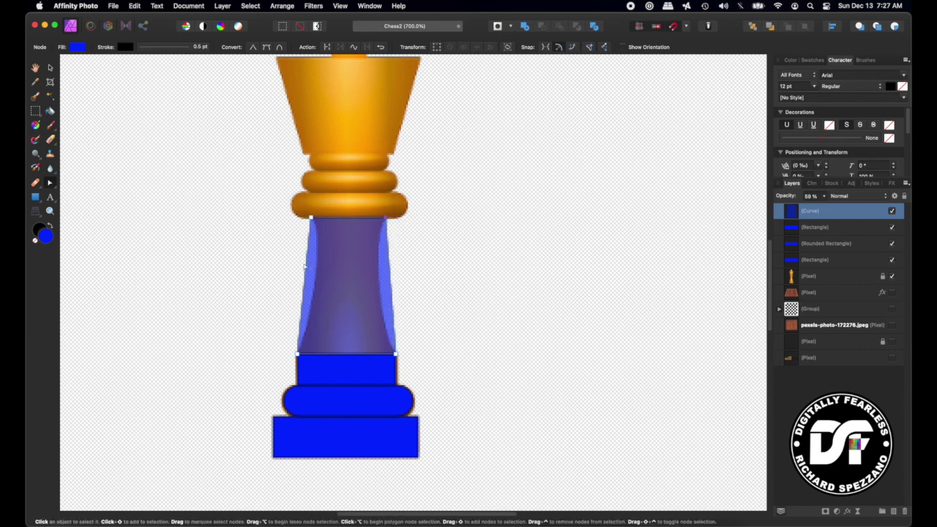
drag(305, 266, 321, 264)
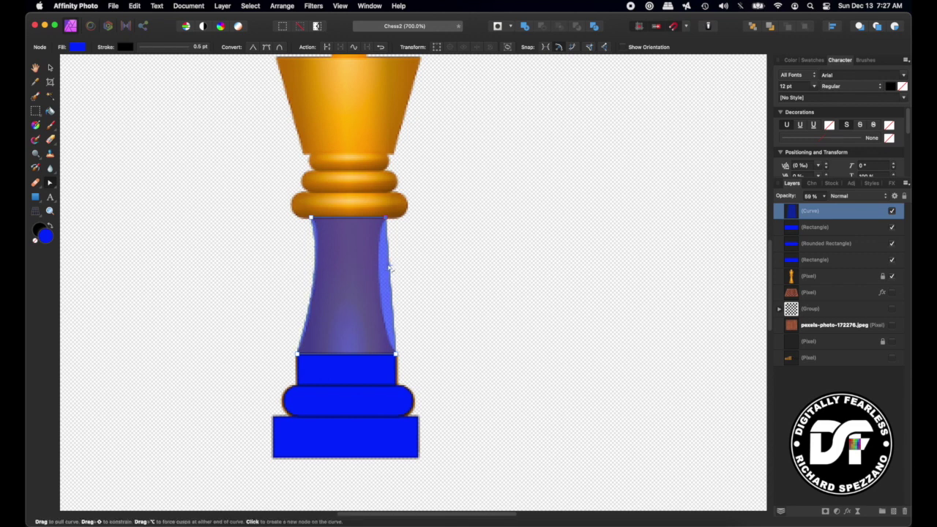
drag(391, 269, 376, 266)
Step: Duplicate the rounded base ring onto the lowest collar ring and shrink its width and height to fit
scroll(518, 197, up, 2)
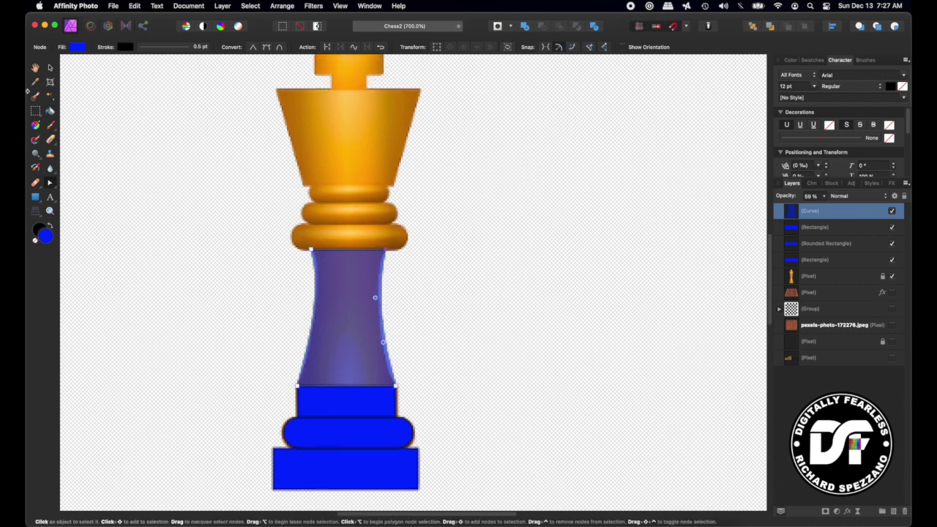
click(50, 68)
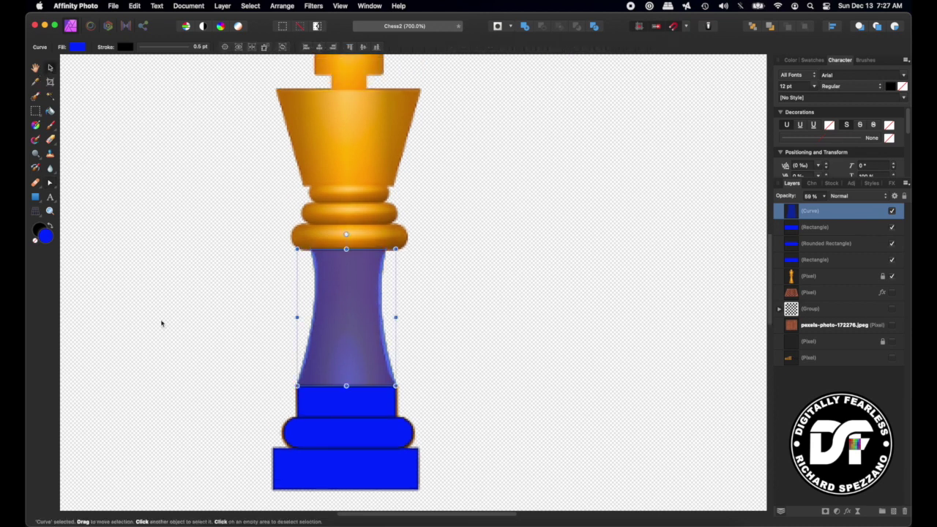
click(134, 345)
drag(305, 434, 315, 235)
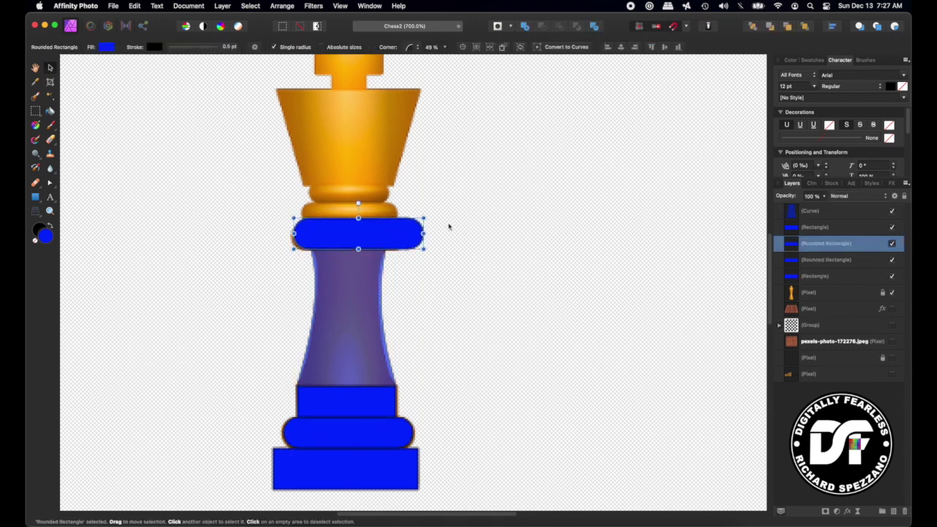
drag(425, 232, 407, 233)
drag(350, 218, 350, 224)
Step: Duplicate the rounded shape for the middle collar ring and narrow it to match
key(super+equal)
key(super+j)
drag(310, 73, 327, 268)
drag(439, 264, 423, 264)
Step: Duplicate the middle ring shape onto the top collar ring and reduce its width to fit
key(super+j)
drag(356, 264, 356, 238)
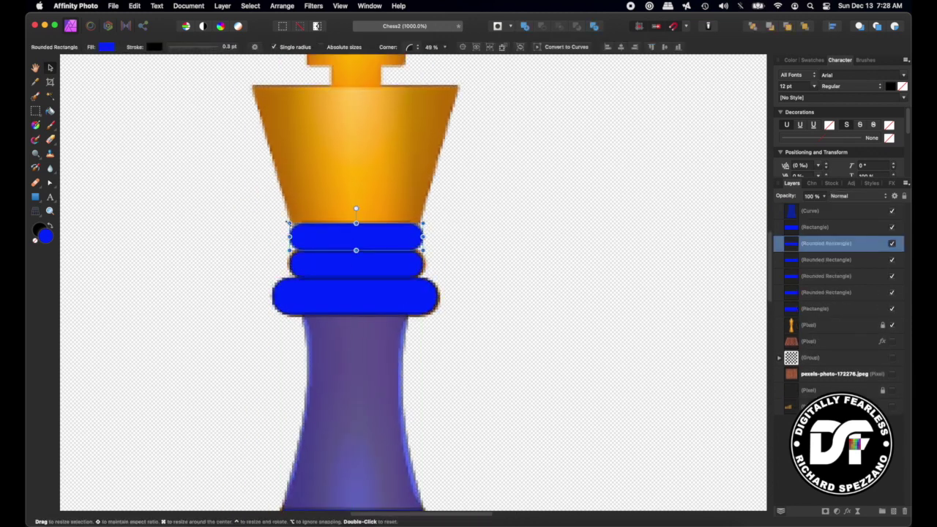
drag(422, 238, 415, 238)
Step: Draw a rectangle over the king's flared head at 66% opacity, convert it to curves, and taper its lower corners inward
click(35, 197)
mouse_move(254, 86)
mouse_down()
mouse_move(422, 225)
mouse_move(455, 227)
mouse_up()
click(543, 47)
key(6)
key(6)
drag(255, 228, 290, 228)
drag(455, 228, 416, 228)
Step: Draw a horizontal and a vertical rectangle over the two bars of the king's cross
scroll(222, 157, up, 5)
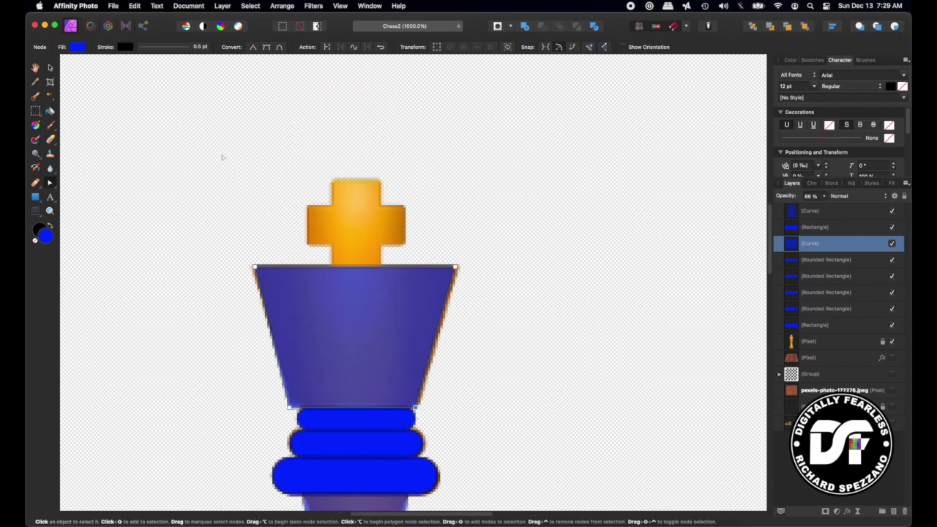
click(35, 198)
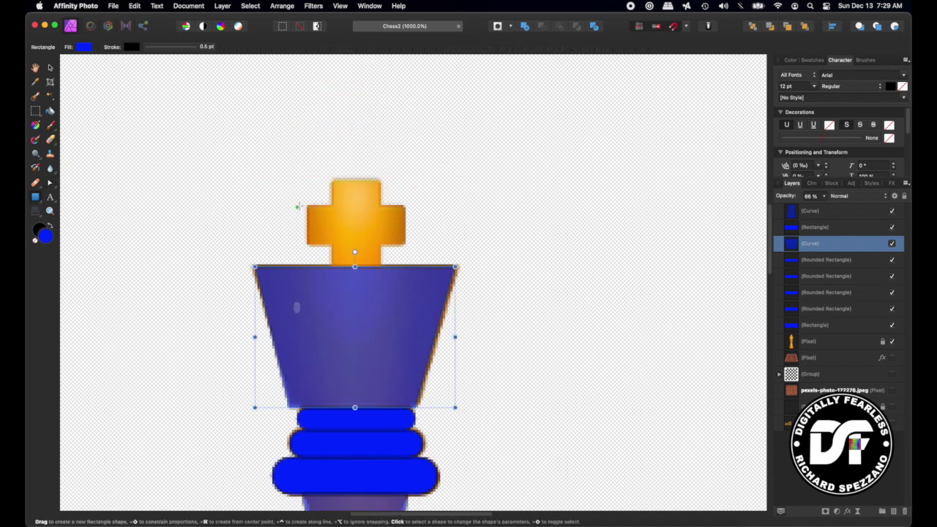
mouse_move(307, 205)
mouse_down()
mouse_move(330, 235)
mouse_move(407, 246)
mouse_up()
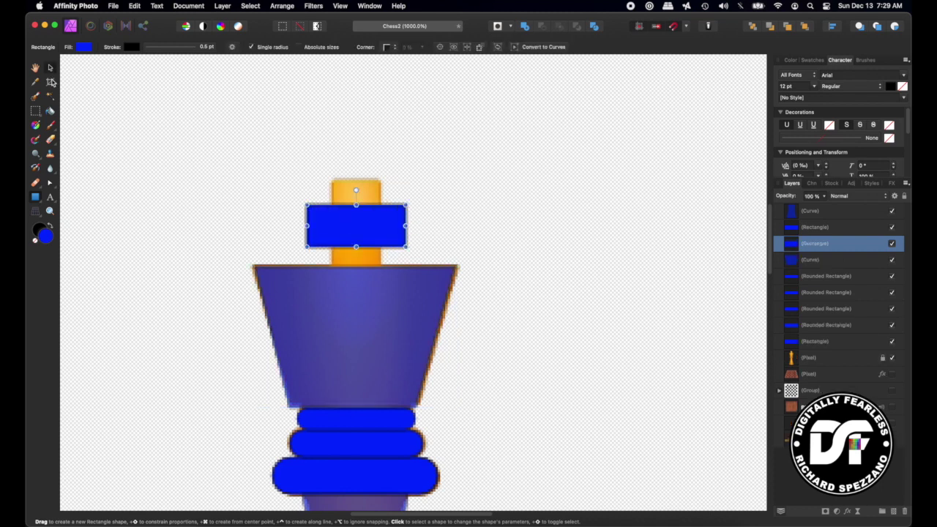
click(36, 198)
click(84, 199)
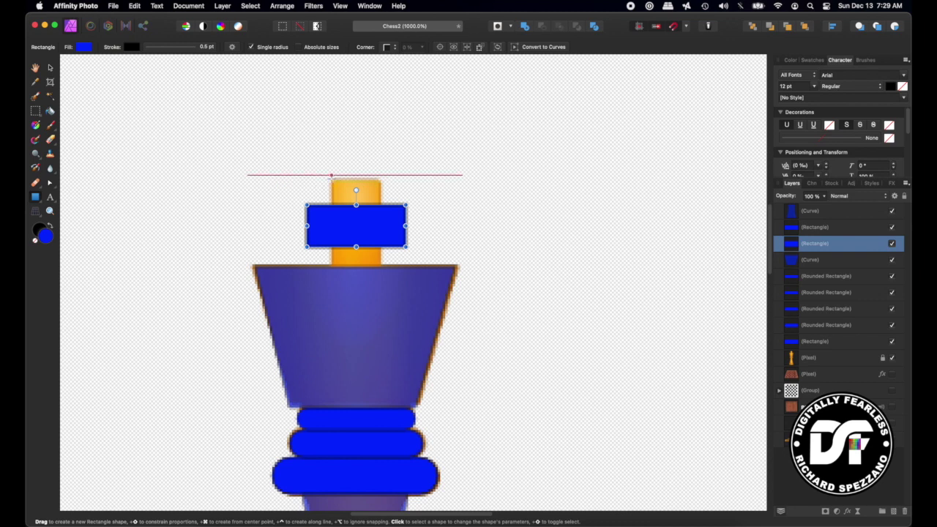
drag(330, 177, 383, 266)
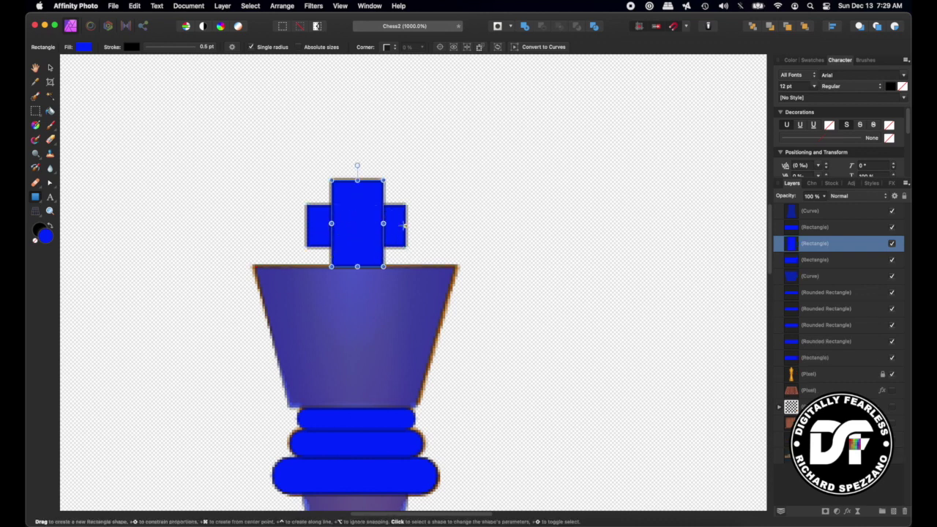
Step: Select all ten blue king shapes and align their centers horizontally to the selection bounds
scroll(154, 209, down, 3)
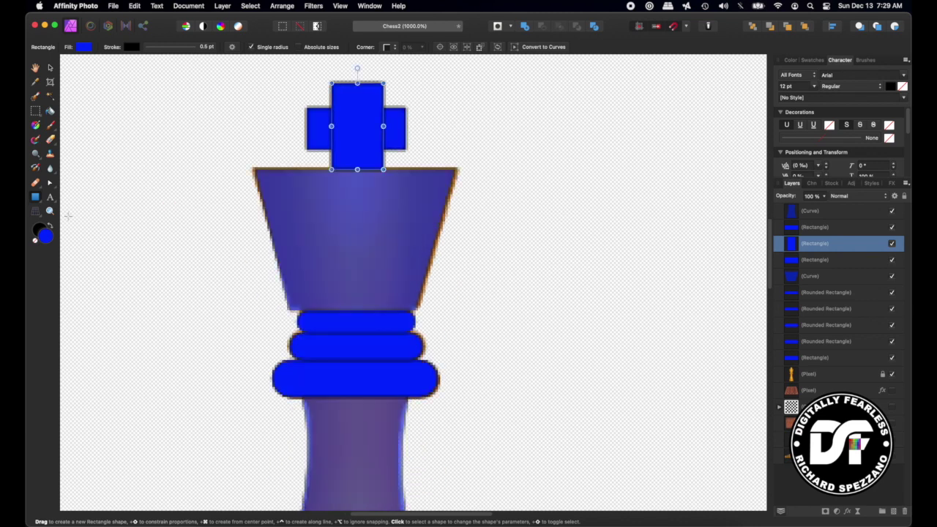
key(super+0)
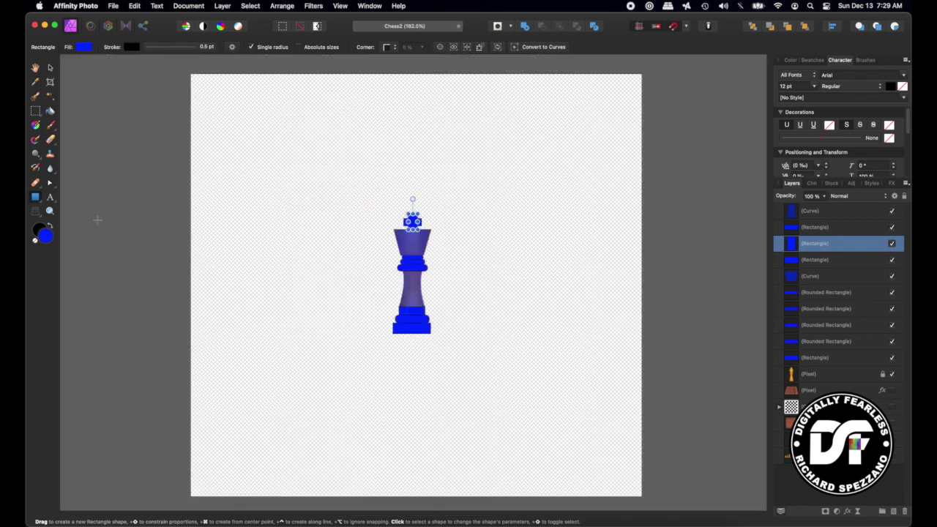
click(49, 66)
drag(353, 189, 468, 374)
click(834, 27)
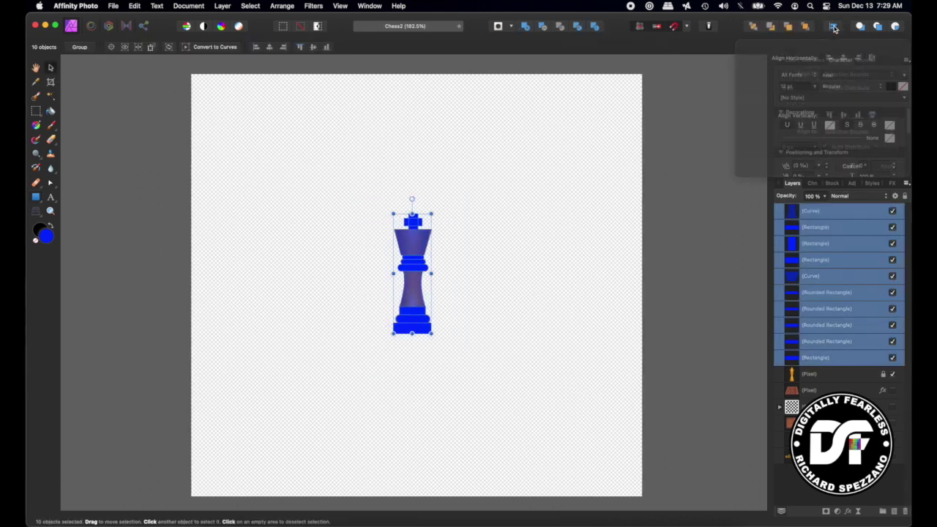
click(842, 56)
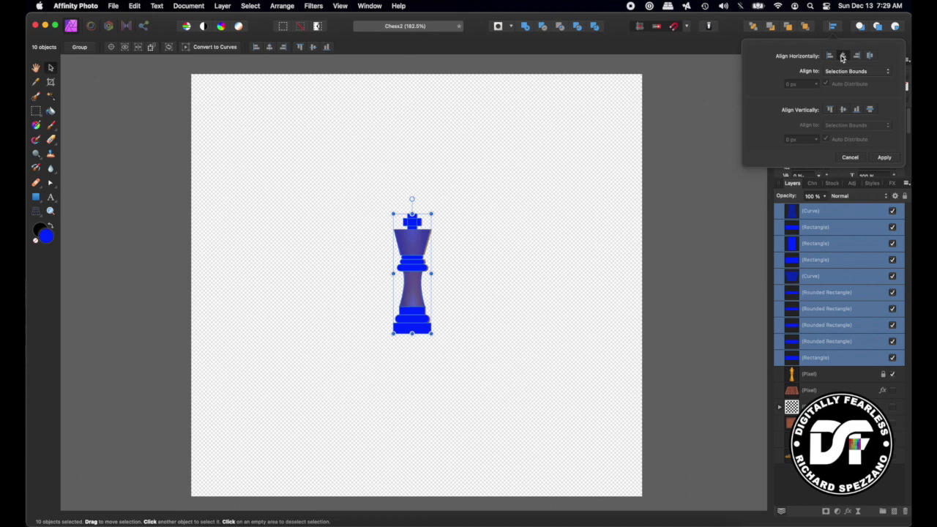
Step: Keep the center alignment and hide the golden king reference layer
key(super+plus)
key(super+plus)
key(super+plus)
key(super+plus)
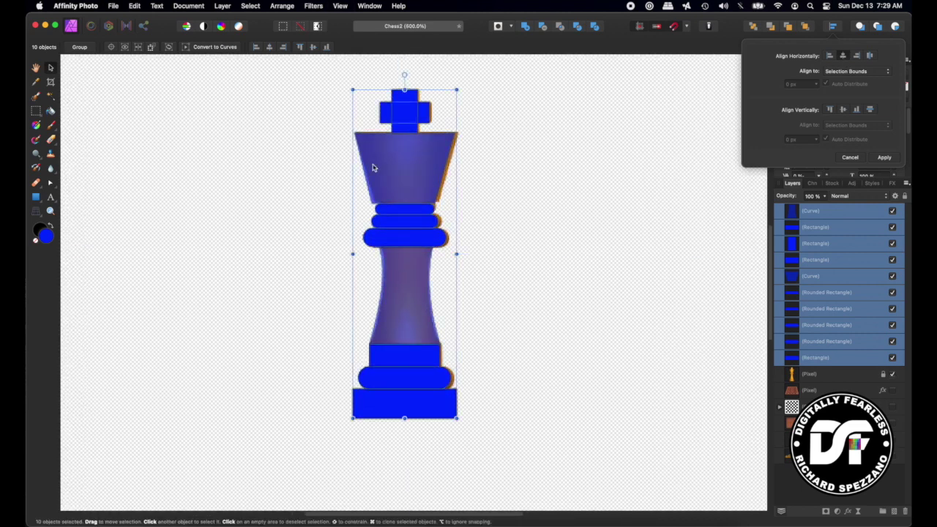
click(892, 374)
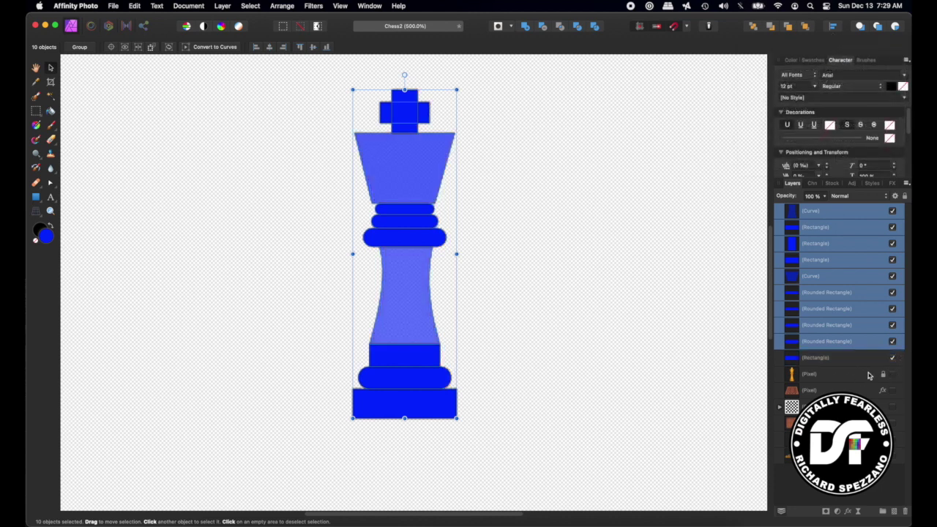
Step: Restore the opacity of the king's head and stem curves to 100%
click(399, 157)
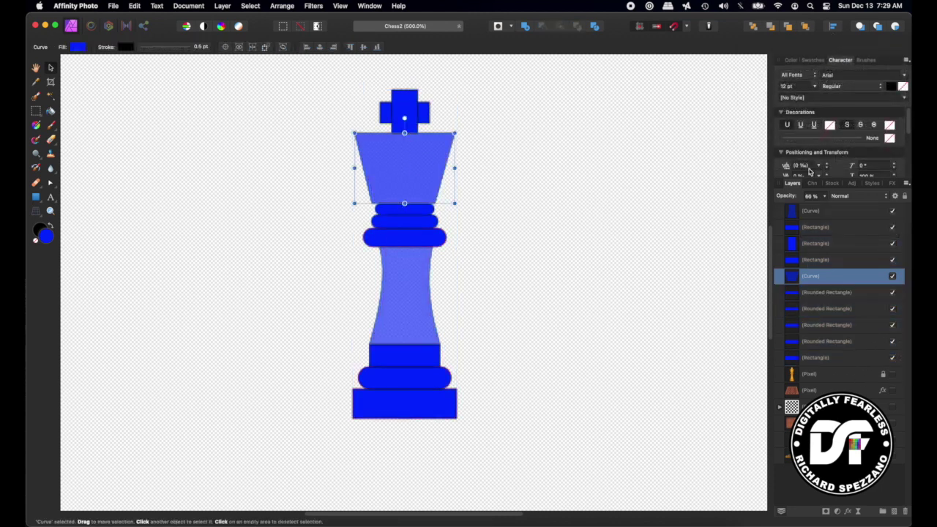
drag(789, 195, 849, 205)
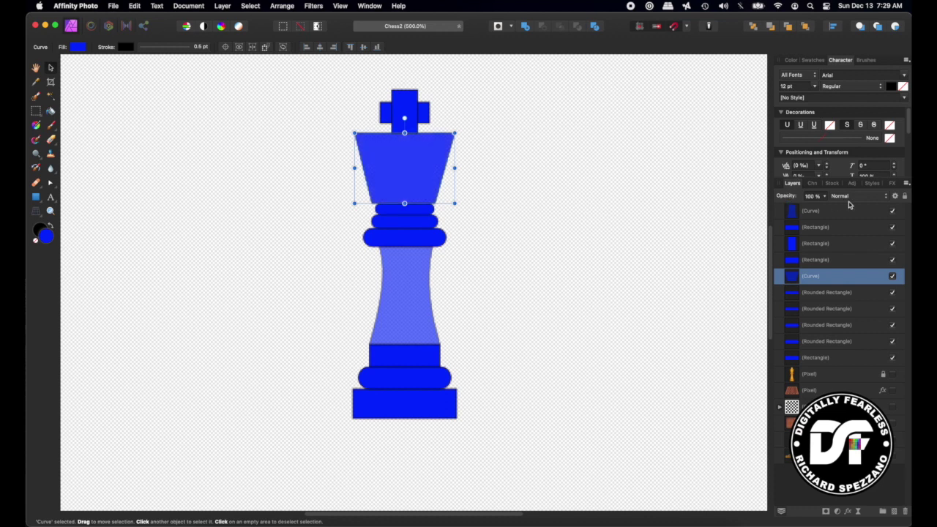
click(385, 289)
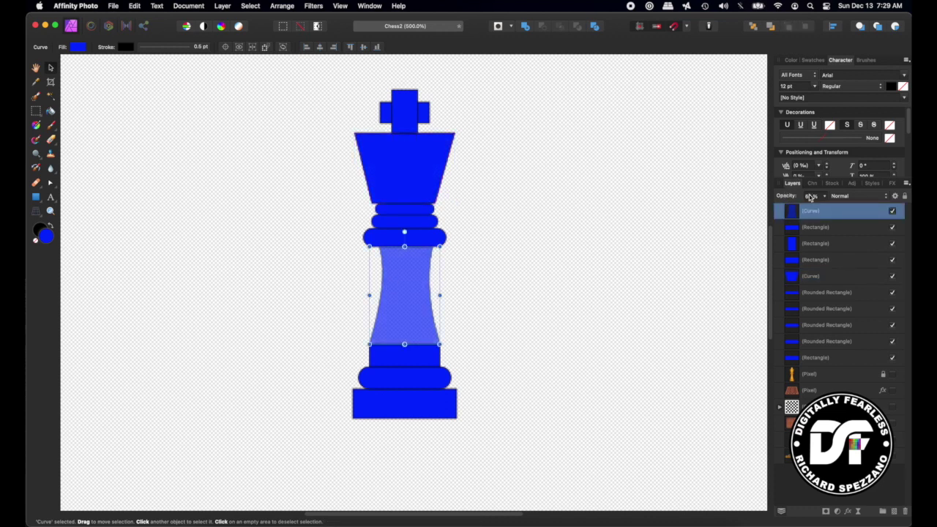
drag(810, 197, 850, 191)
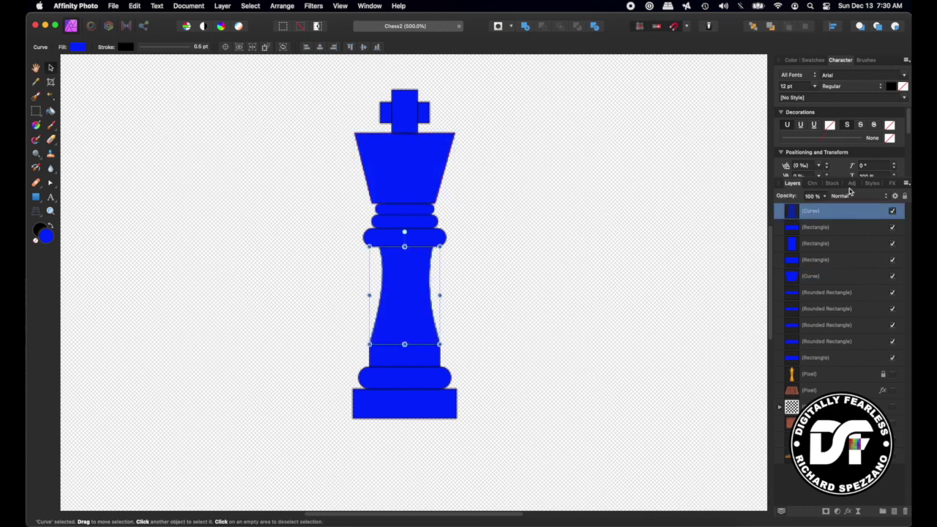
Step: Combine the two rectangles of the king's cross into a single shape with the Add geometry operation
click(380, 110)
shift+click(410, 93)
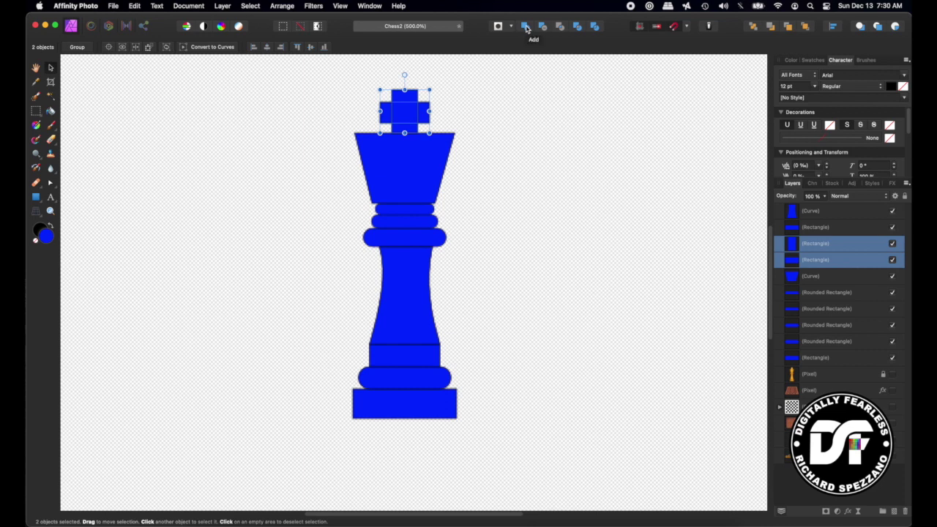
click(222, 6)
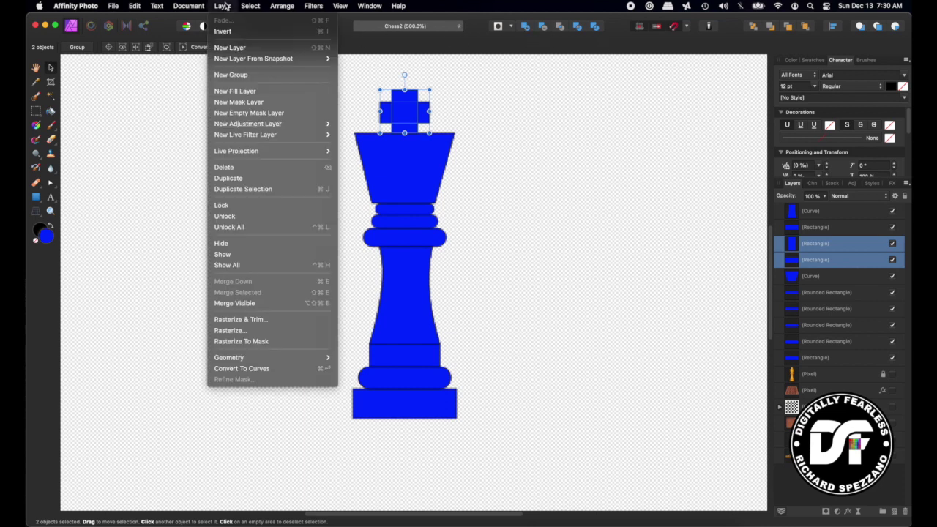
mouse_move(252, 358)
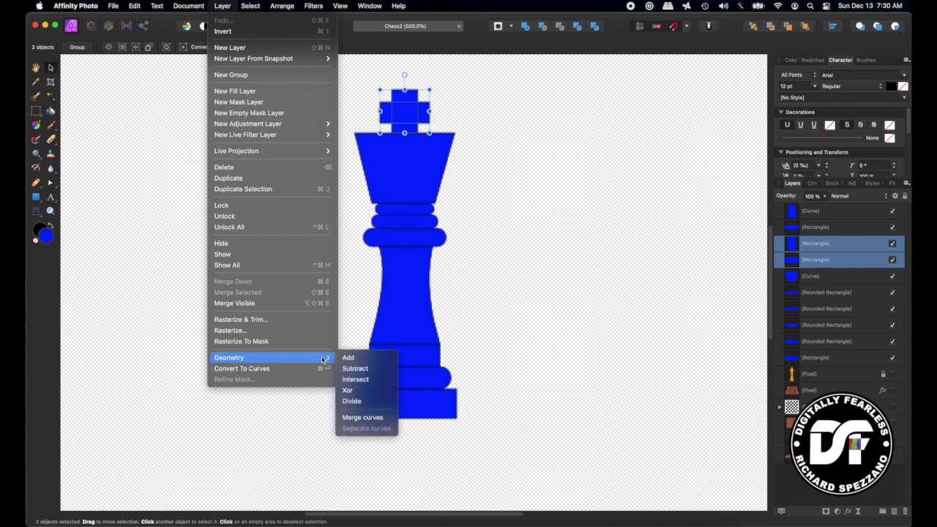
click(352, 359)
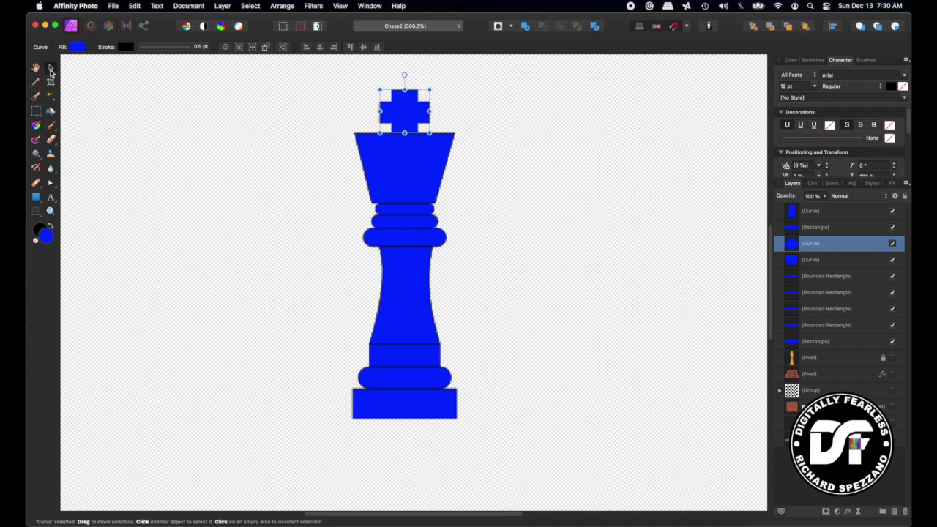
Step: Select all nine blue king shapes, from the base rectangle up to the stem curve, and group them
key(super+plus)
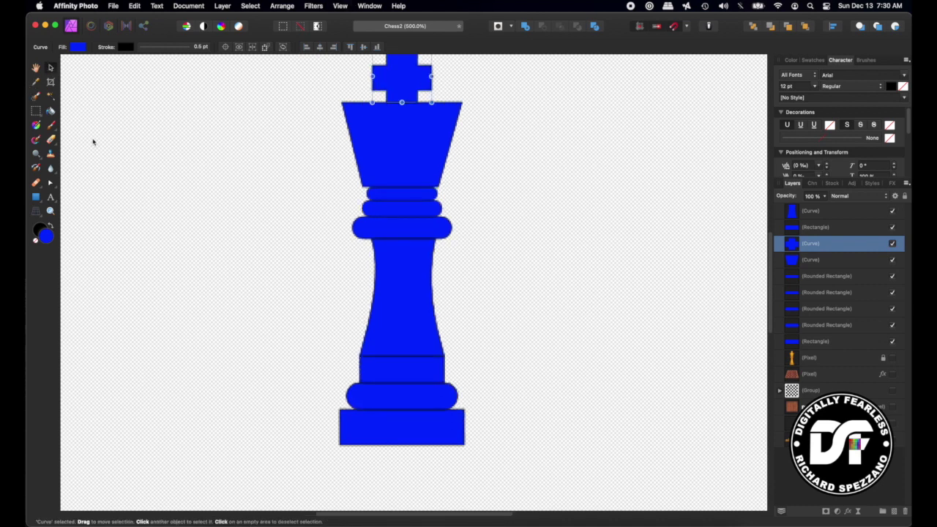
click(798, 344)
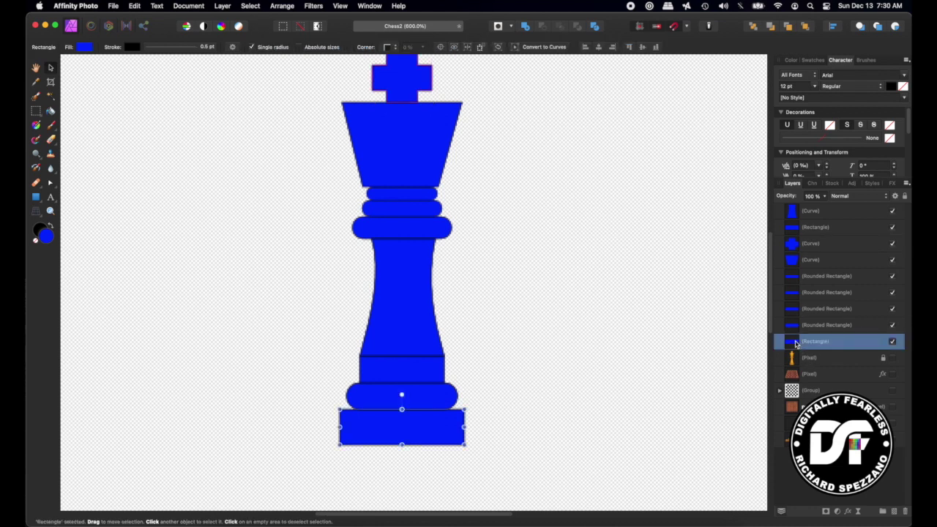
shift+click(794, 213)
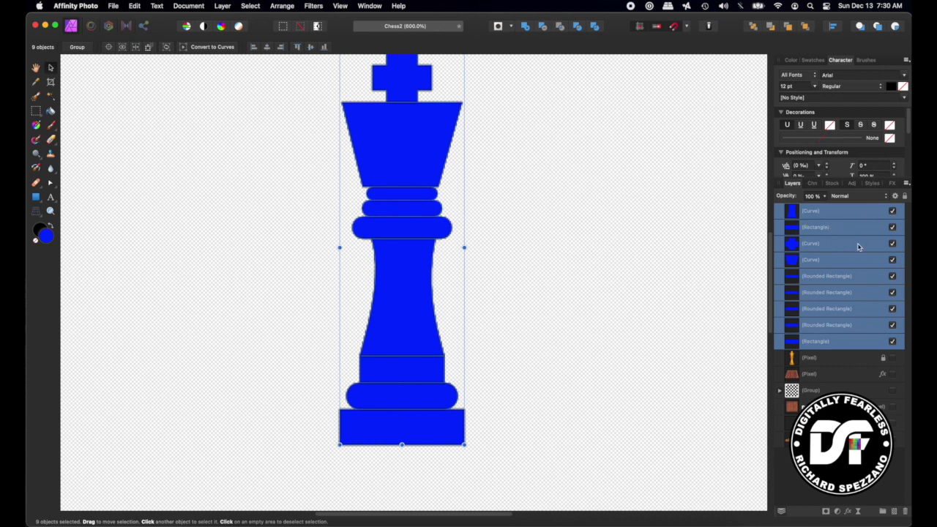
key(super+g)
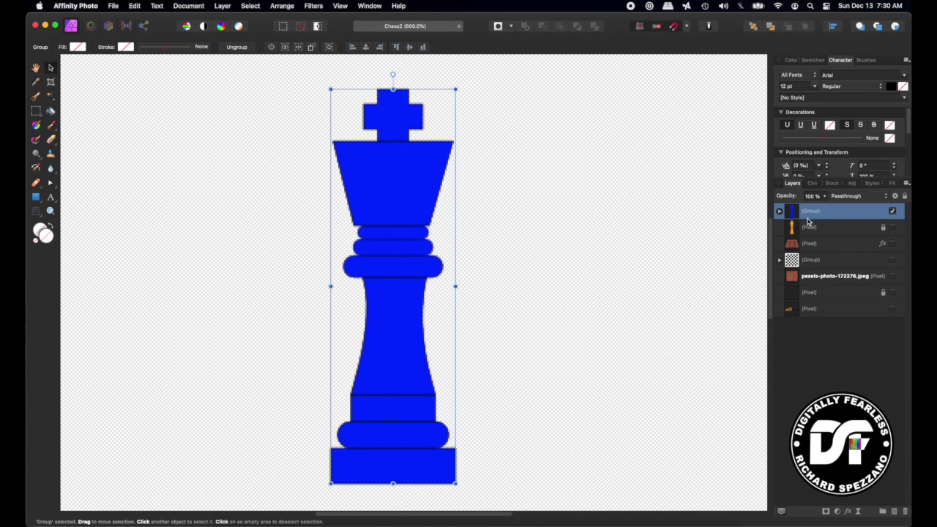
Step: Duplicate the king group and keep the lower copy as a hidden backup named Original beneath all other layers
key(super+g)
double_click(814, 228)
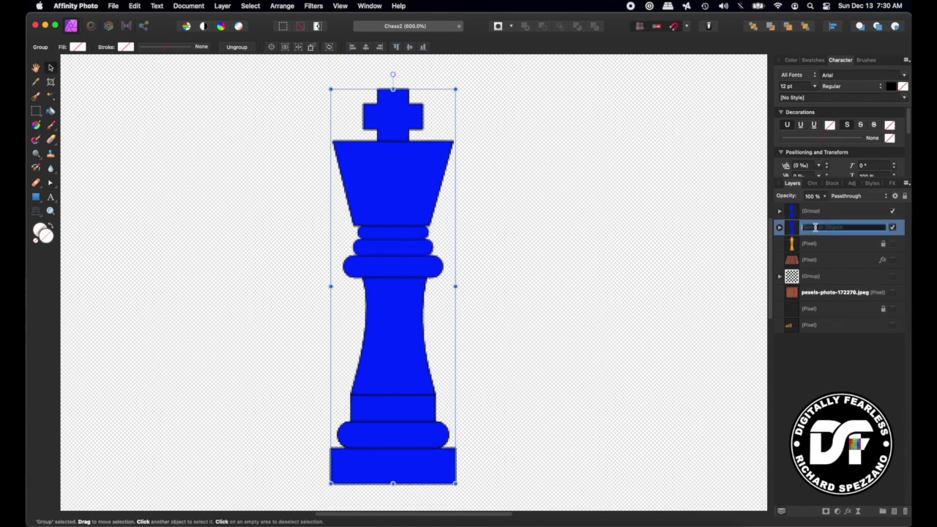
text(C)
click(824, 386)
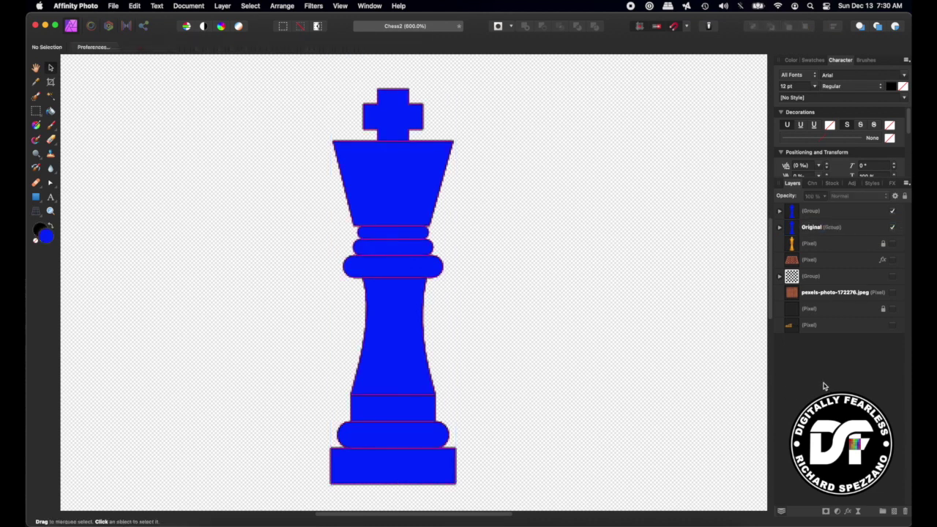
click(892, 228)
drag(806, 228, 812, 349)
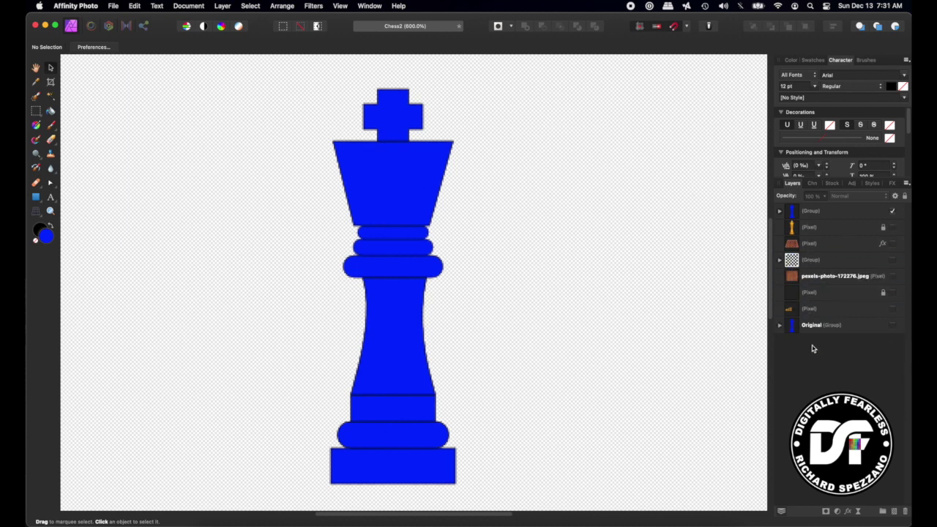
Step: Rasterize the visible king group into a pixel layer and nudge it slightly downward
click(798, 213)
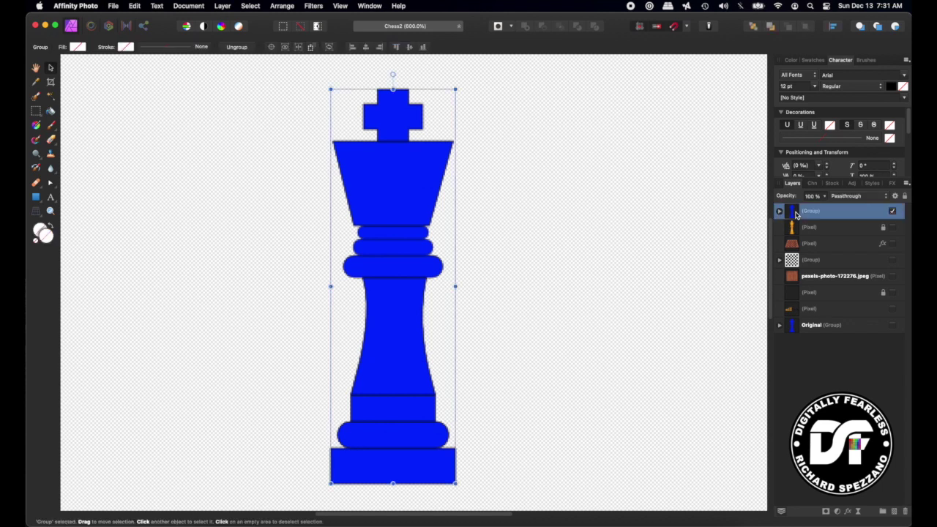
right_click(811, 213)
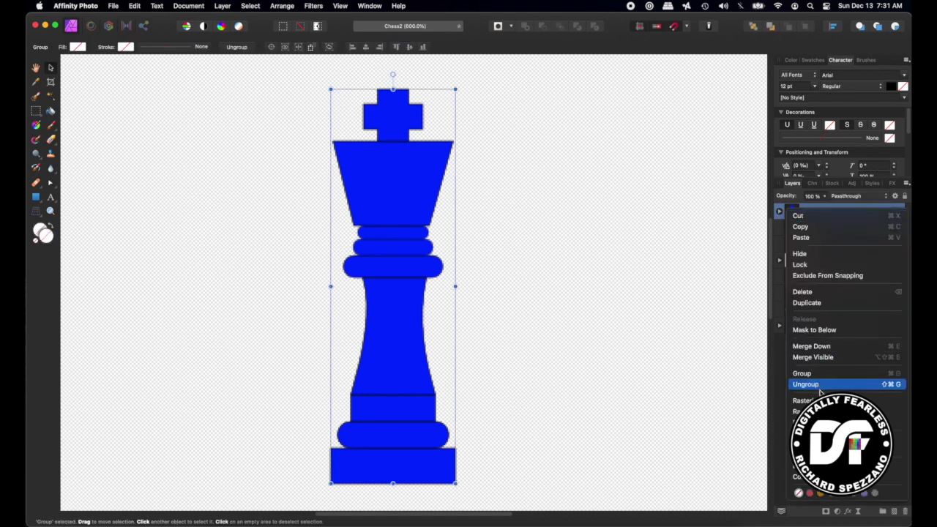
click(803, 412)
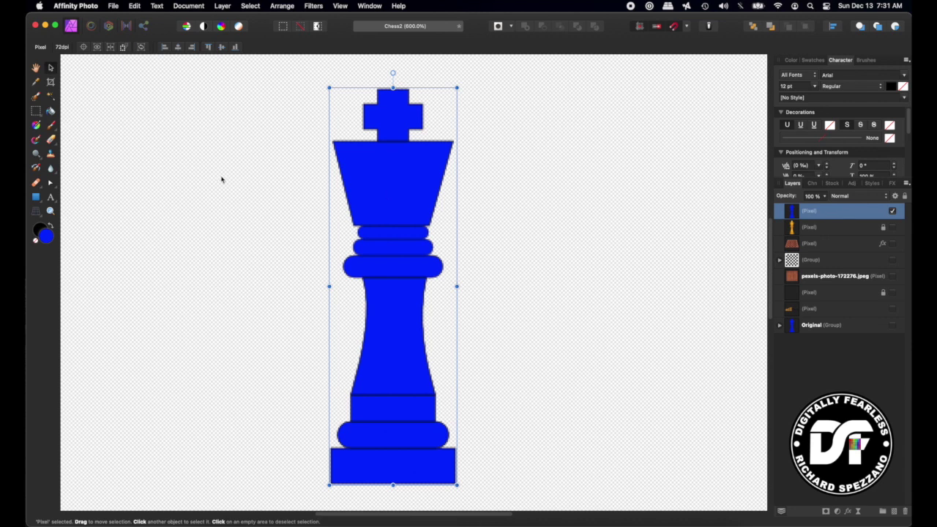
key(Down)
key(Down)
key(Down)
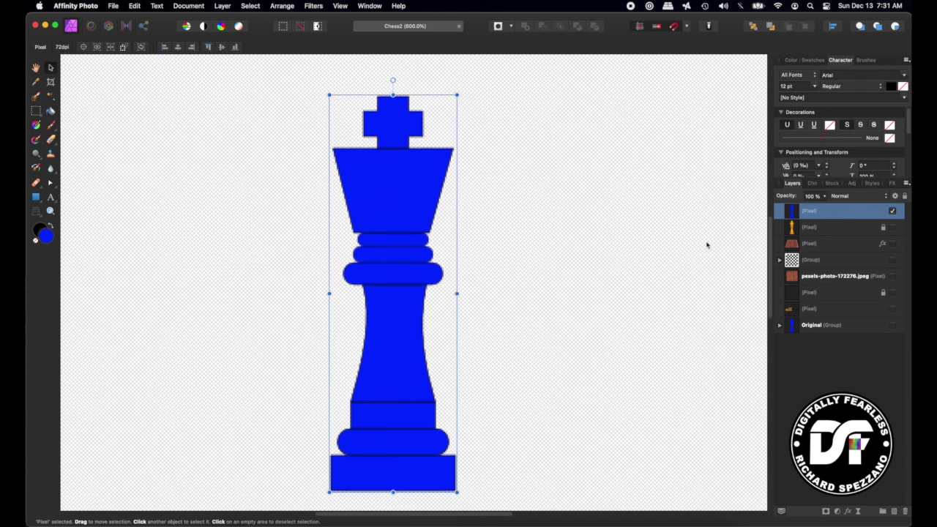
Step: Show the pexels-photo-172276.jpeg wood layer, duplicate it, and place the copy directly beneath the blue king layer
click(892, 277)
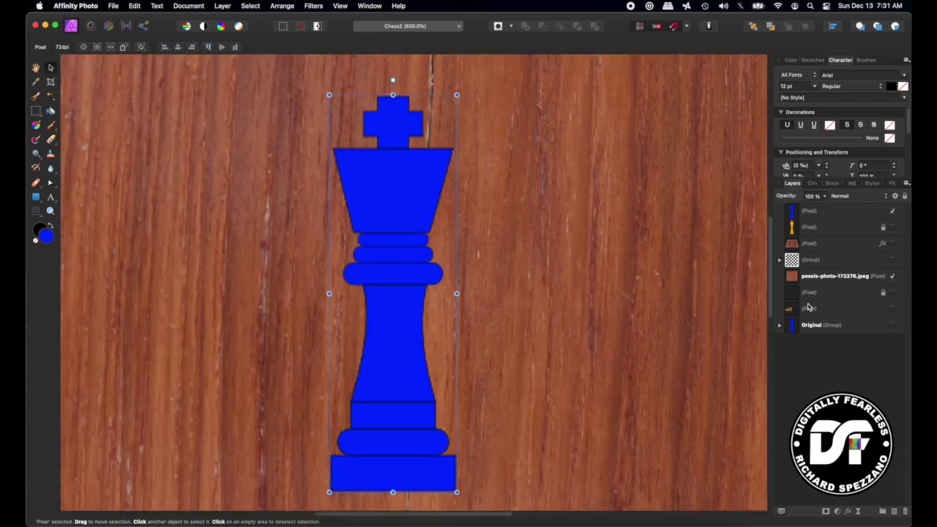
click(796, 278)
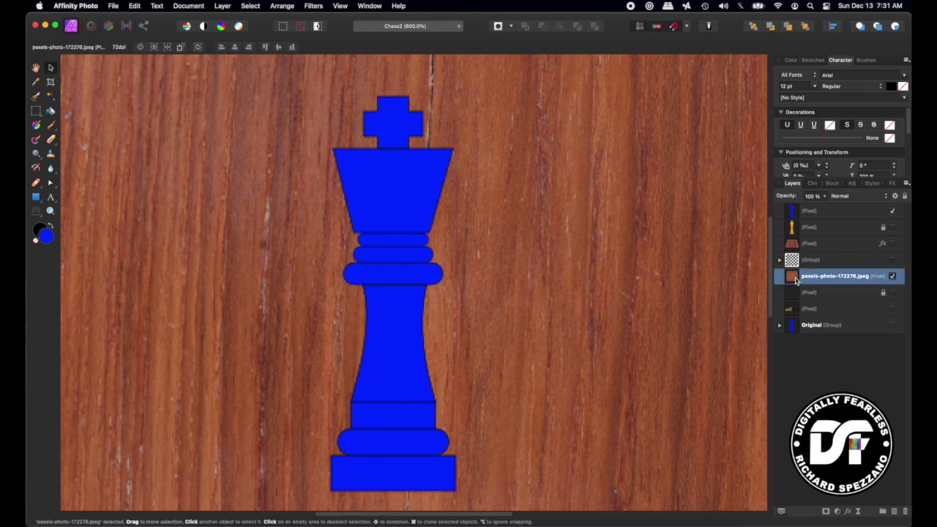
key(super+j)
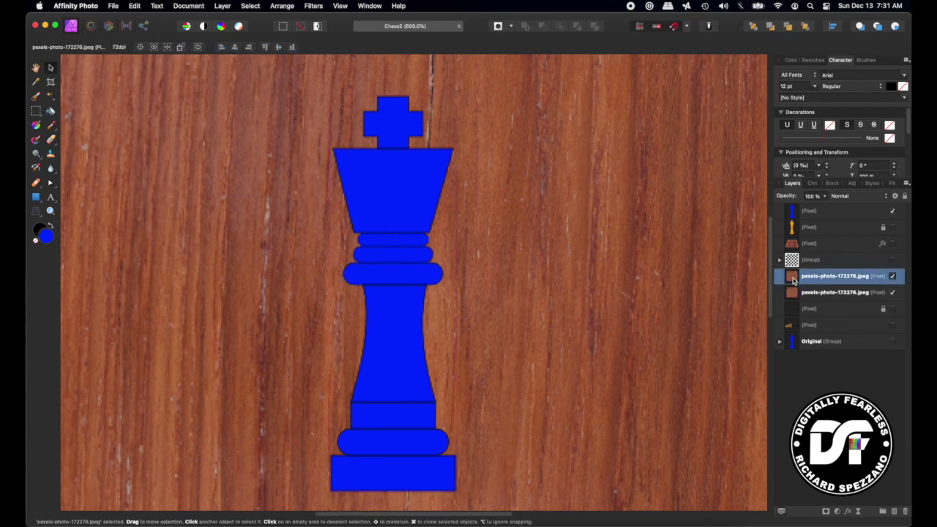
drag(793, 281, 788, 226)
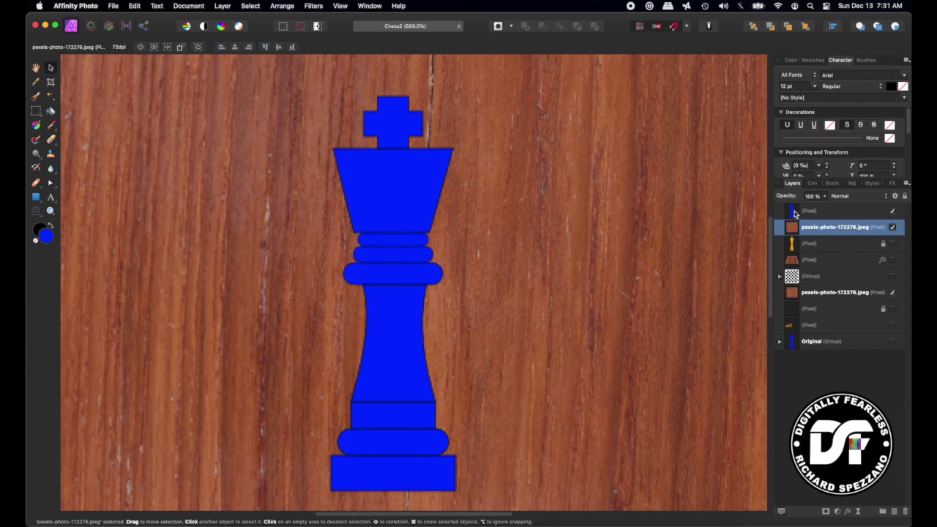
Step: Hide the original wood layer and scale the wood copy down, positioning it so it surrounds the king
key(z)
key(super+0)
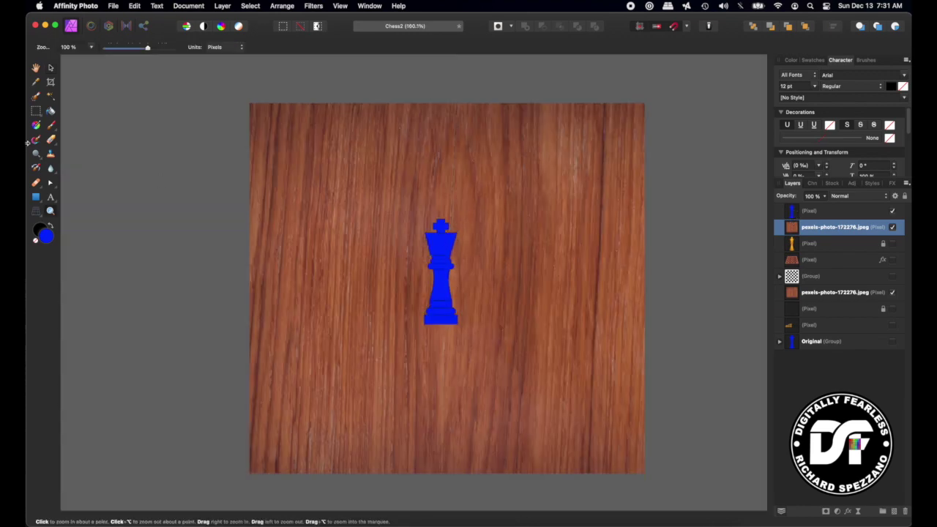
click(51, 68)
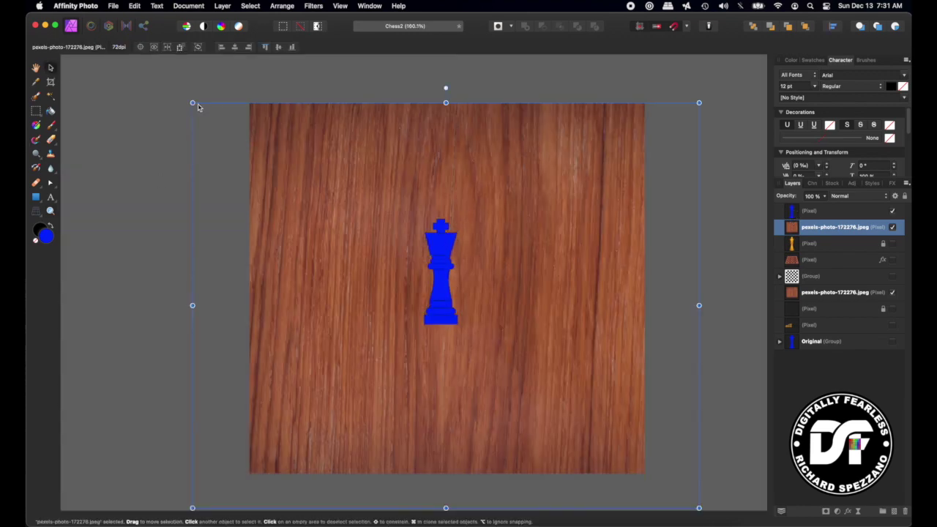
drag(197, 107, 327, 168)
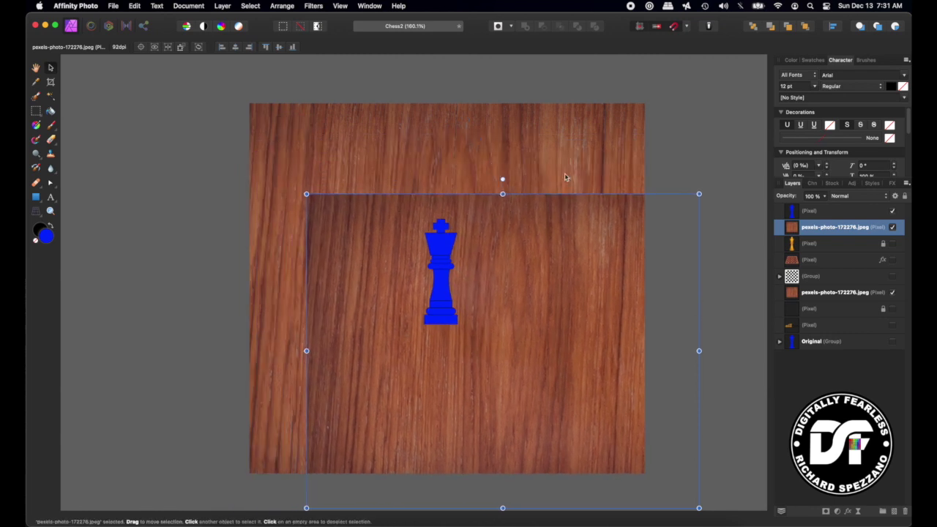
click(893, 293)
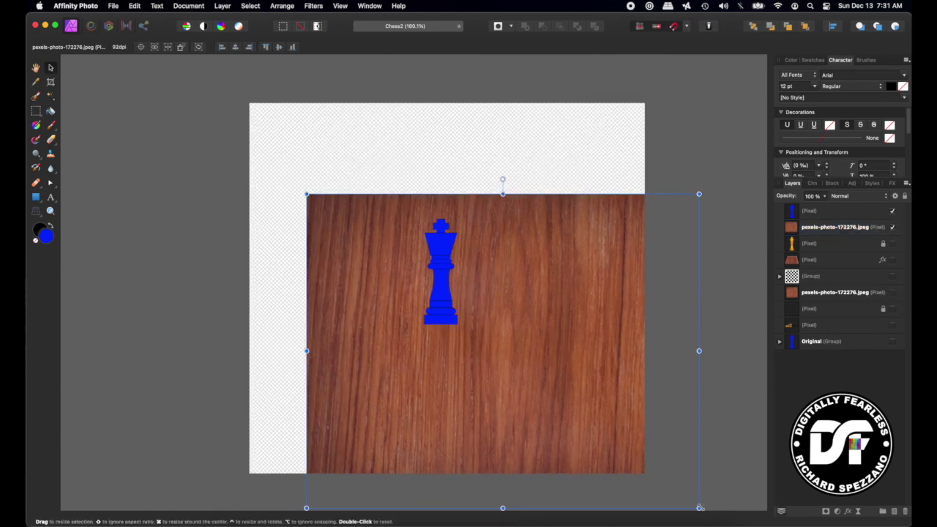
drag(699, 507, 592, 424)
drag(479, 264, 485, 230)
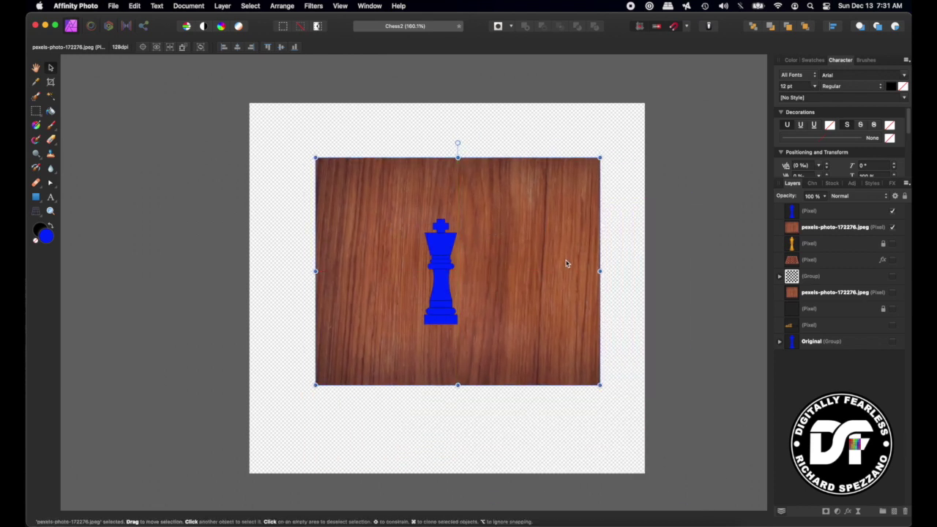
Step: Copy a rectangular wood area around the king to its own layer, delete the larger wood copy, and deselect
key(m)
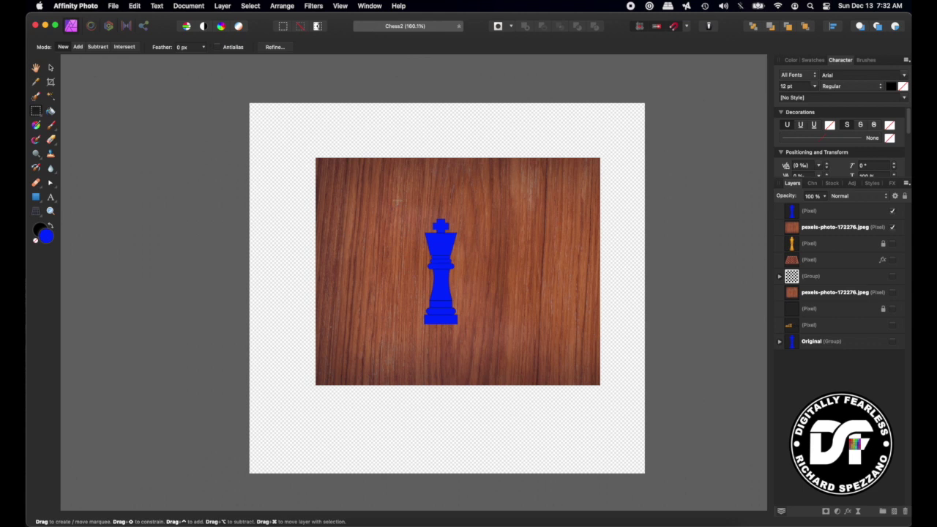
drag(397, 199, 483, 339)
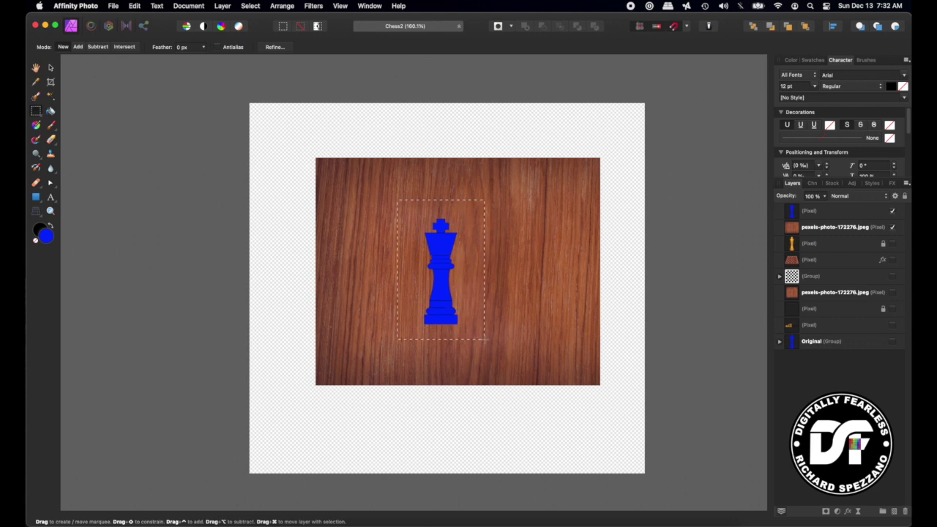
click(793, 229)
key(super+j)
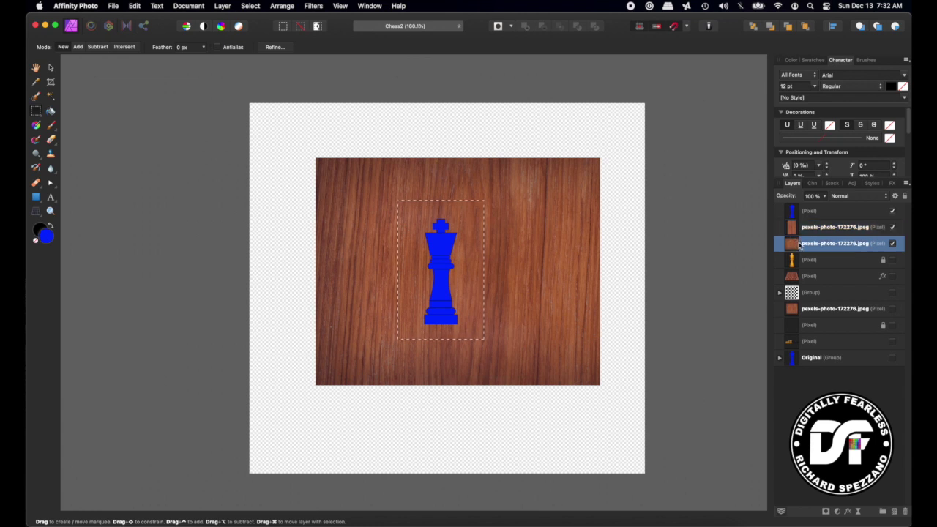
key(Delete)
key(super+d)
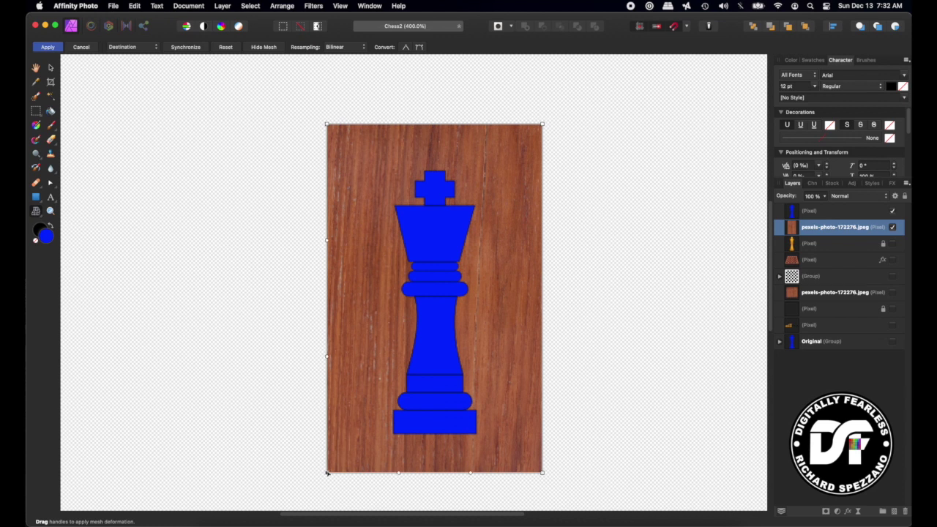
Step: Mesh-warp the wood panel by raising its two lower corners and bowing its bottom edge downward below the king's base
drag(326, 472, 346, 439)
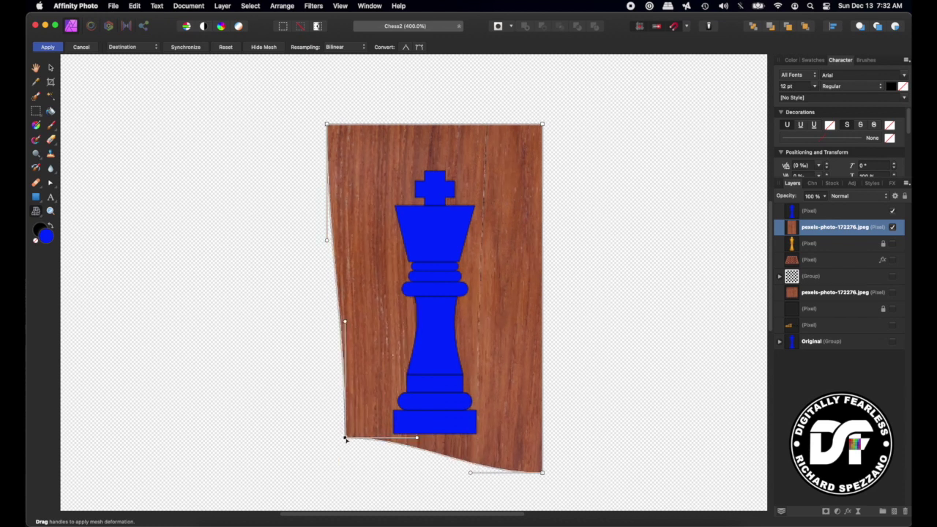
drag(546, 458, 544, 437)
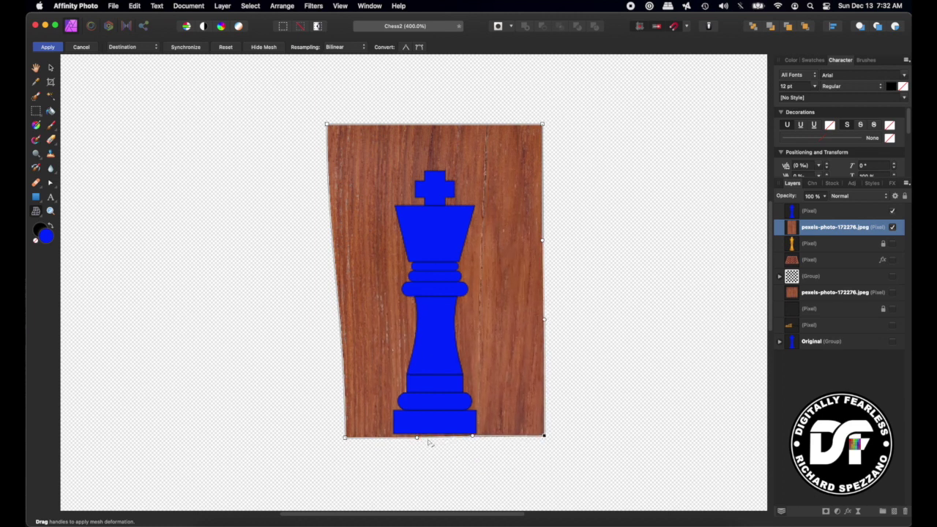
drag(432, 440, 434, 456)
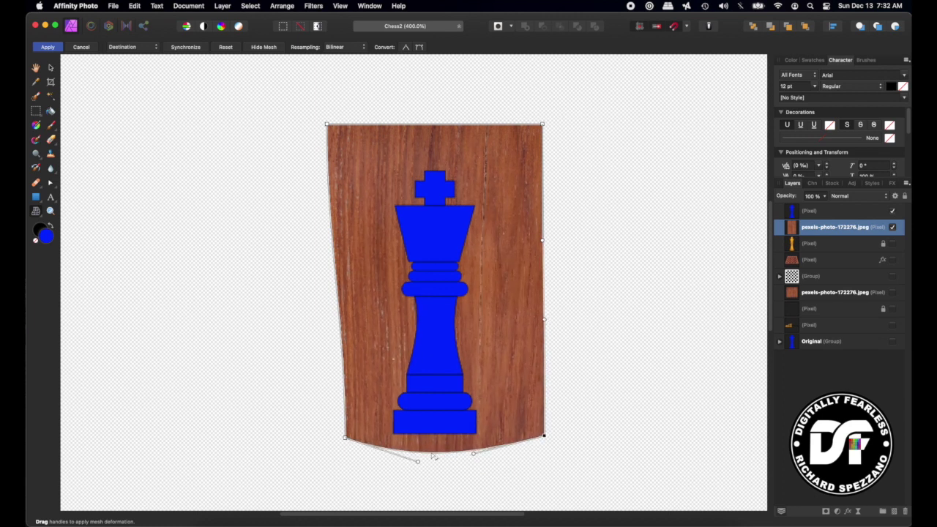
Step: Shape the wood panel into a waisted form by narrowing its top, curving both sides toward the king and lowering the top edge, applying the warp
drag(326, 124, 379, 128)
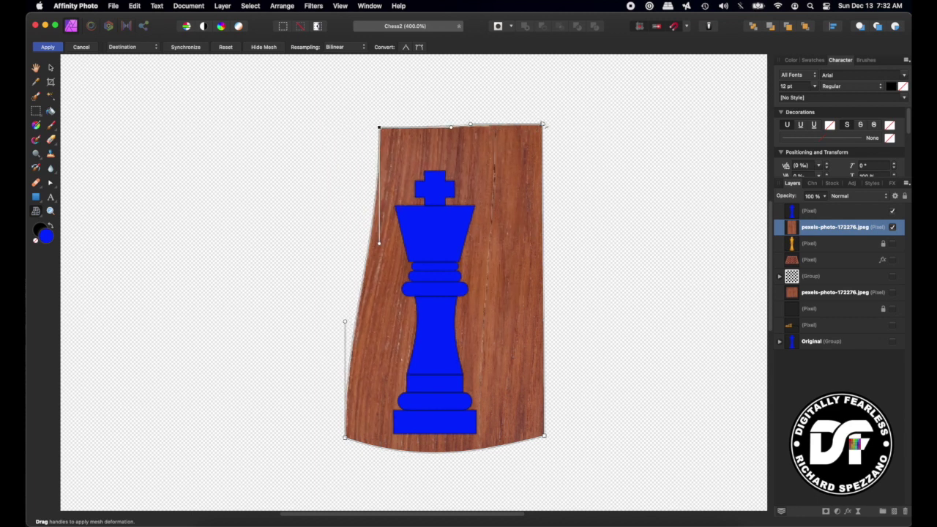
drag(542, 124, 497, 129)
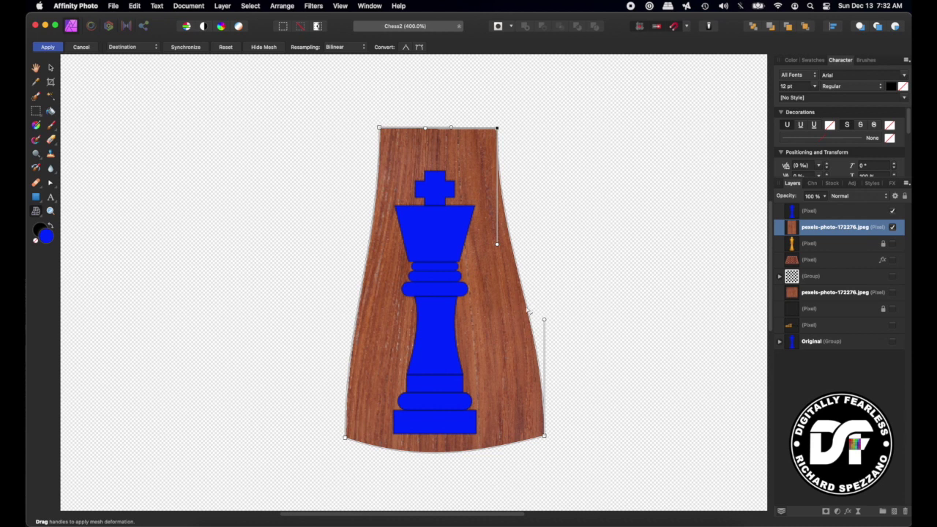
drag(528, 311, 493, 316)
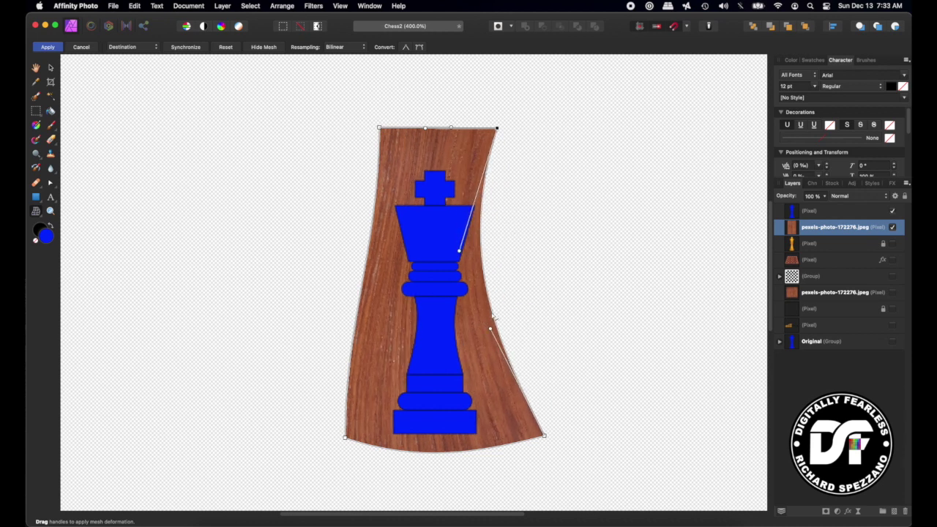
drag(544, 436, 509, 438)
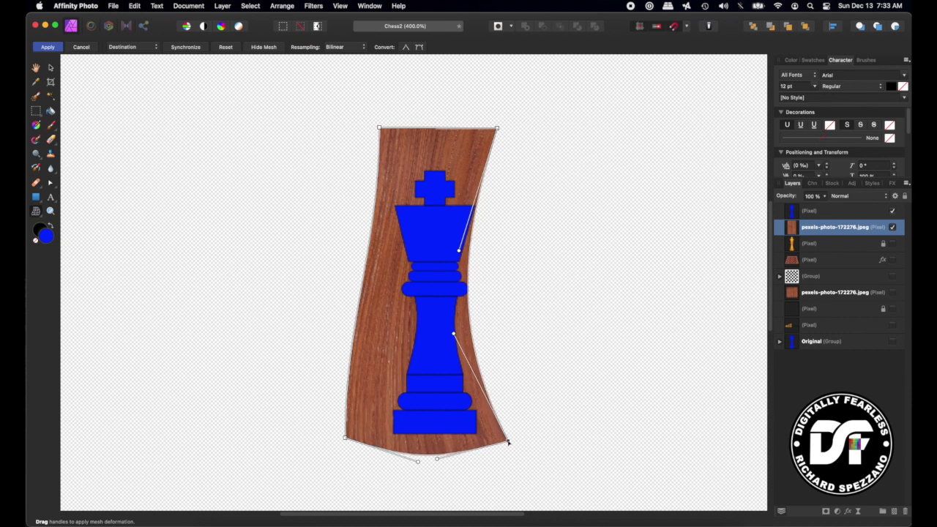
drag(352, 335, 378, 335)
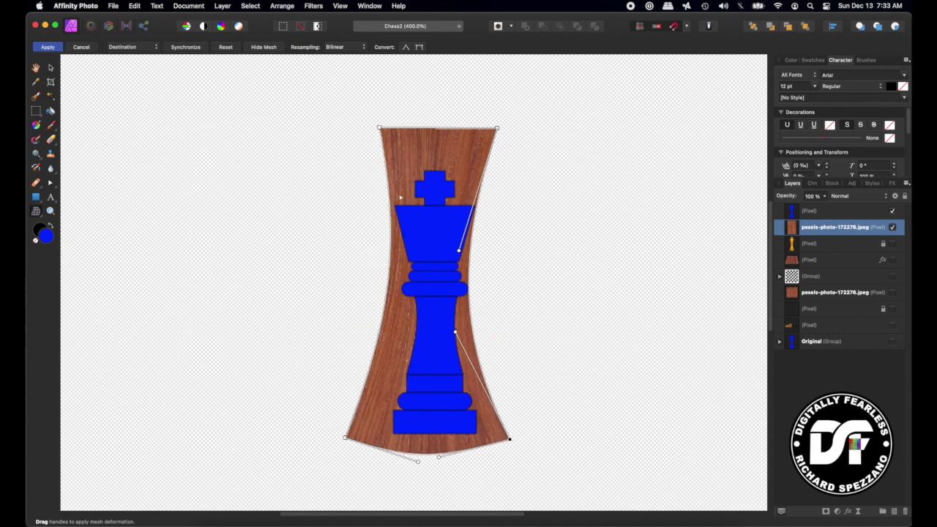
drag(380, 128, 369, 129)
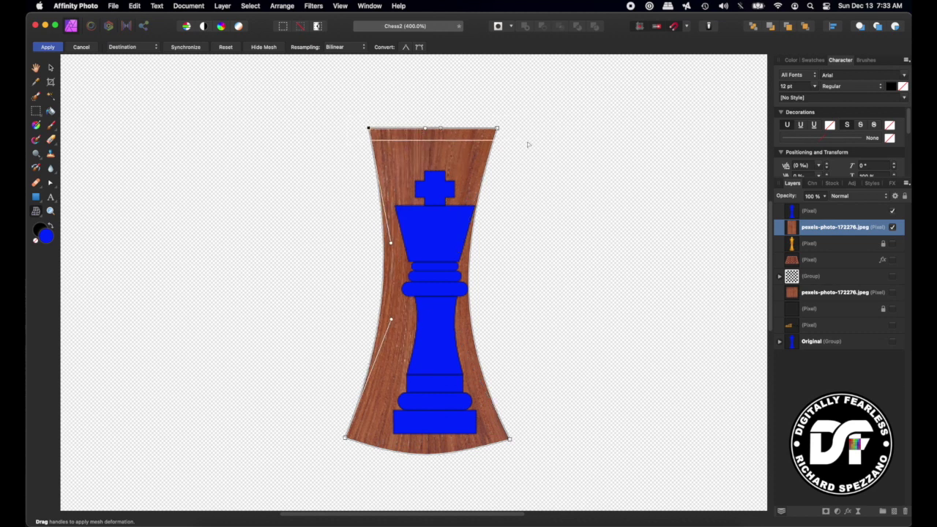
click(498, 128)
drag(498, 129, 499, 150)
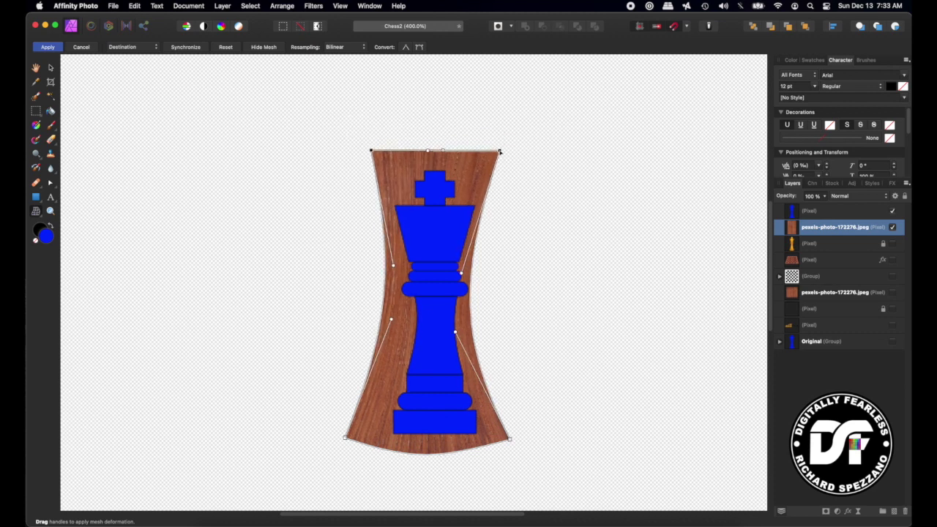
click(48, 46)
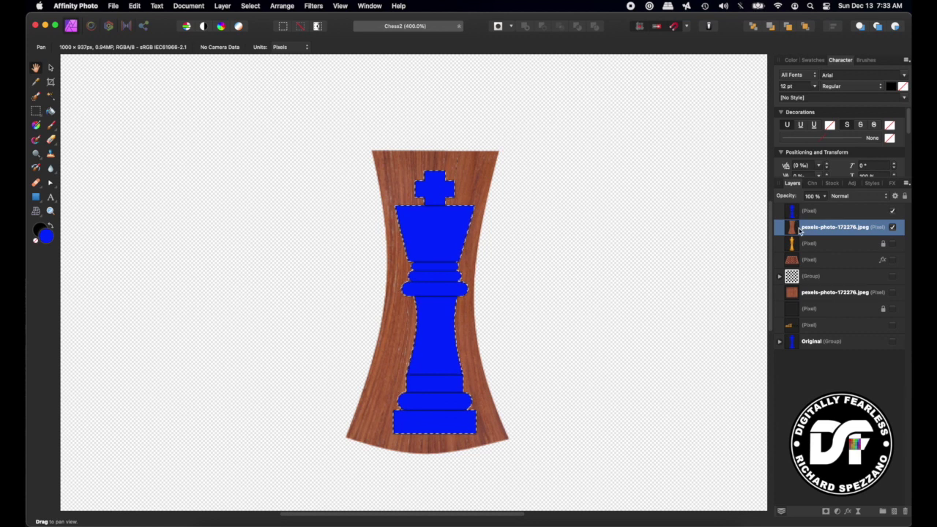
Step: Hide the blue king, copy the king-shaped selection of the warped wood to a new layer, hide the warped panel, and deselect
click(892, 211)
click(792, 230)
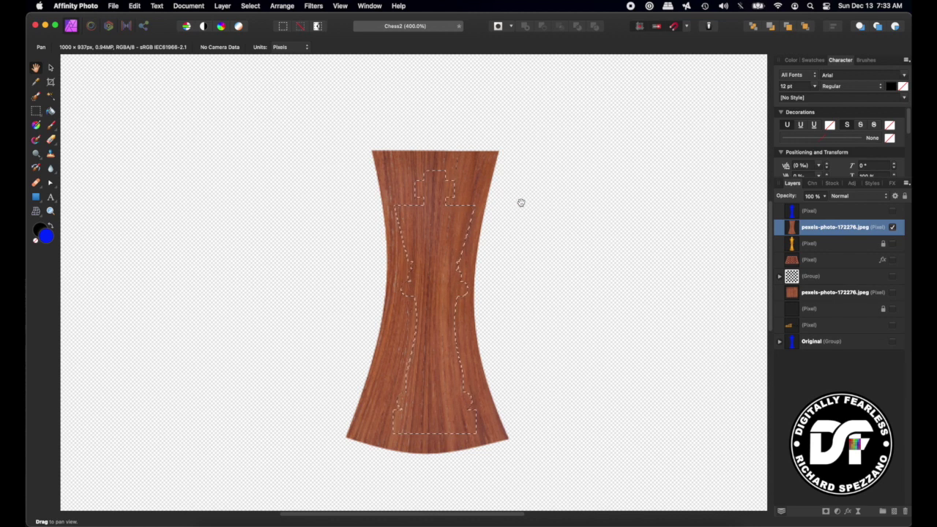
key(super+j)
click(892, 244)
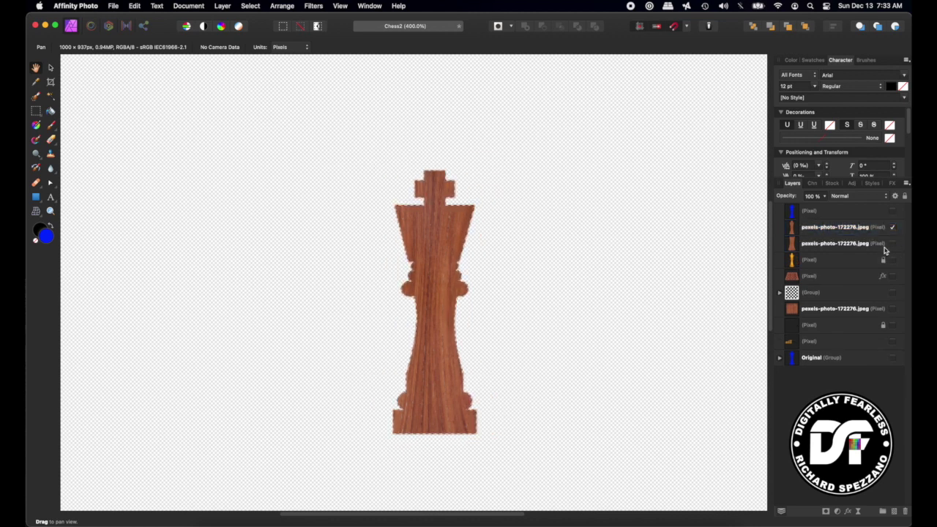
key(super+d)
Step: Delete the warped wood panel layer and the locked orange king layer
click(796, 246)
key(Delete)
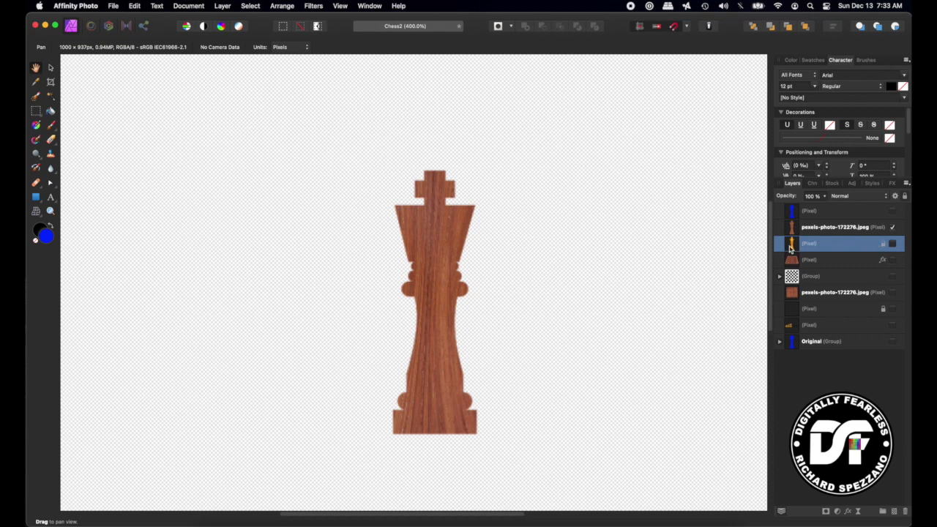
key(Delete)
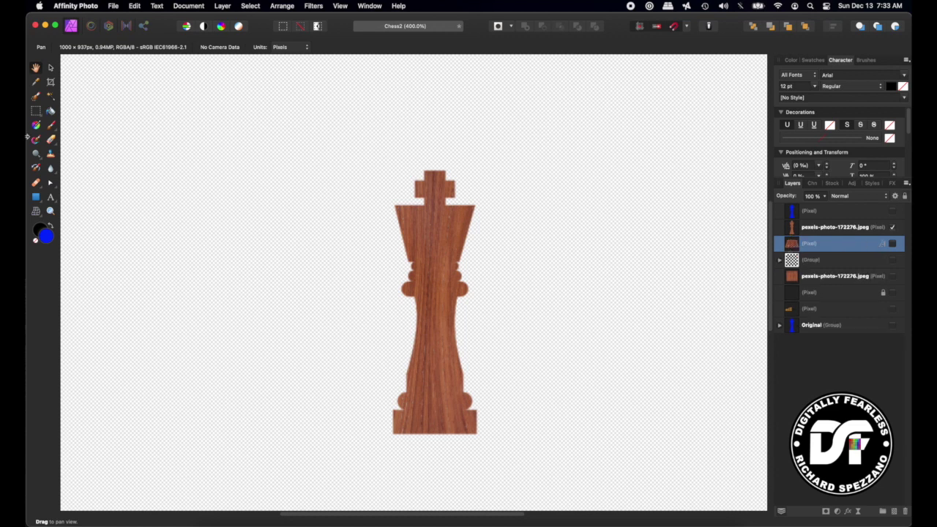
click(50, 68)
click(433, 232)
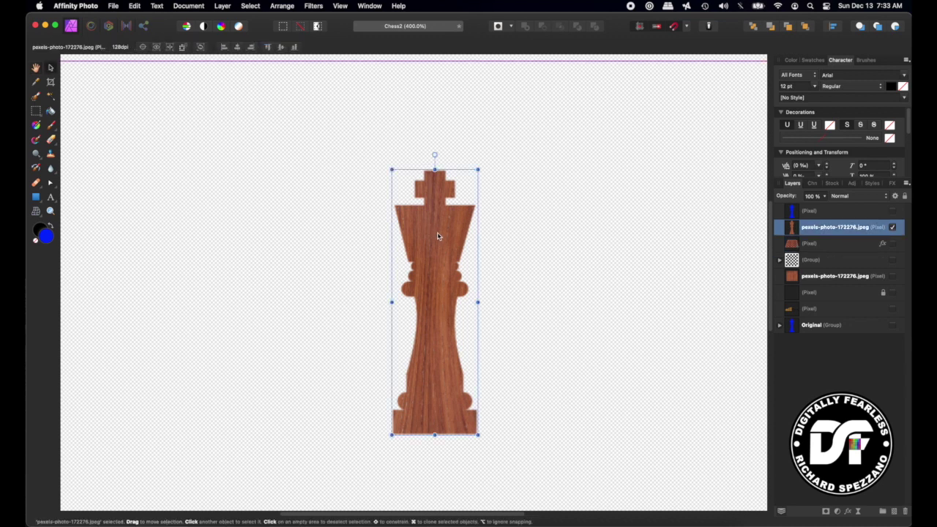
drag(438, 236, 393, 205)
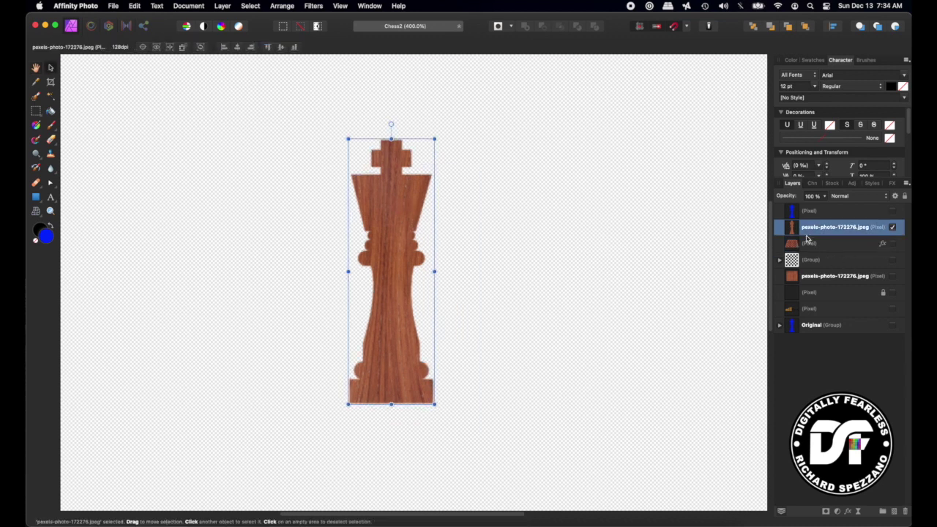
key(super+z)
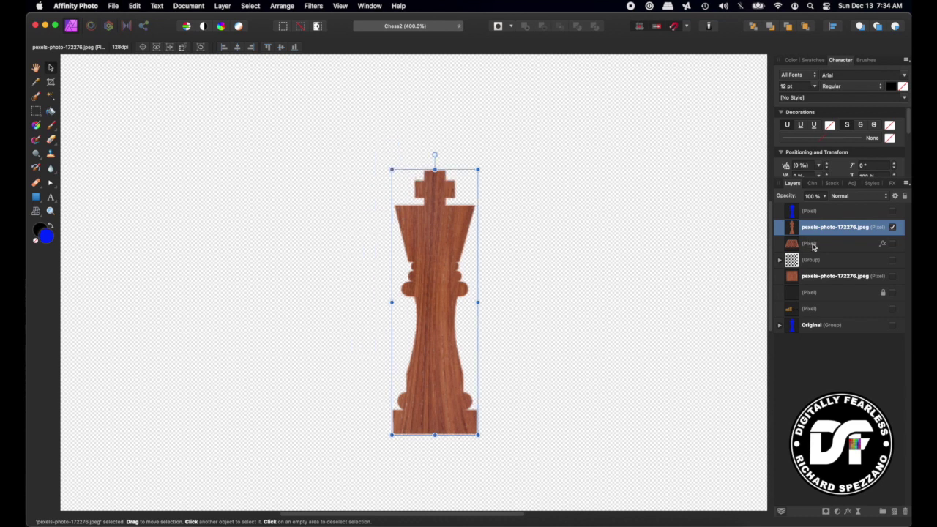
Step: Move the wood king layer above the blue king pixel layer and place the Original group directly beneath the wood king
click(893, 211)
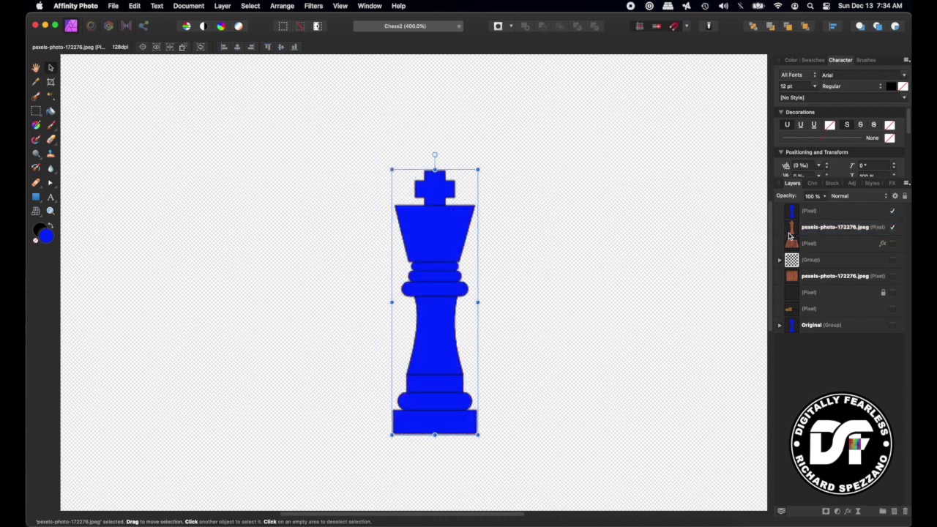
drag(791, 233, 788, 207)
click(804, 228)
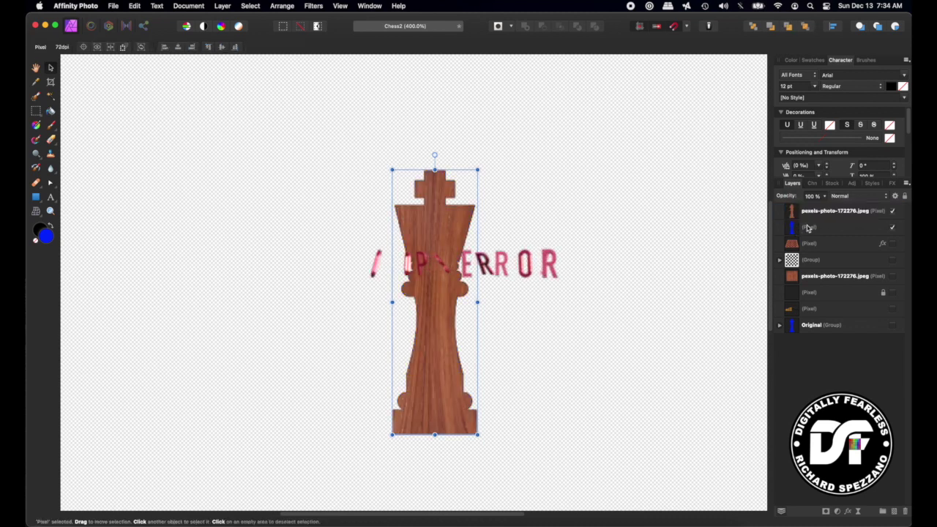
click(810, 336)
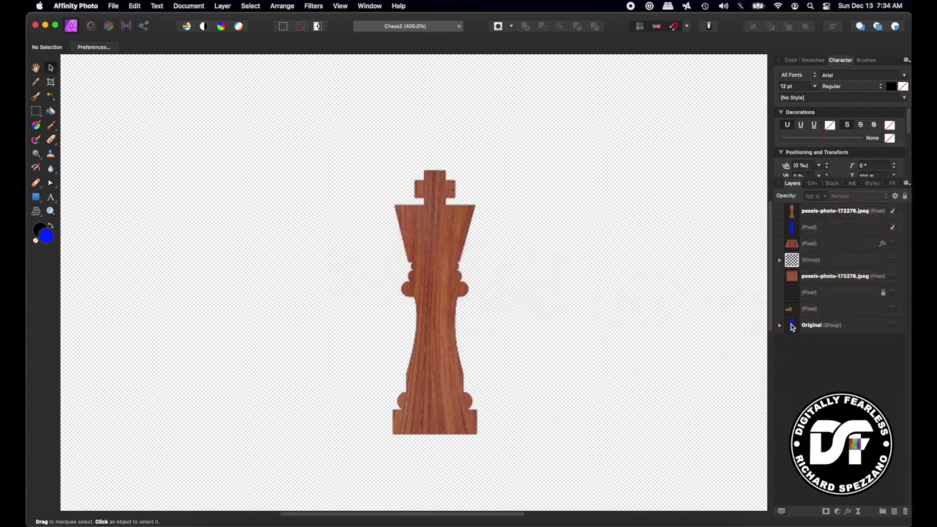
drag(791, 327, 785, 230)
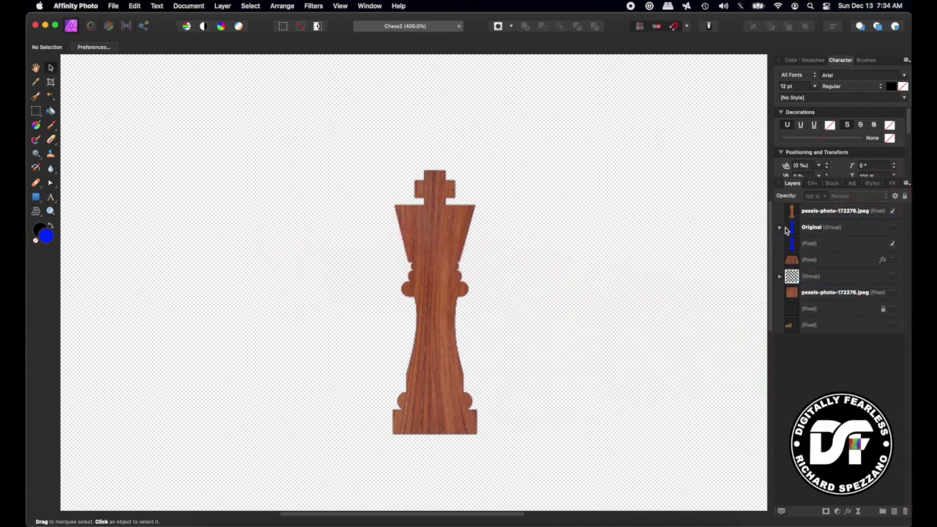
click(779, 228)
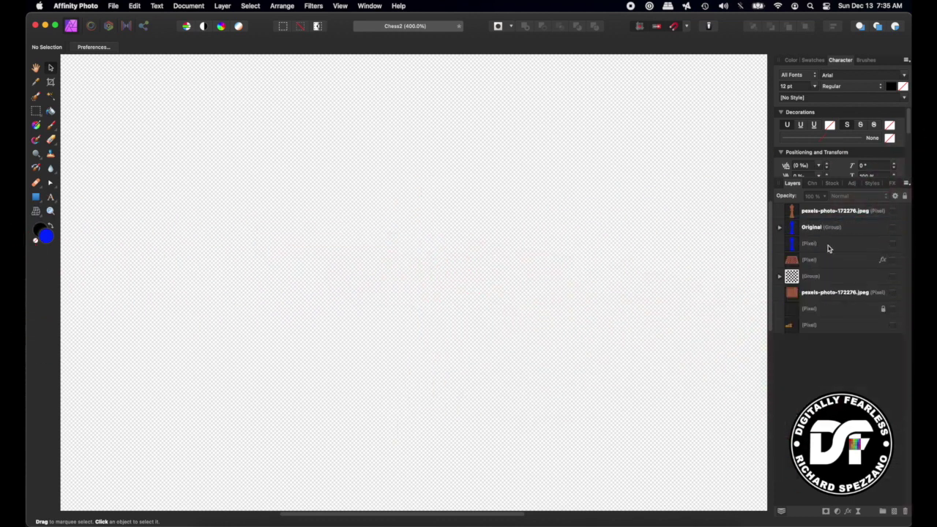
Step: Show the rasterized blue king pixel layer on its own and delete it
click(891, 245)
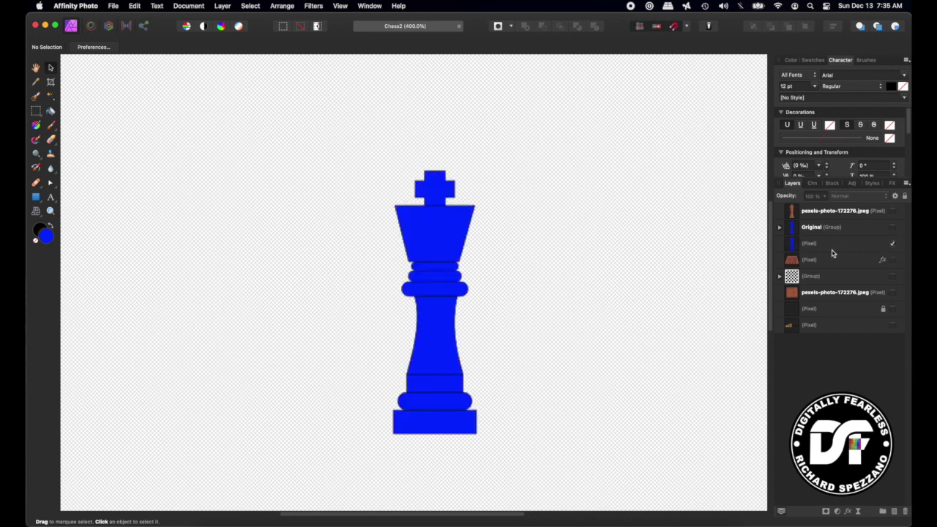
click(827, 245)
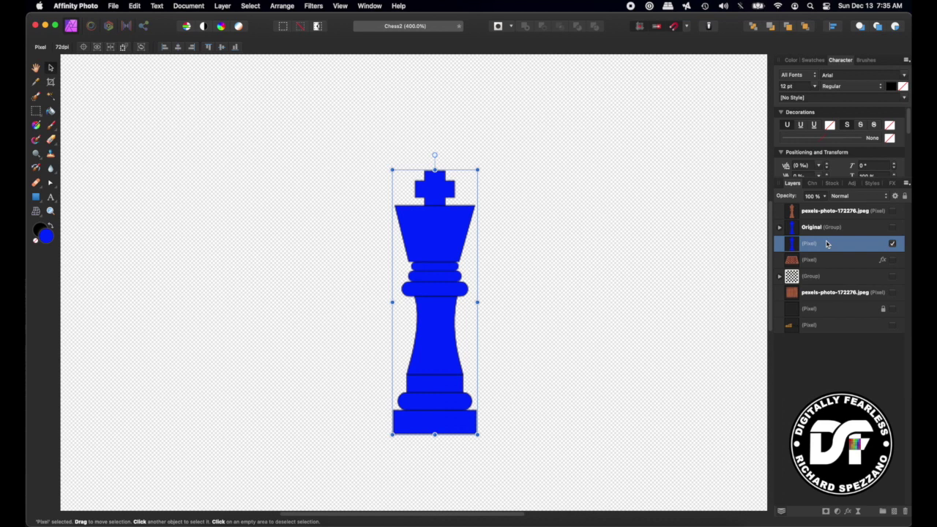
key(Delete)
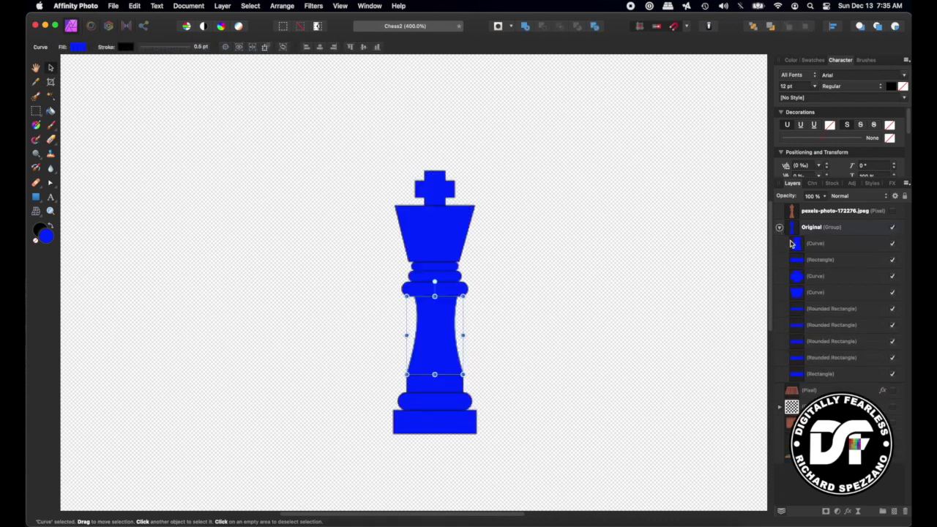
Step: Select all nine shapes inside the Original group and set their fill to yellow #FFCB00
click(811, 250)
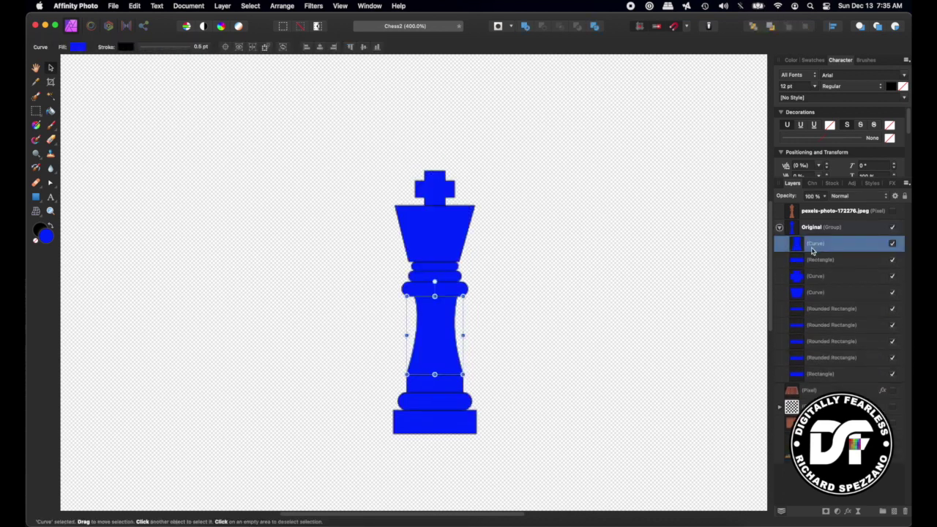
shift+click(812, 375)
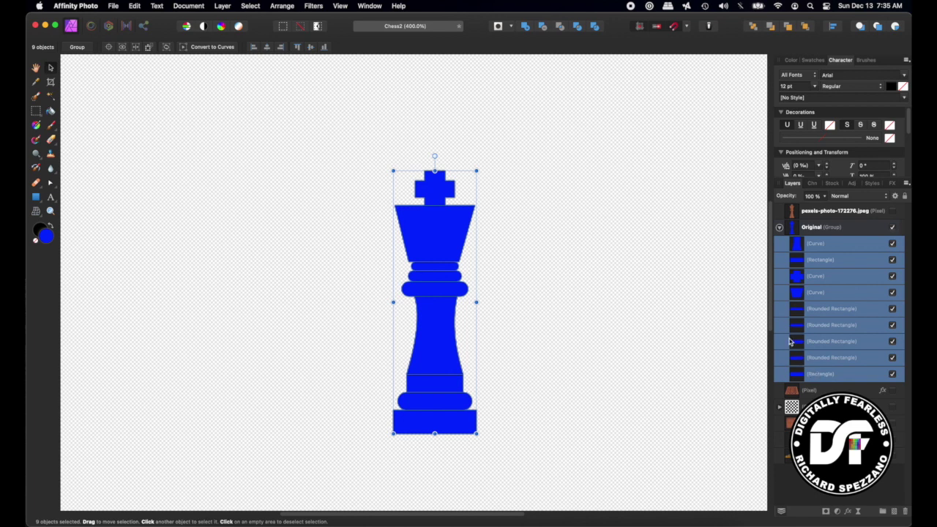
double_click(46, 238)
click(621, 496)
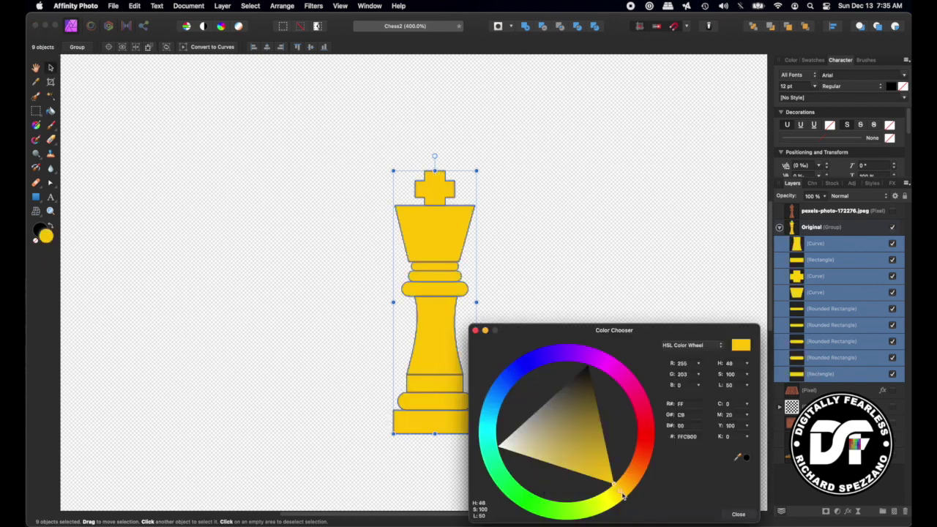
Step: Fill the king's nine shapes with brown #B47250 sampled from the chessboard, showing the board only while picking the colour
click(893, 423)
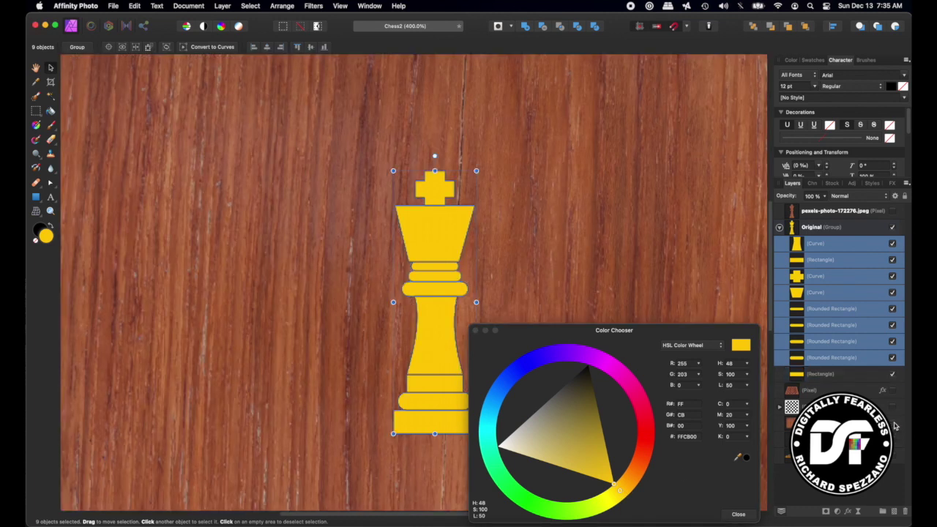
click(895, 425)
click(892, 390)
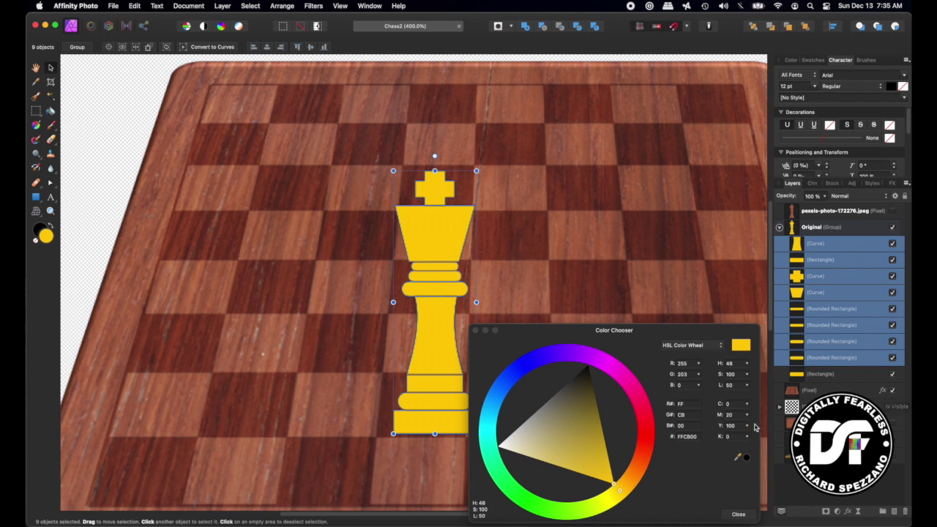
drag(738, 457, 269, 123)
click(747, 461)
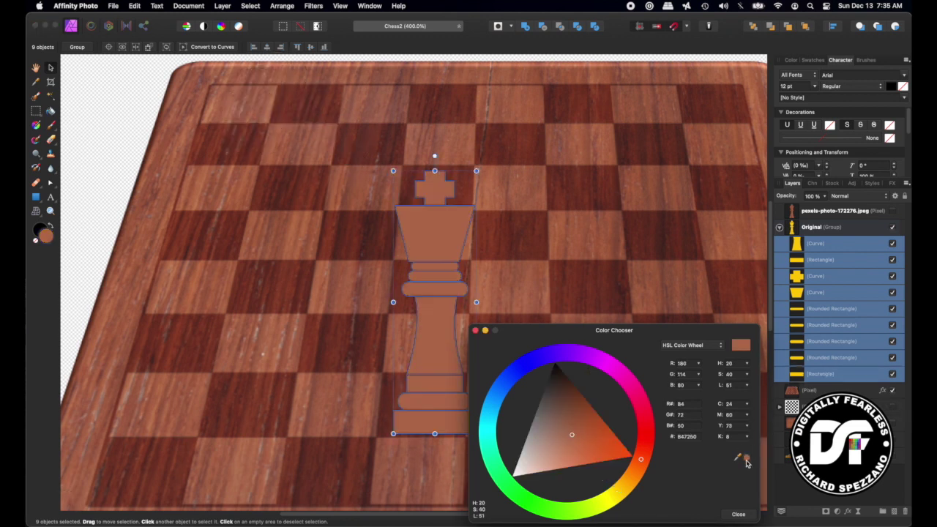
click(475, 331)
click(892, 391)
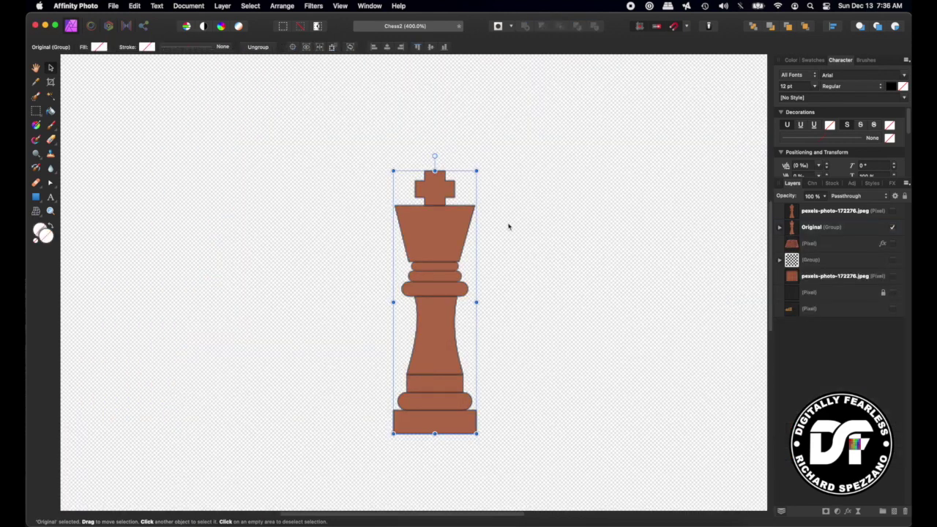
Step: Duplicate the brown Original group and keep one hidden copy at the bottom of the layer stack
key(super+j)
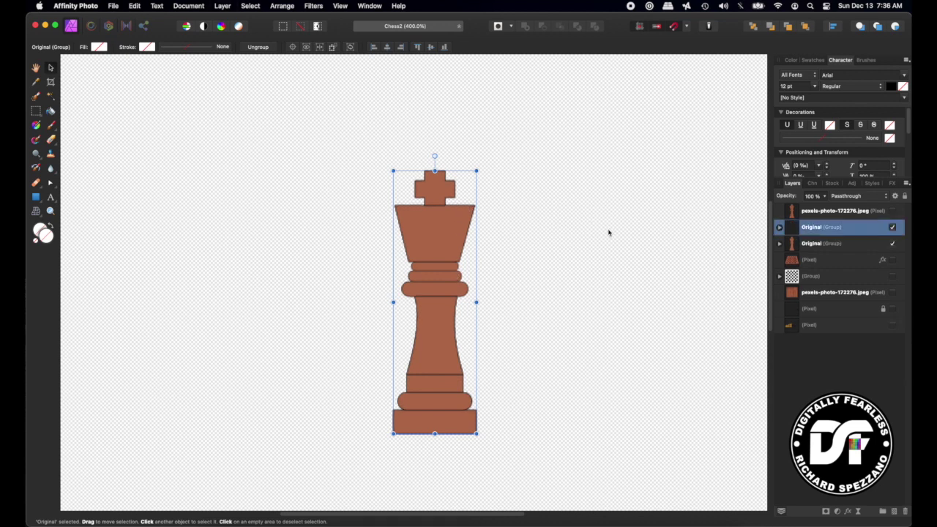
drag(787, 243, 826, 343)
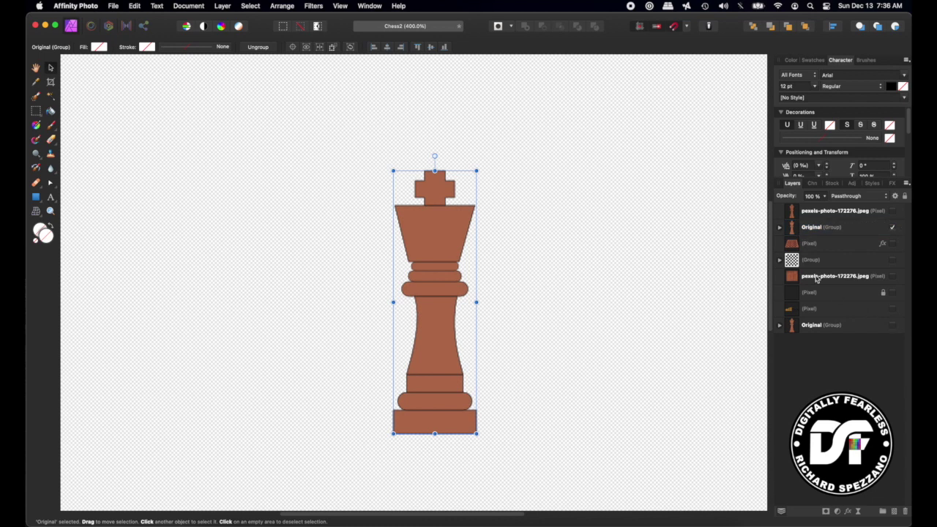
double_click(810, 228)
right_click(811, 228)
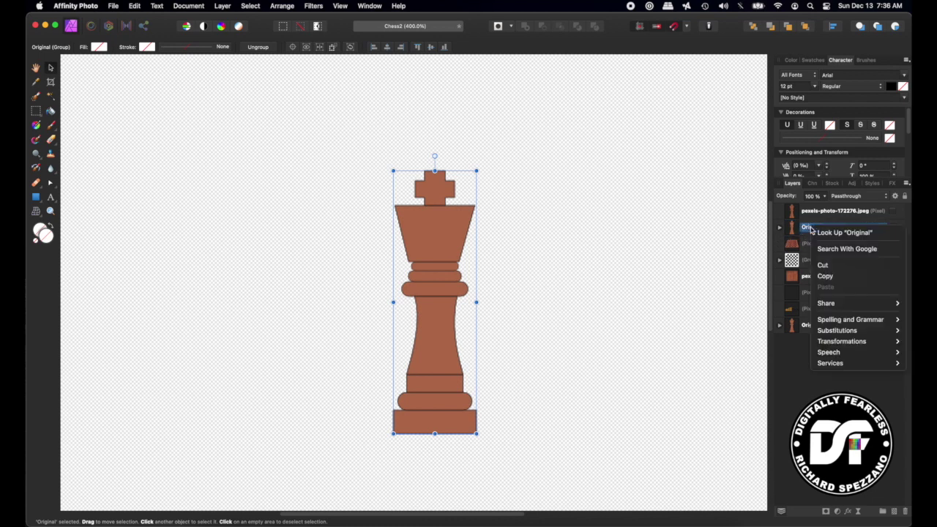
key(Escape)
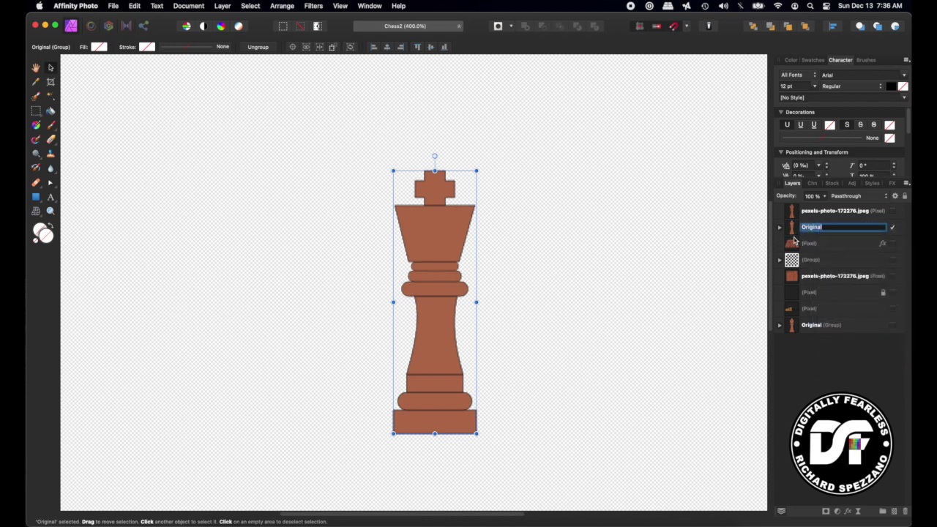
click(826, 363)
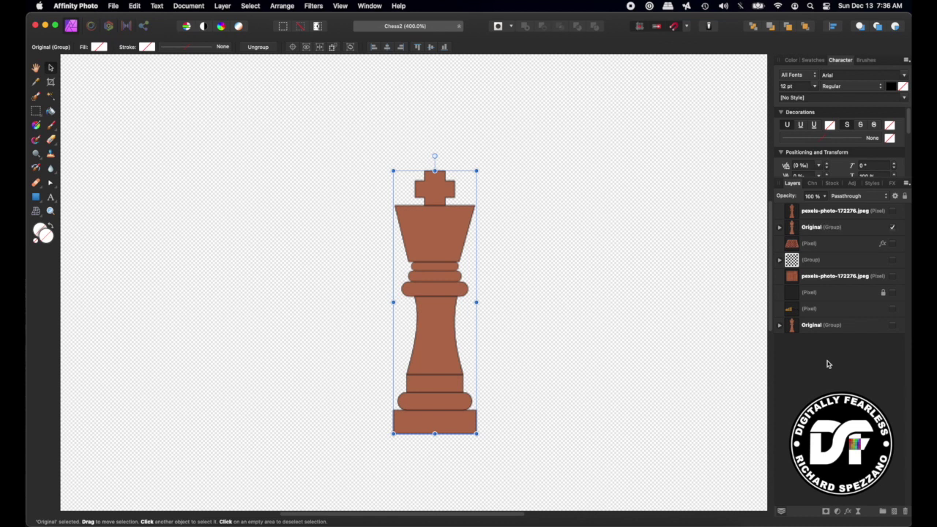
Step: Rasterize the visible brown Original group into a single pixel layer
right_click(825, 229)
right_click(826, 230)
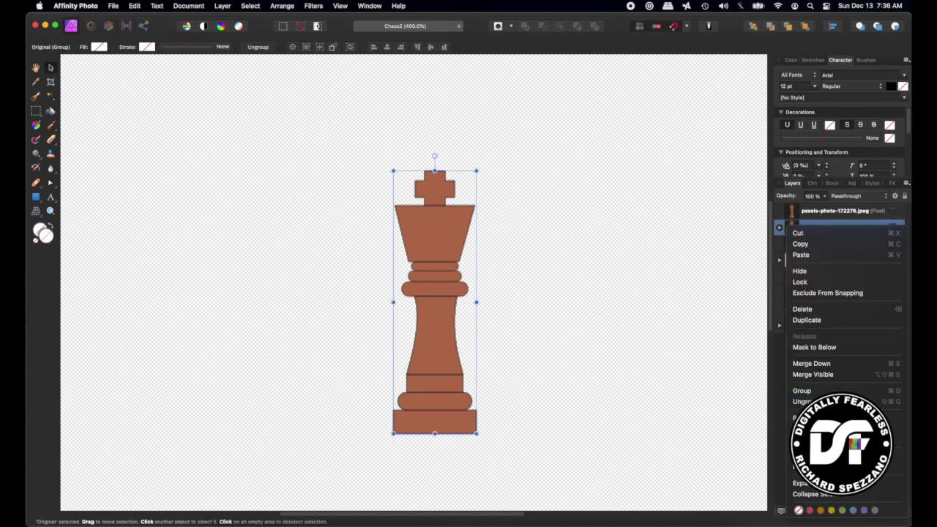
click(847, 428)
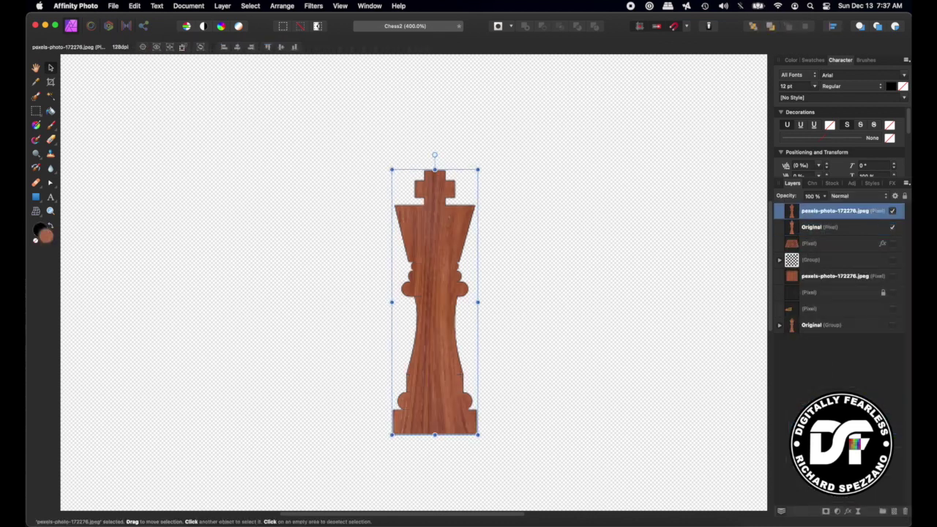
Step: Show the king-shaped wood photo layer in Overlay blend mode and group it with the rasterized Original layer
click(849, 197)
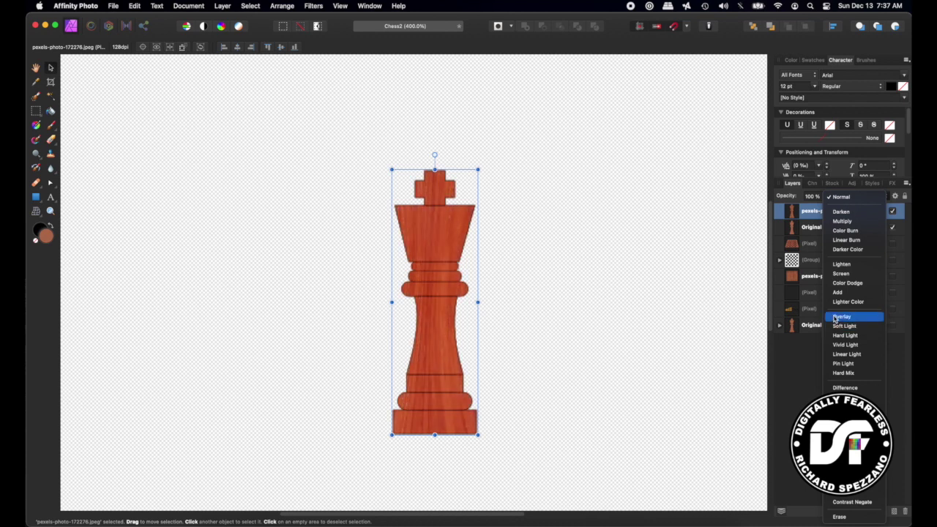
click(835, 317)
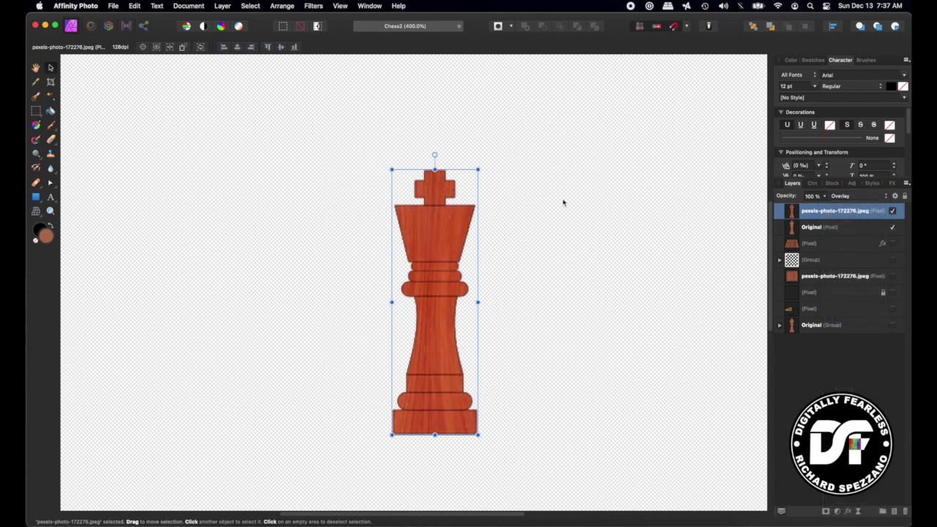
click(792, 224)
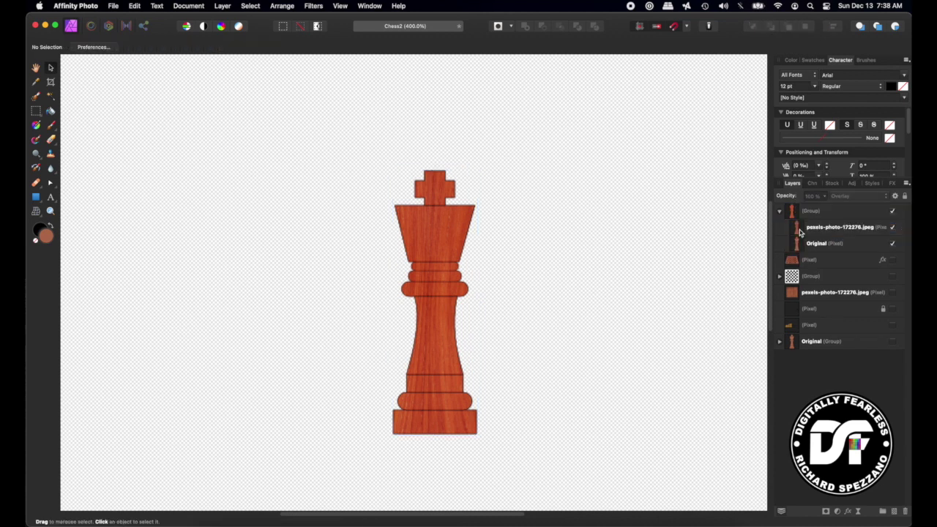
Step: Open the grouped wood photo layer in the Liquify Persona and reduce the brush size to 16.1 px
click(799, 230)
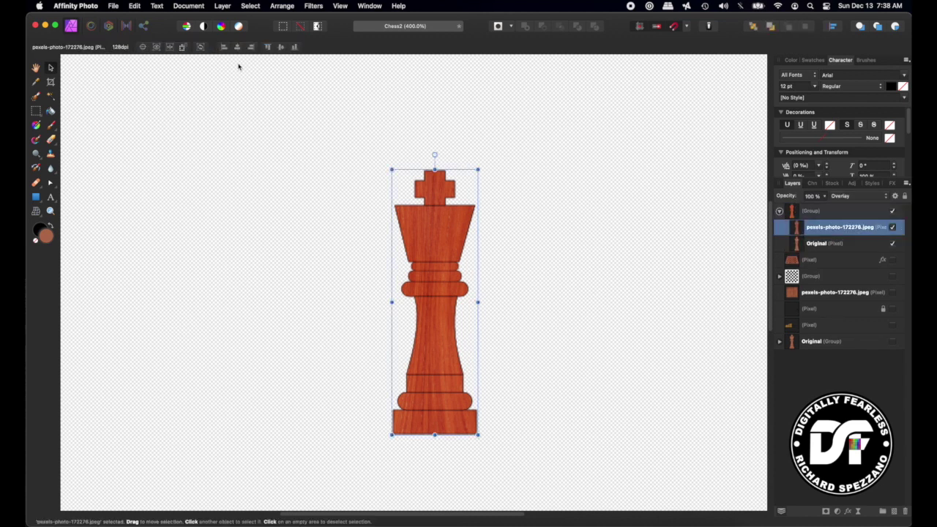
click(92, 26)
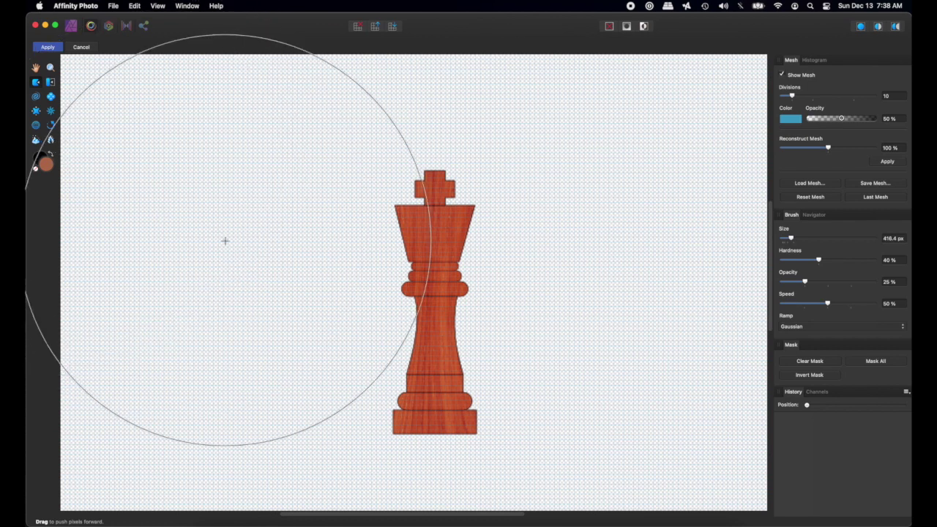
key(bracketleft)
key(bracketleft)
key(bracketleft)
key(bracketleft)
key(bracketleft)
key(bracketleft)
key(bracketleft)
key(bracketleft)
key(bracketleft)
key(bracketleft)
key(bracketleft)
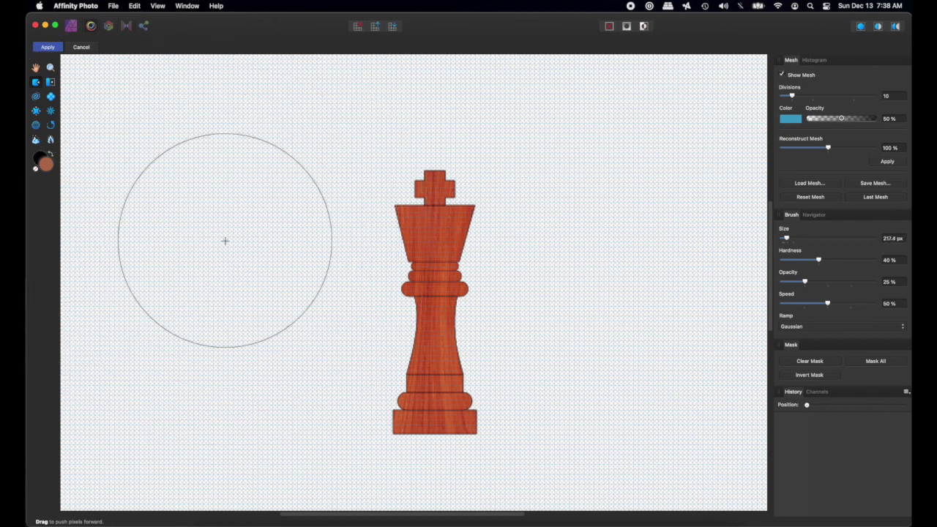
key(bracketleft)
key(bracketleft)
key(bracketleft)
key(bracketleft)
key(bracketleft)
key(bracketleft)
key(bracketleft)
key(bracketleft)
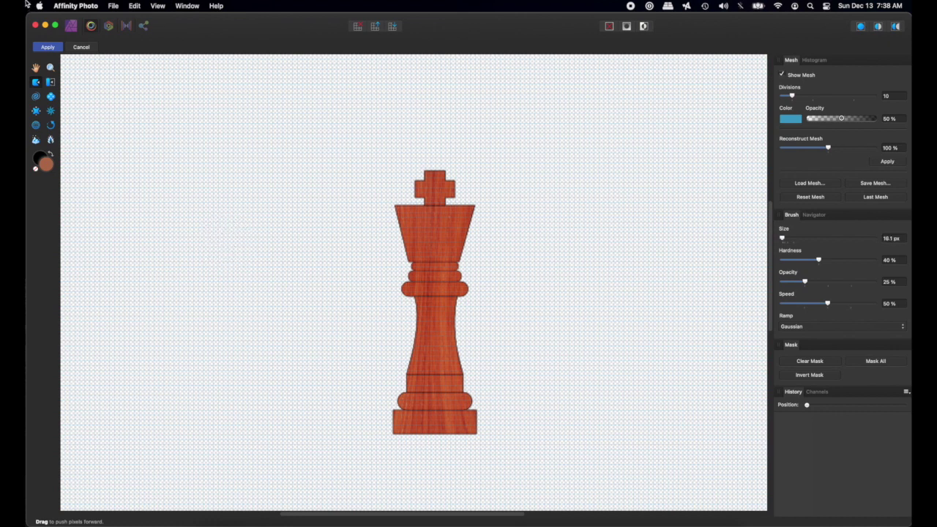
Step: Freeze the areas surrounding the king's widest collar ring and the rounded base ring with the Liquify Freeze Tool
click(51, 68)
click(447, 255)
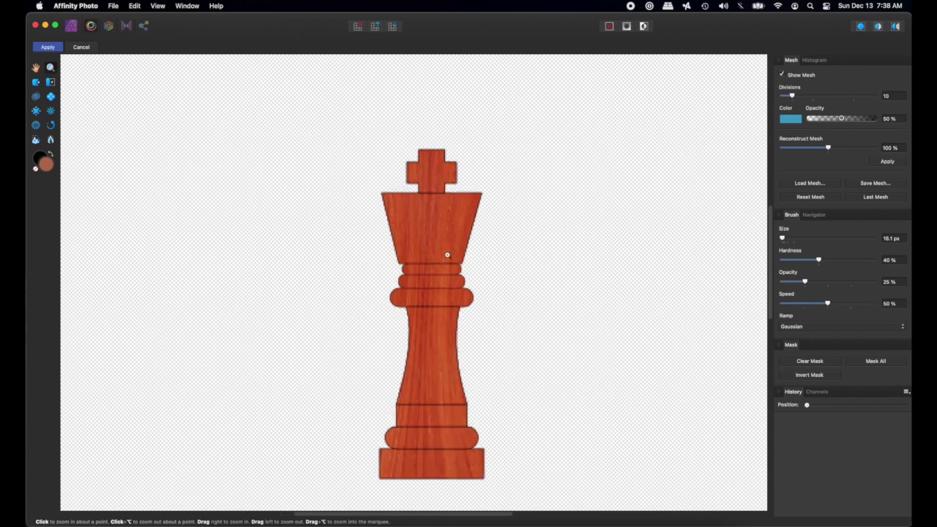
click(447, 255)
click(447, 256)
scroll(403, 244, down, 2)
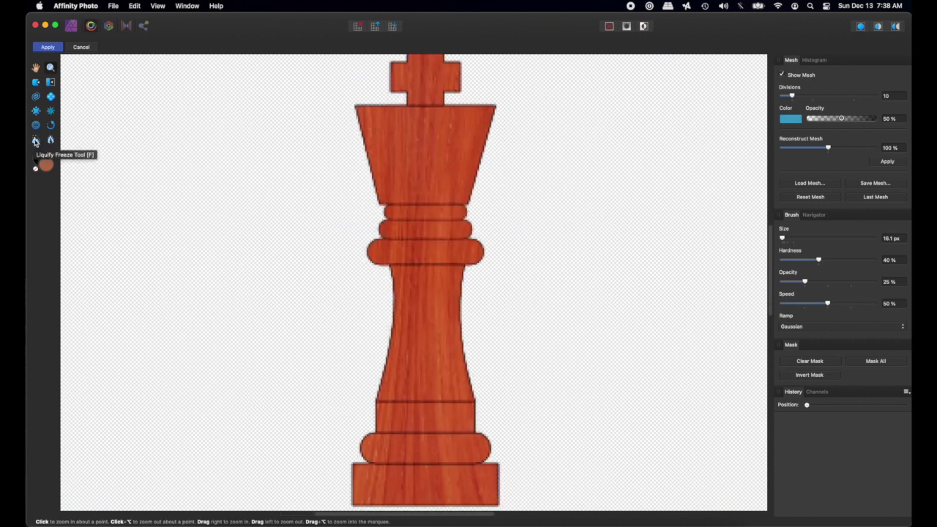
click(35, 141)
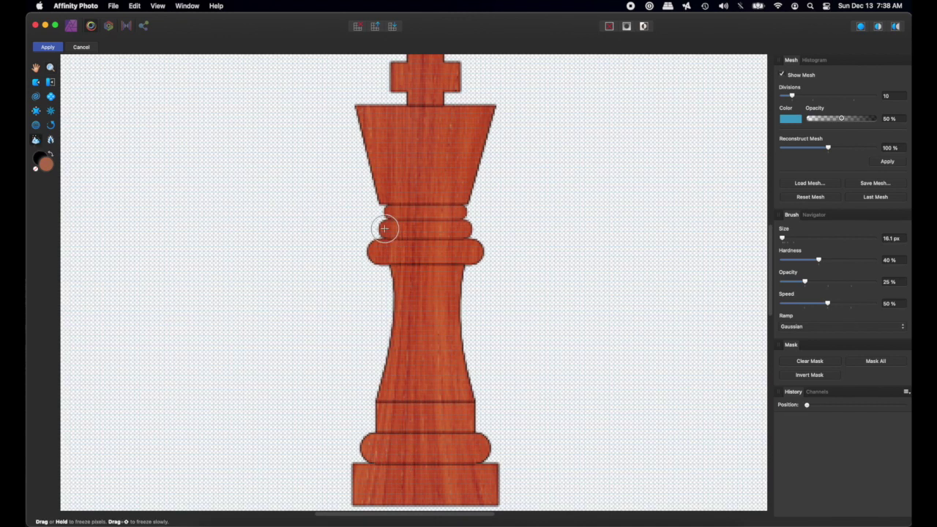
drag(383, 228, 477, 227)
click(474, 274)
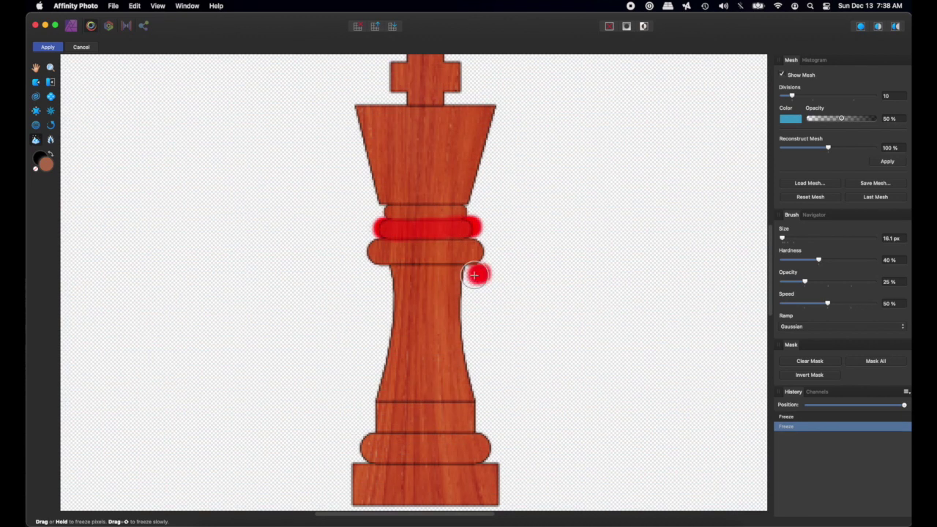
drag(474, 274, 360, 275)
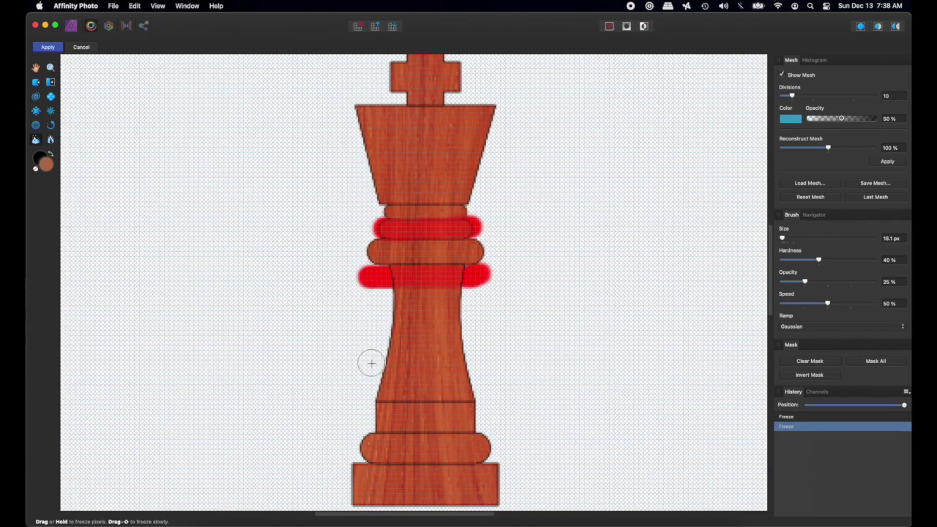
drag(359, 422, 499, 420)
mouse_move(493, 470)
mouse_down()
mouse_move(368, 476)
mouse_move(504, 473)
mouse_up()
mouse_move(385, 234)
mouse_down()
mouse_move(359, 229)
mouse_move(366, 226)
mouse_move(360, 259)
mouse_up()
mouse_move(470, 228)
mouse_down()
mouse_move(495, 253)
mouse_move(479, 268)
mouse_up()
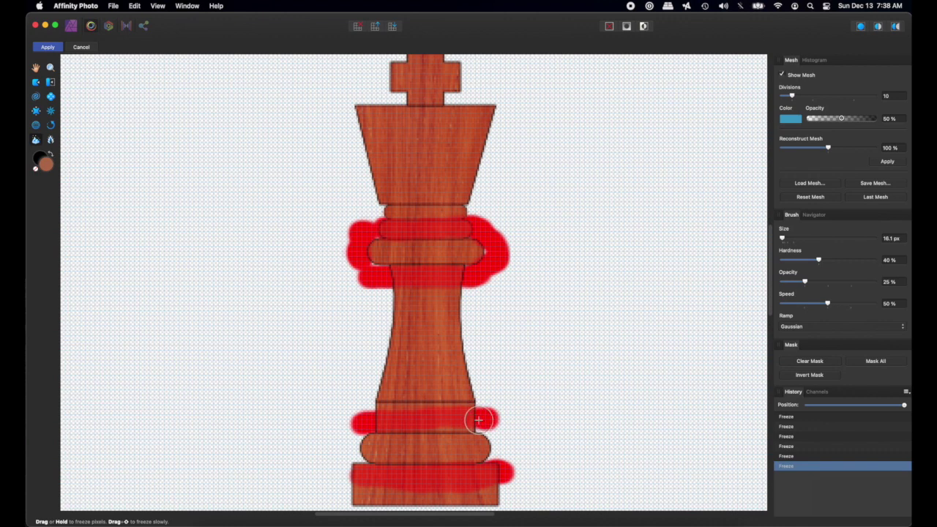
drag(479, 420, 503, 469)
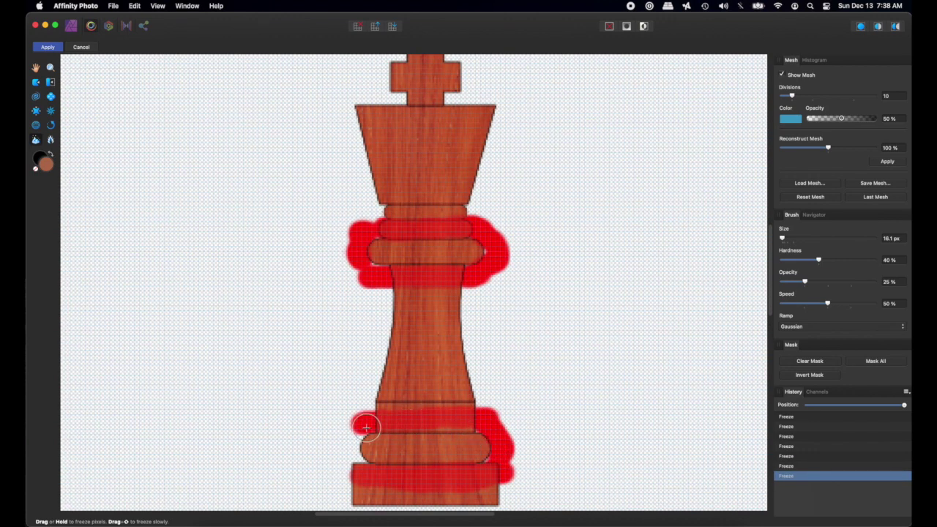
drag(366, 428, 353, 461)
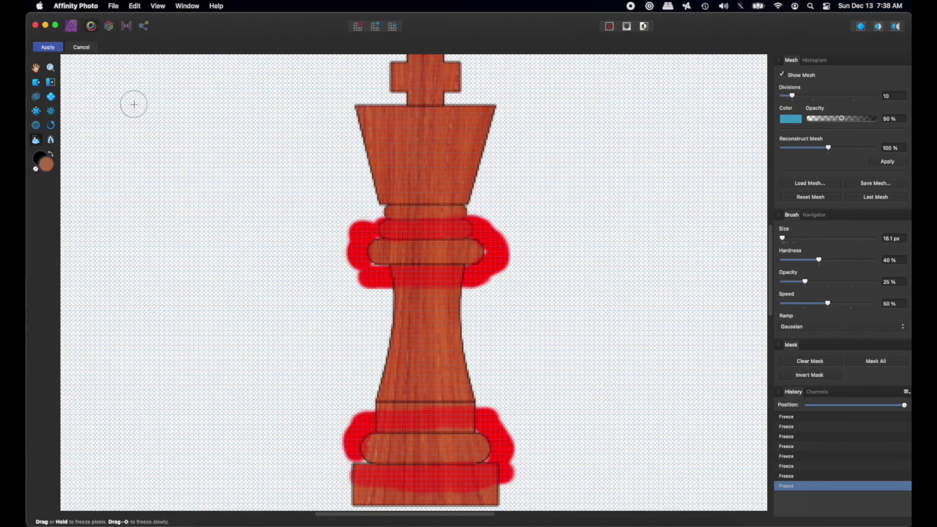
Step: Bend the wood grain inside the widest collar ring and the rounded base ring with Push Forward strokes
click(37, 82)
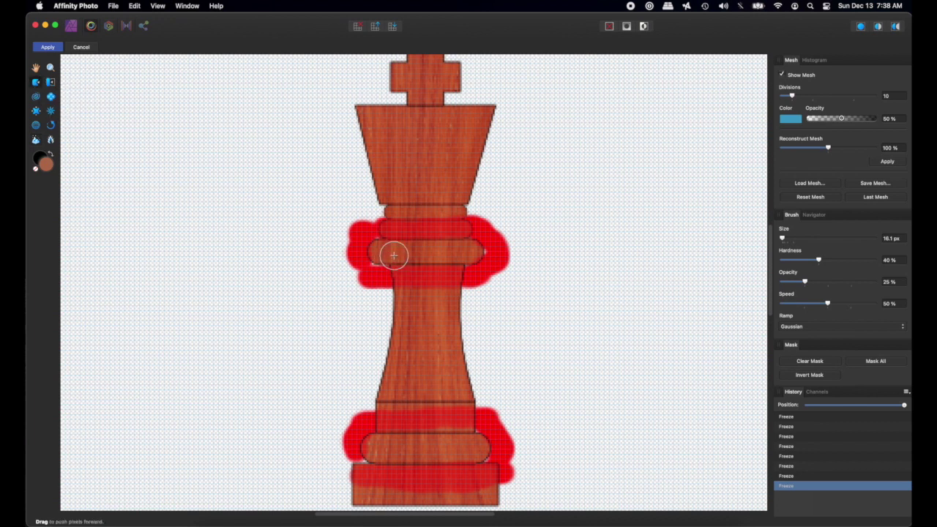
mouse_move(432, 254)
mouse_down()
mouse_move(451, 251)
mouse_move(398, 251)
mouse_up()
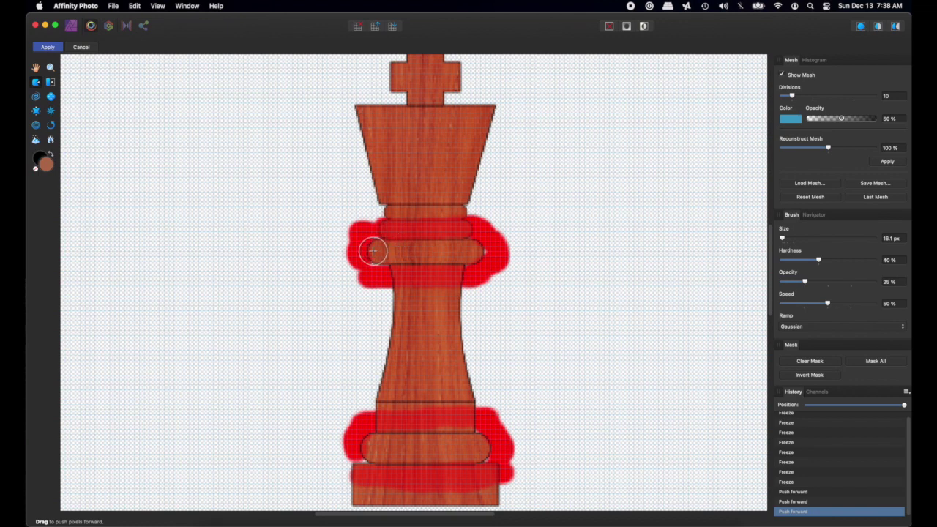
mouse_move(455, 248)
mouse_down()
mouse_move(439, 253)
mouse_move(447, 253)
mouse_up()
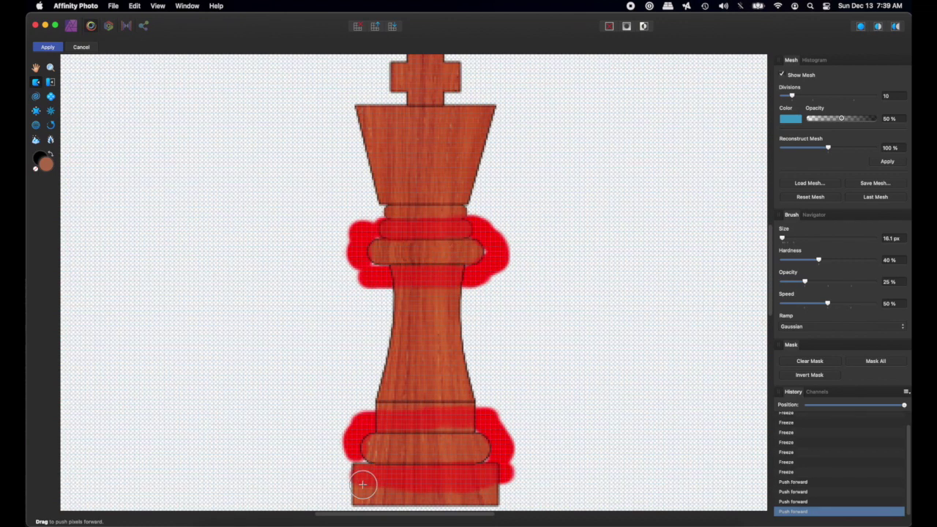
mouse_move(427, 457)
mouse_down()
mouse_move(401, 450)
mouse_move(456, 451)
mouse_move(389, 456)
mouse_up()
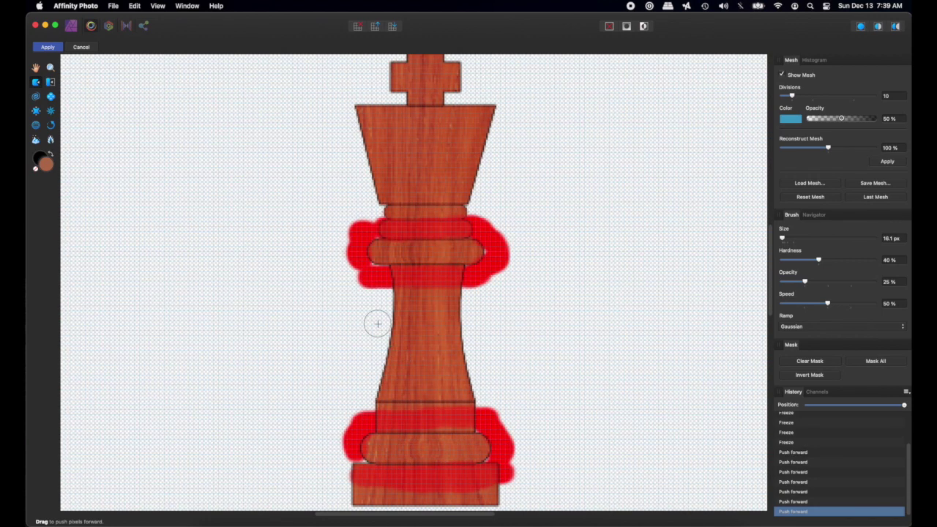
Step: Thaw the frozen areas around both rings, enlarging the brush to 42.9 px
click(51, 140)
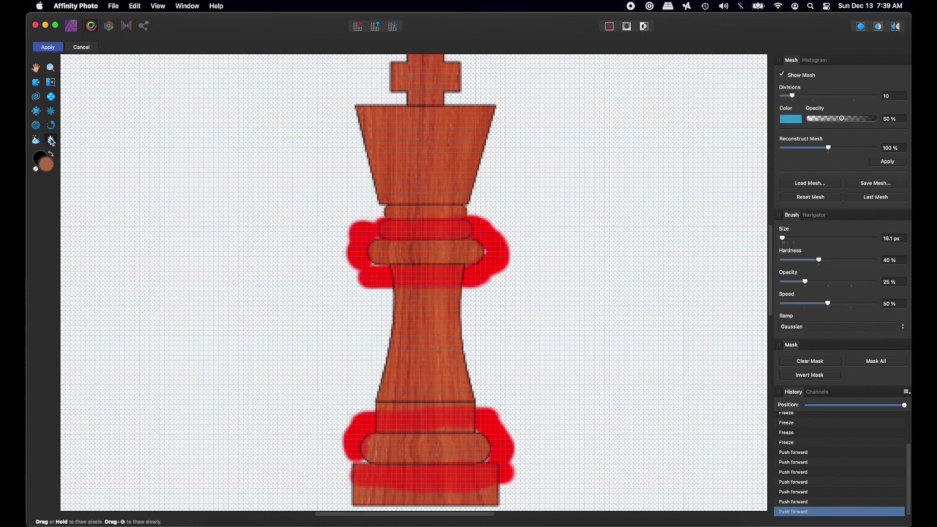
mouse_move(480, 229)
mouse_down()
mouse_move(392, 234)
mouse_move(376, 266)
mouse_move(505, 224)
mouse_move(387, 278)
mouse_move(526, 260)
mouse_move(304, 246)
mouse_move(441, 286)
mouse_move(291, 237)
mouse_move(389, 228)
mouse_move(378, 222)
mouse_move(362, 238)
mouse_move(361, 274)
mouse_move(309, 273)
mouse_move(473, 225)
mouse_move(358, 249)
mouse_move(345, 203)
mouse_move(464, 240)
mouse_move(509, 297)
mouse_move(453, 259)
mouse_move(534, 523)
mouse_move(332, 444)
mouse_move(510, 423)
mouse_move(423, 442)
mouse_move(448, 467)
mouse_move(309, 434)
mouse_move(505, 414)
mouse_move(378, 428)
mouse_move(365, 461)
mouse_up()
key(bracketright)
key(bracketright)
key(bracketright)
key(bracketright)
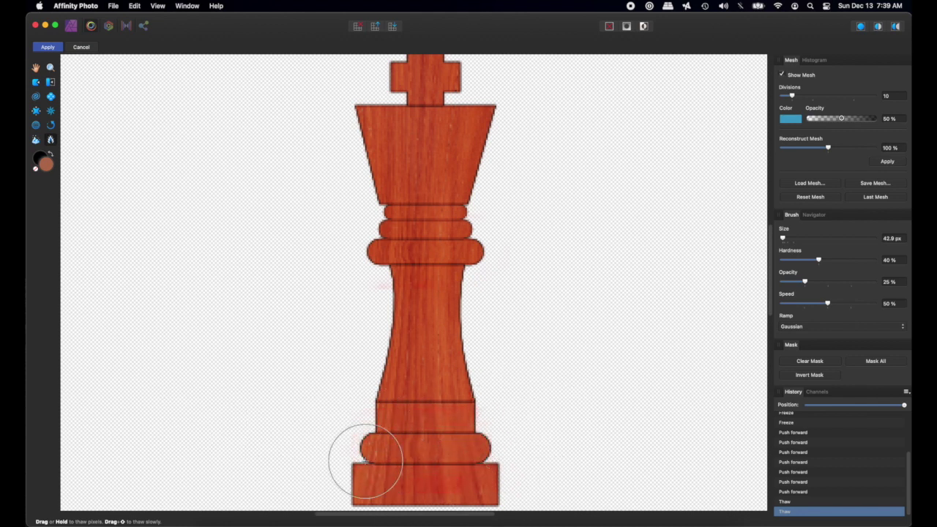
Step: Warp the wood grain in the two narrow upper collar rings using Push Forward with a 10.7 px brush
key(super+plus)
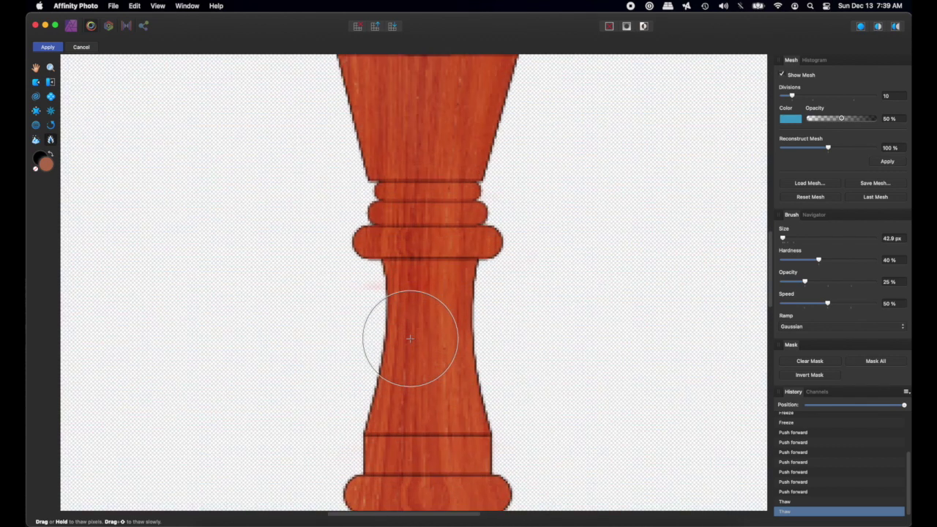
key(super+plus)
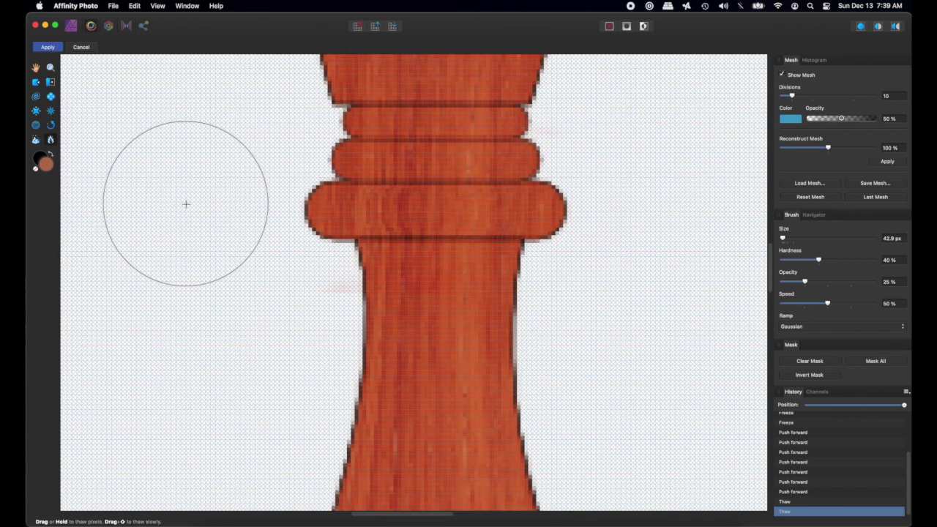
key(bracketleft)
key(bracketleft)
key(bracketleft)
key(bracketleft)
key(bracketleft)
key(bracketleft)
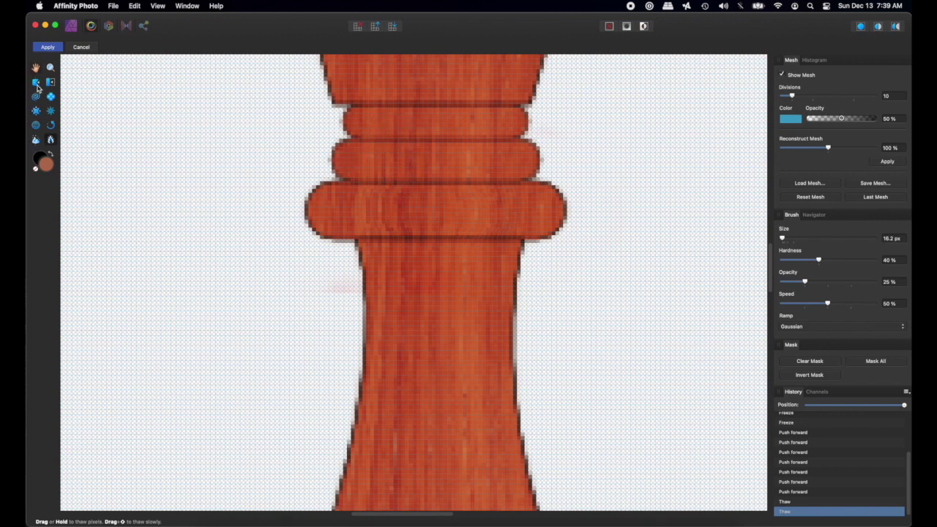
key(p)
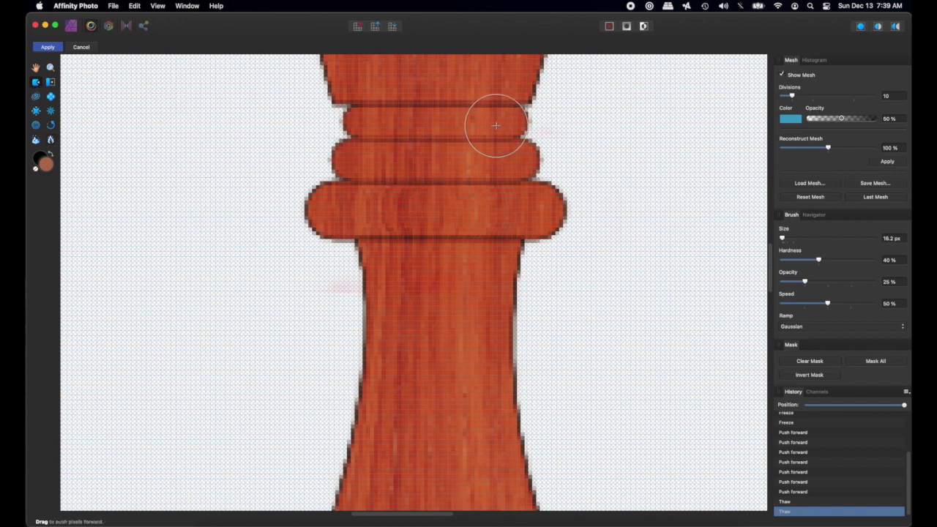
key(bracketleft)
key(bracketleft)
key(bracketleft)
key(bracketleft)
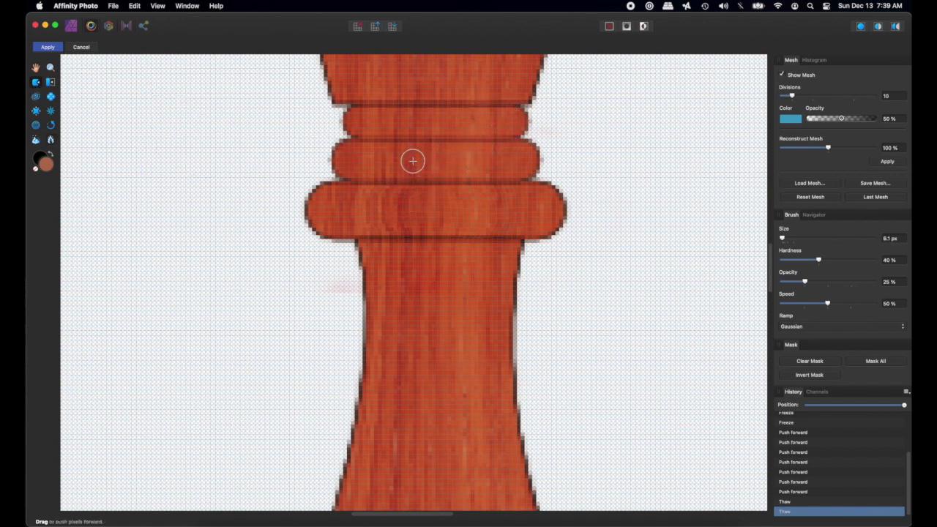
key(bracketright)
key(bracketright)
mouse_move(411, 163)
mouse_down()
mouse_move(393, 163)
mouse_move(454, 159)
mouse_up()
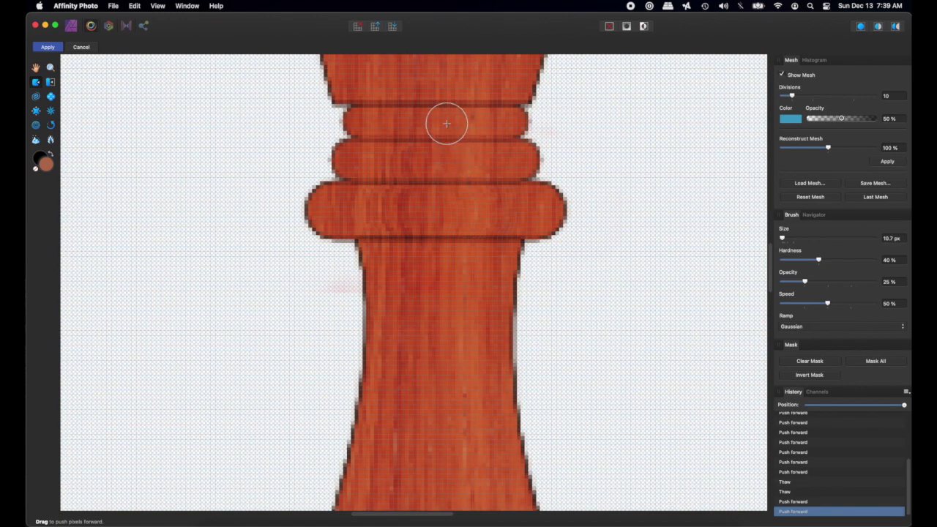
mouse_move(445, 123)
mouse_down()
mouse_move(455, 122)
mouse_move(397, 120)
mouse_up()
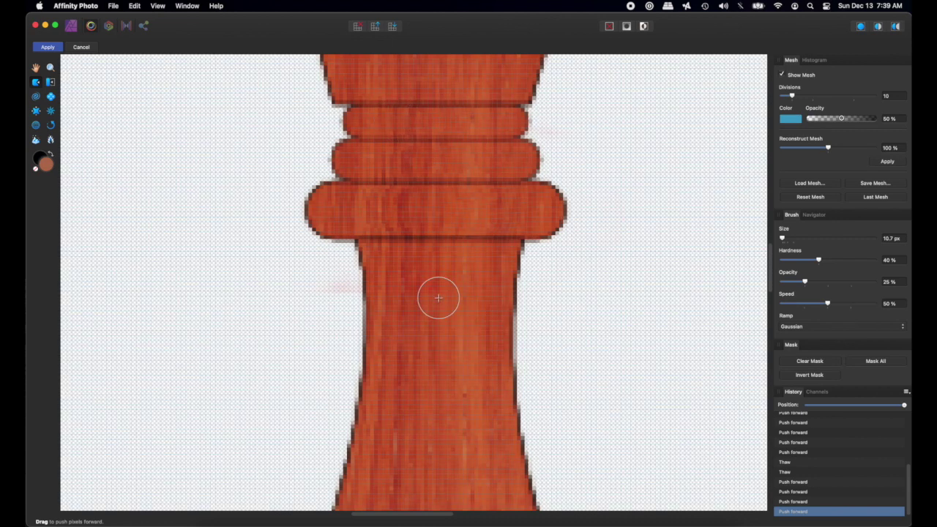
Step: Check the grain around the king's base and apply the Liquify changes to the wood layer
scroll(437, 295, down, 10)
drag(420, 324, 418, 295)
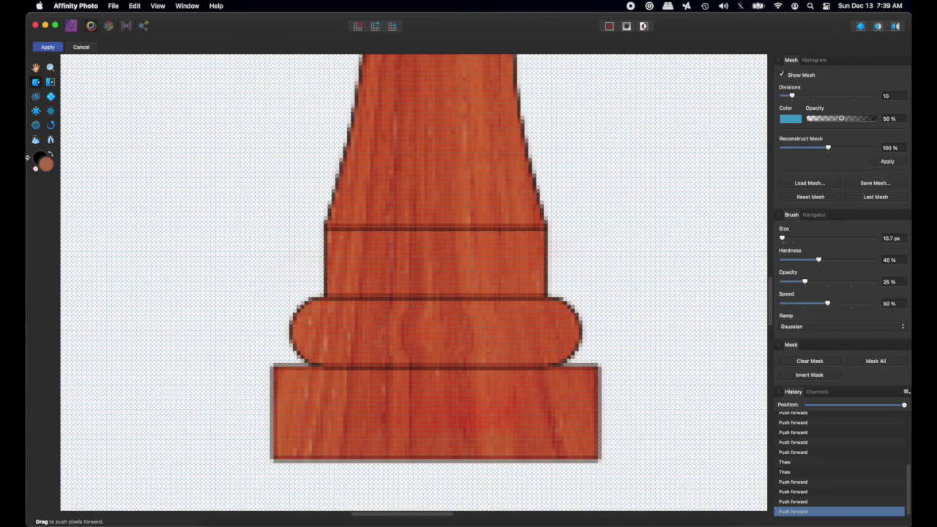
click(46, 48)
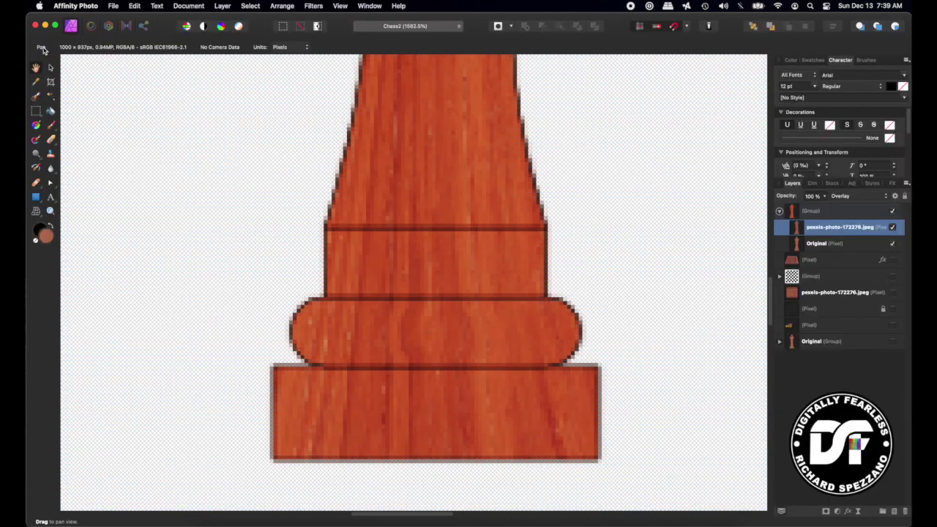
Step: Duplicate the whole group holding the wood-textured king
key(v)
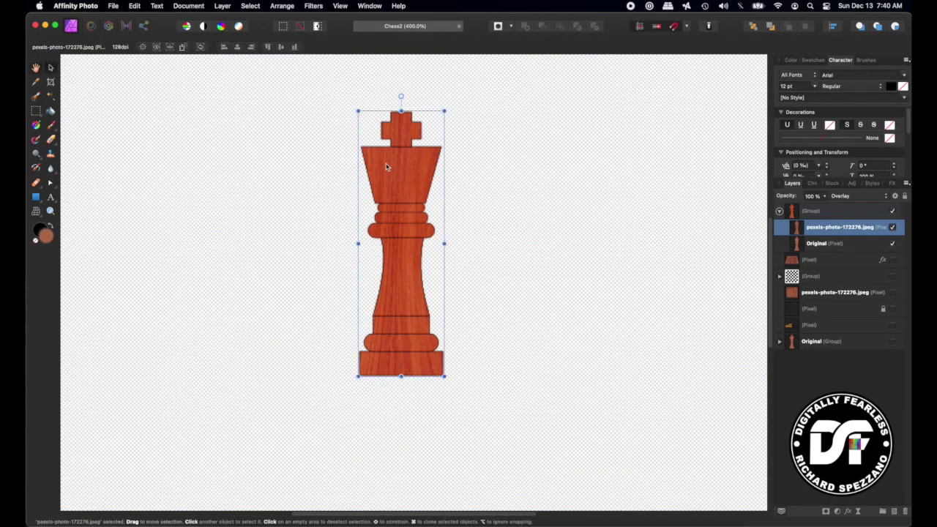
click(791, 212)
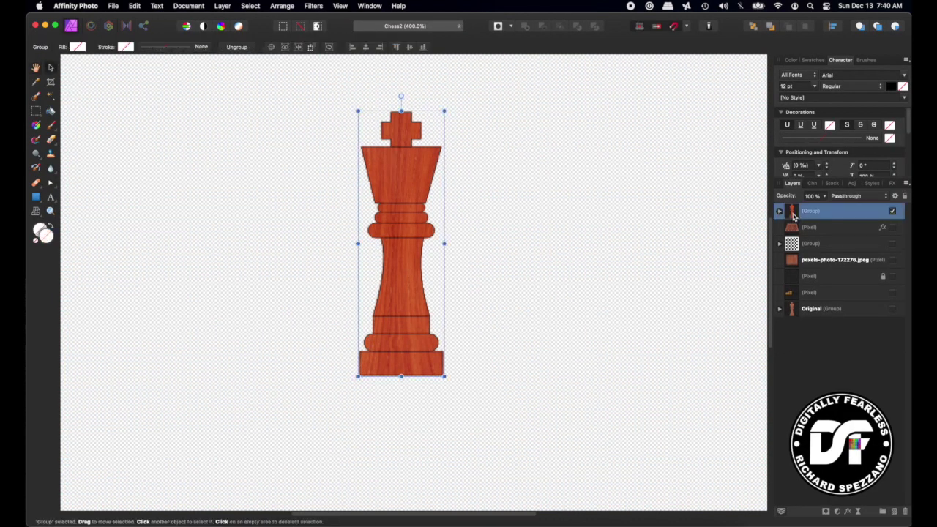
key(super+j)
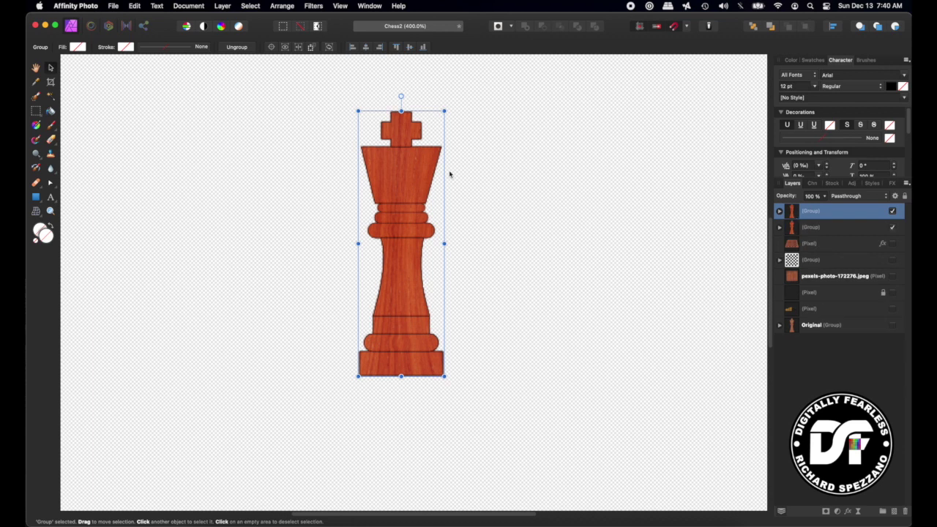
Step: Move the duplicated king to the right of the first one and show the perspective chessboard layer
drag(405, 176, 536, 175)
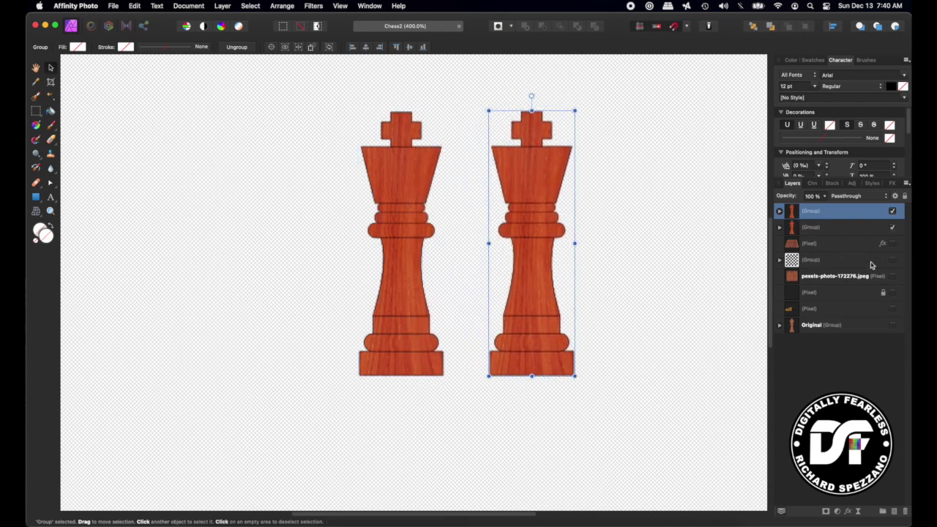
click(892, 244)
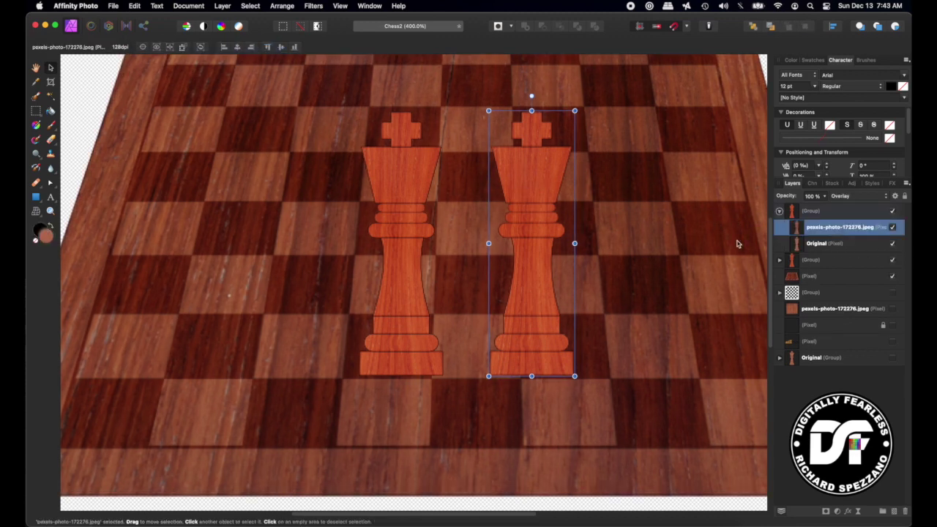
Step: Enable a Color Overlay effect on the Original layer inside the duplicated king's group
click(796, 246)
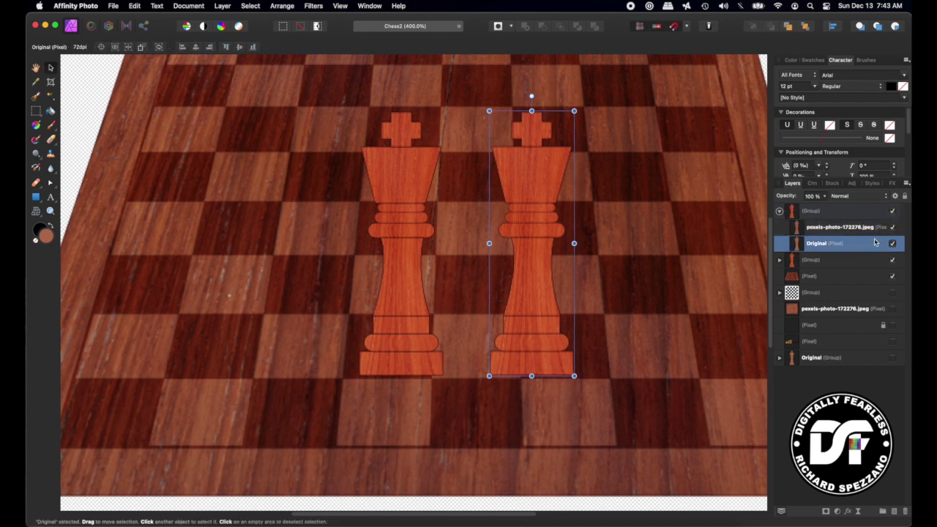
click(894, 228)
click(894, 228)
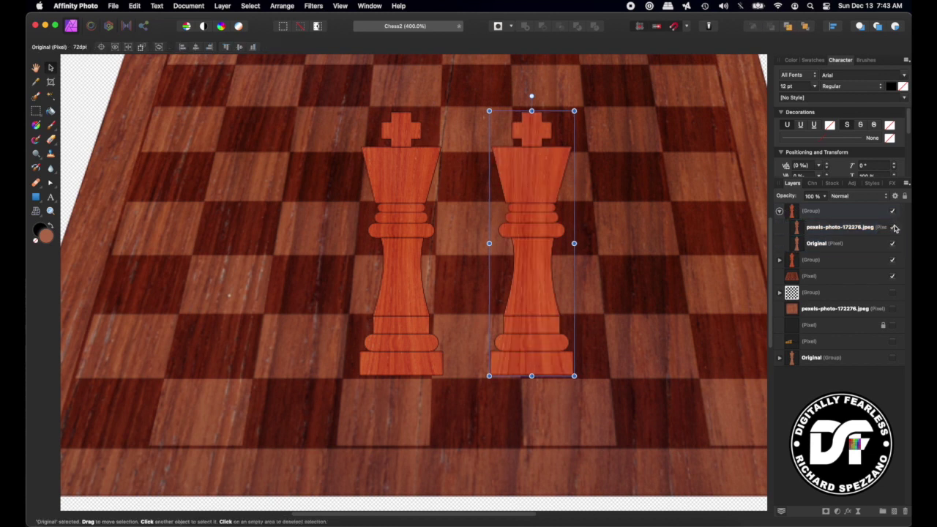
click(798, 247)
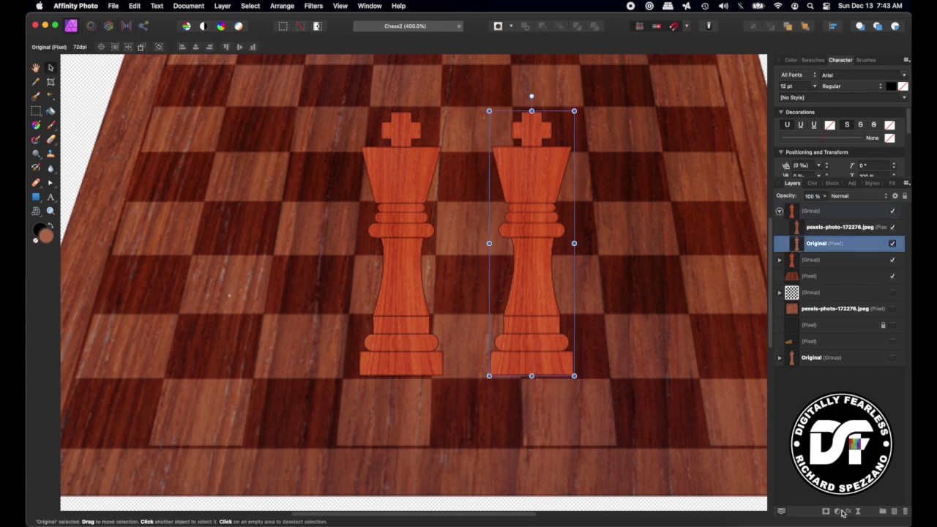
click(845, 510)
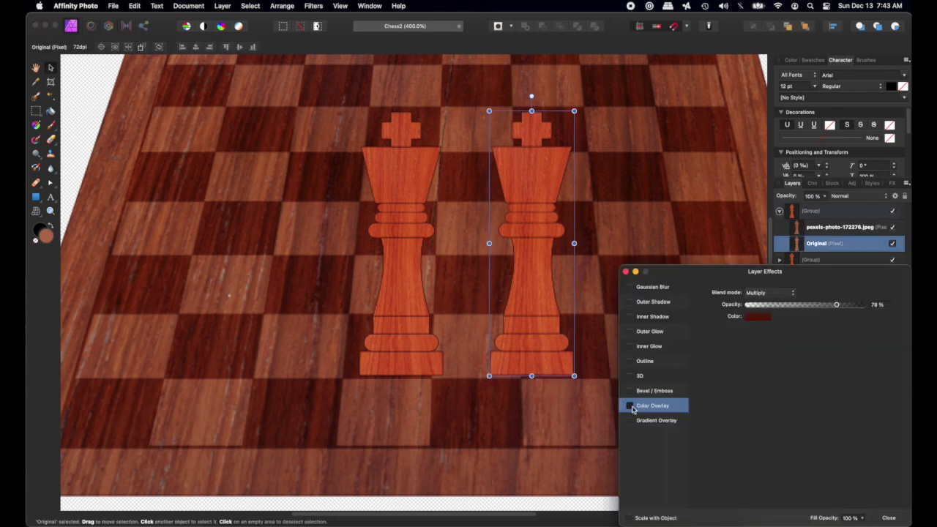
click(630, 406)
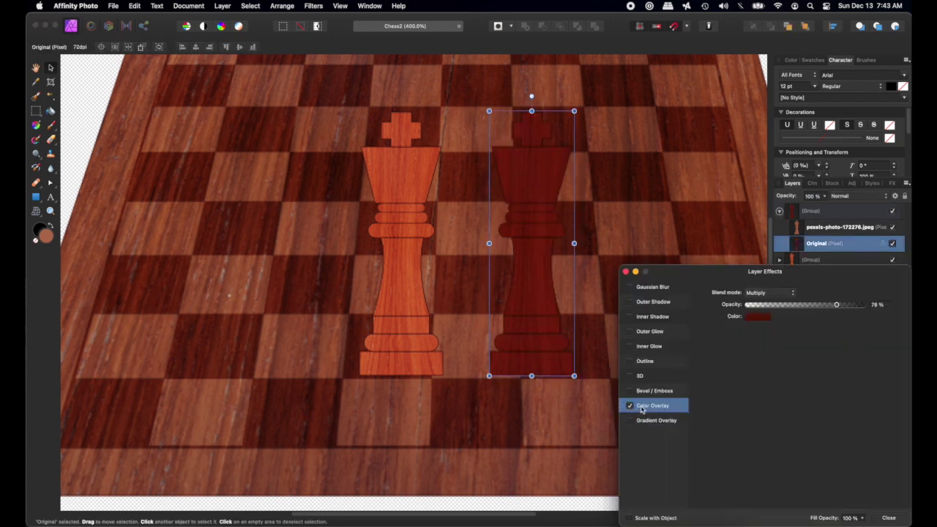
Step: Adjust the overlay's dark red color slightly, set its blend mode to Color Burn and close the layer effects
click(766, 319)
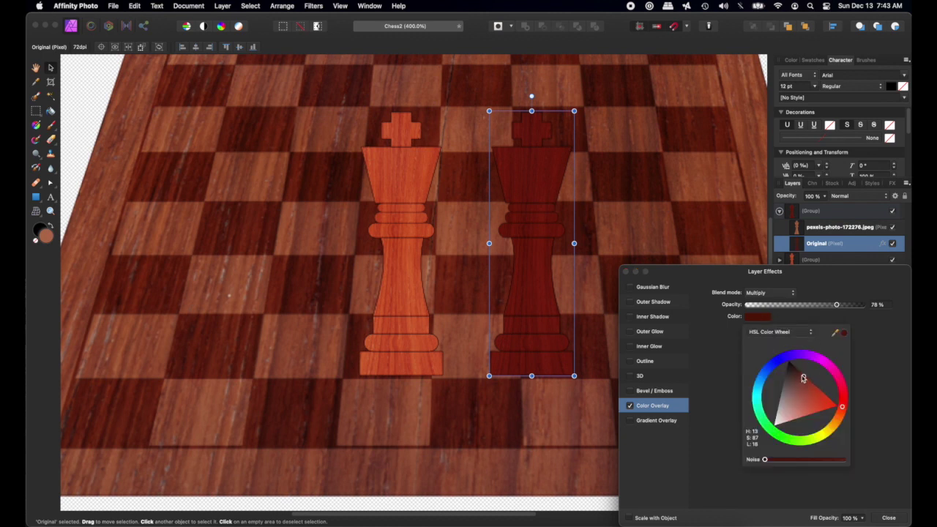
mouse_move(802, 378)
mouse_down()
mouse_move(815, 390)
mouse_move(804, 380)
mouse_up()
click(722, 363)
click(758, 293)
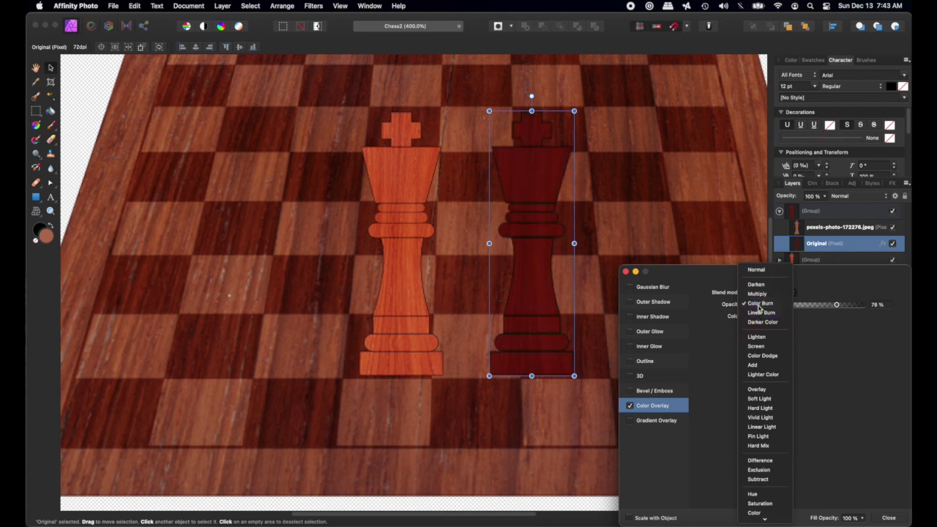
click(758, 304)
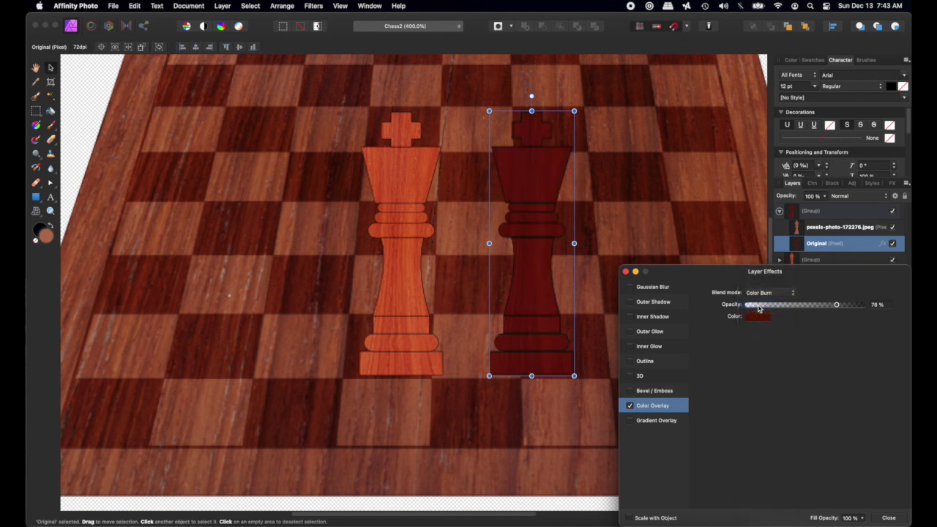
click(635, 273)
Step: Add a new fill layer, color it black (000000) and place it beneath all other layers as the background
key(super+0)
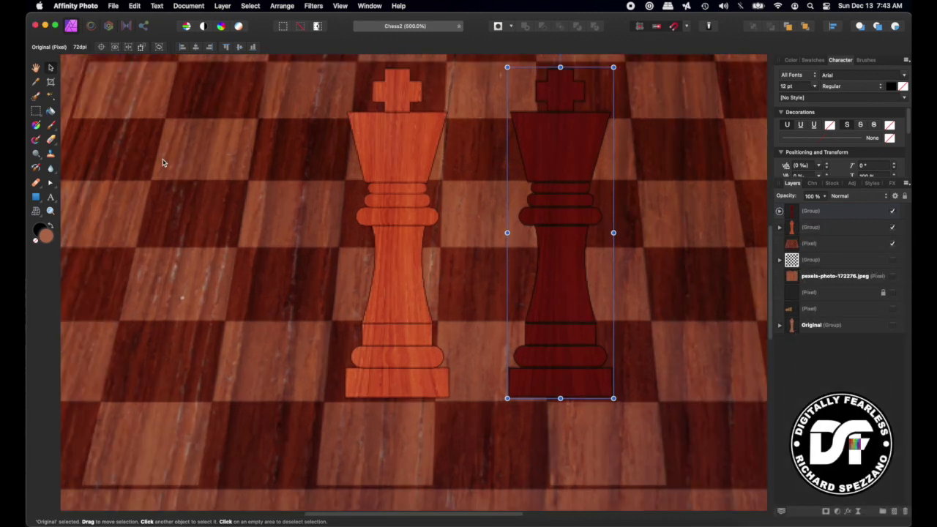
click(98, 65)
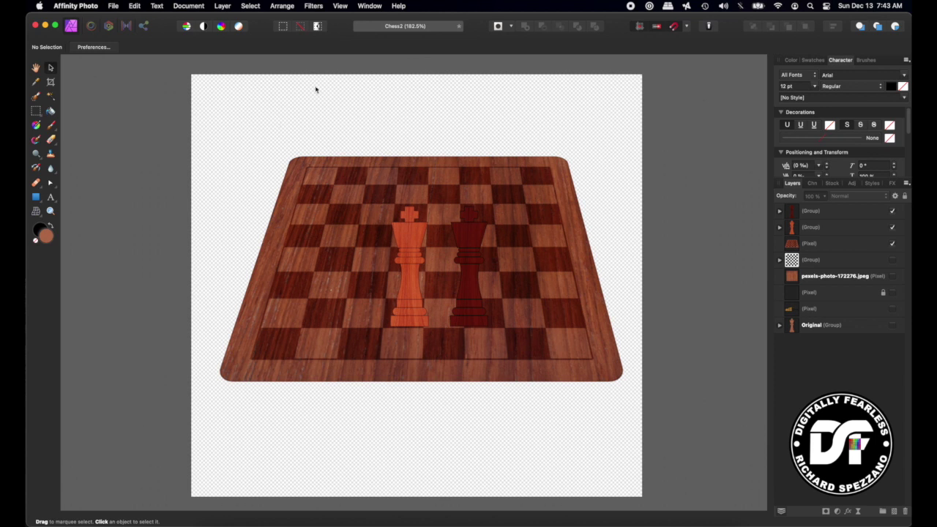
click(222, 6)
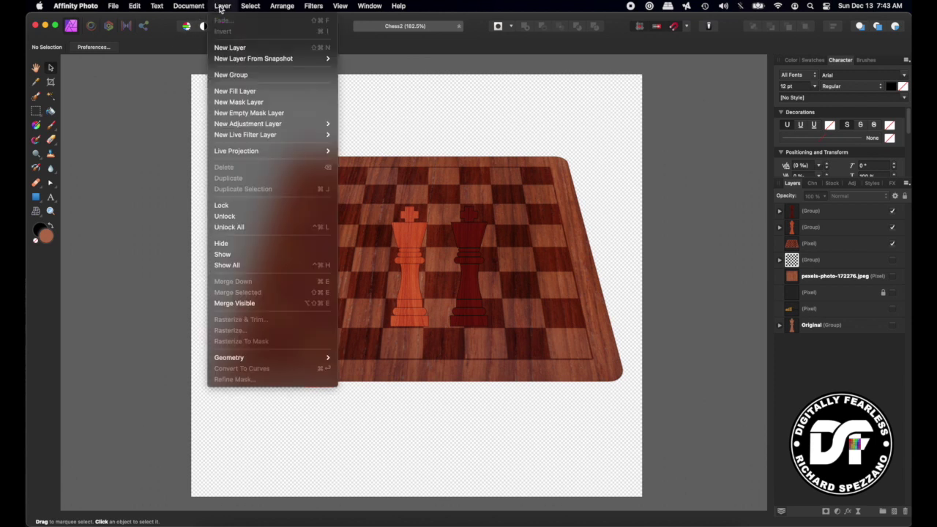
click(219, 94)
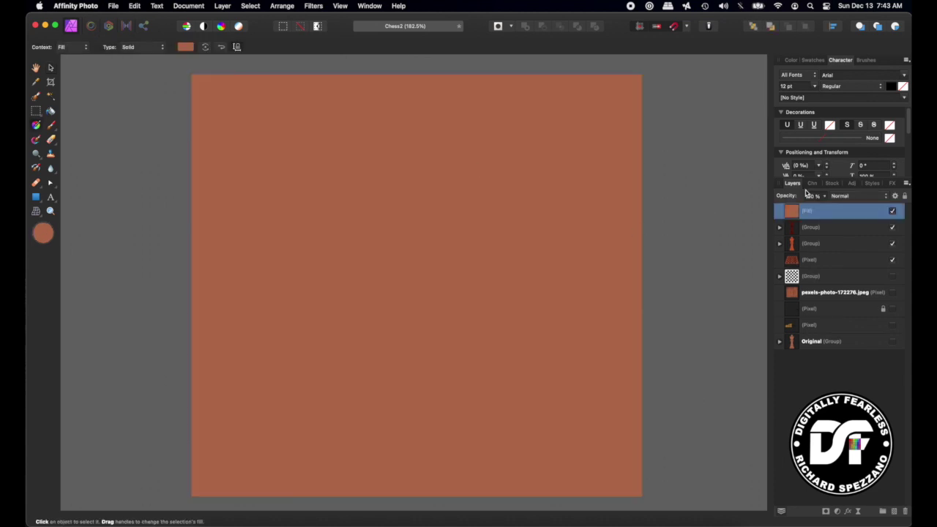
double_click(49, 234)
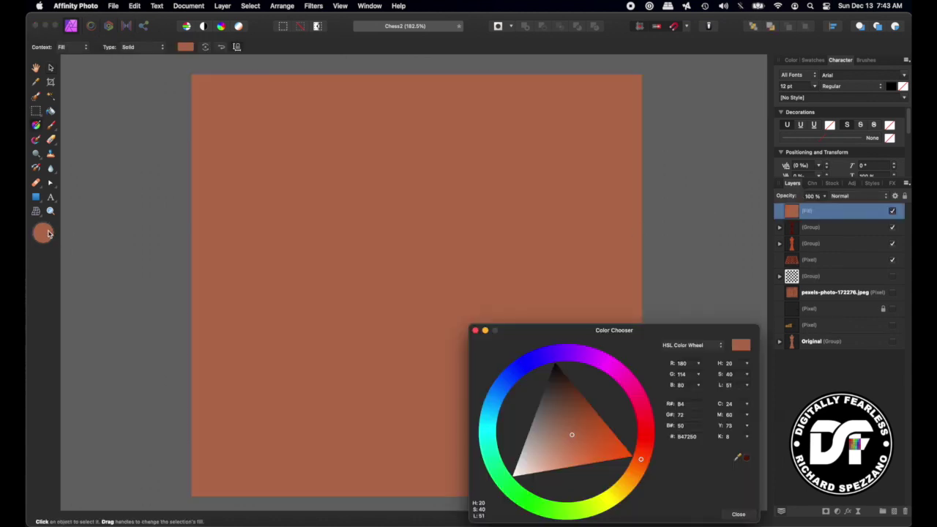
drag(558, 401, 554, 344)
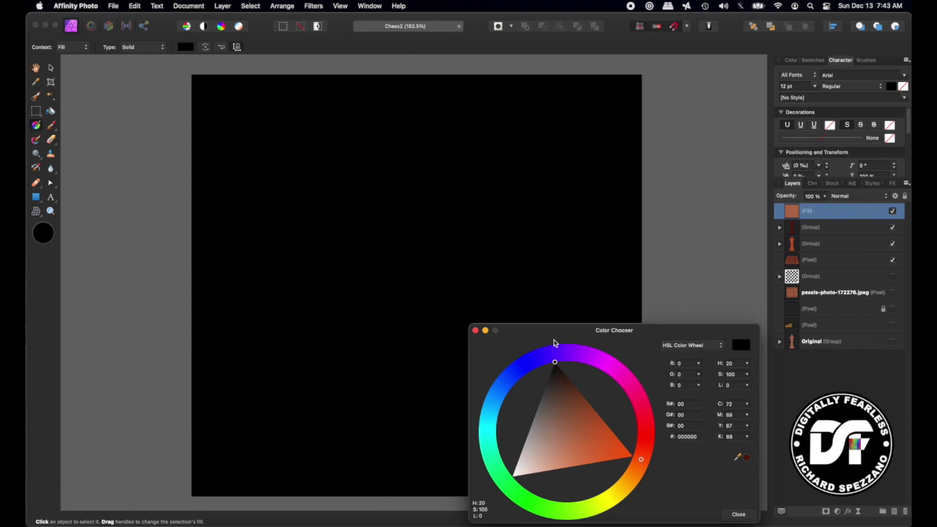
click(51, 67)
drag(787, 214, 790, 358)
Step: Select both kings and move them down together over the board's front edge
click(409, 256)
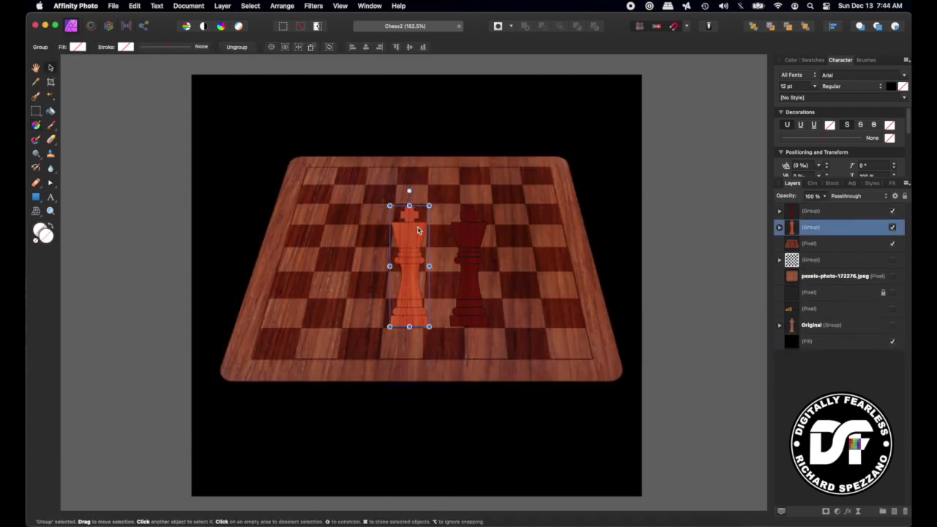
shift+click(470, 225)
drag(470, 229, 457, 337)
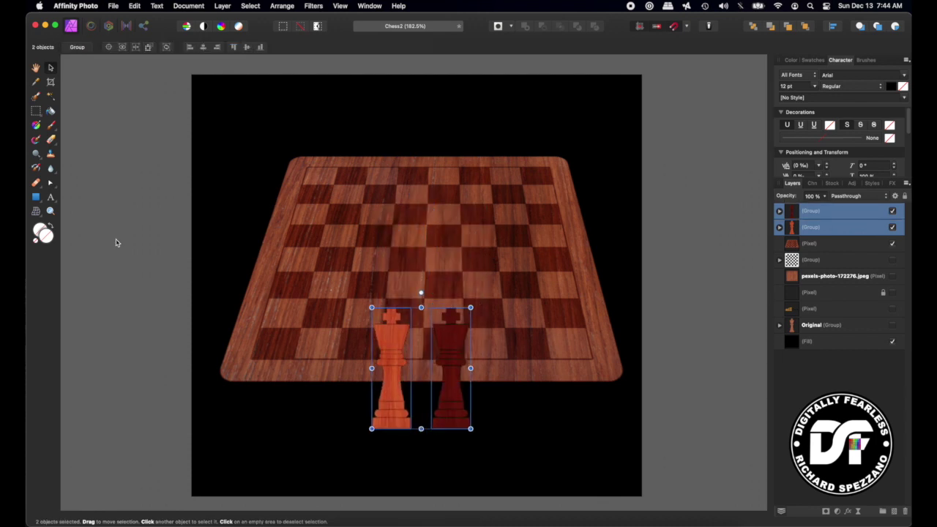
Step: Rasterize the light king group and the dark king group into separate pixel layers
click(50, 211)
click(391, 300)
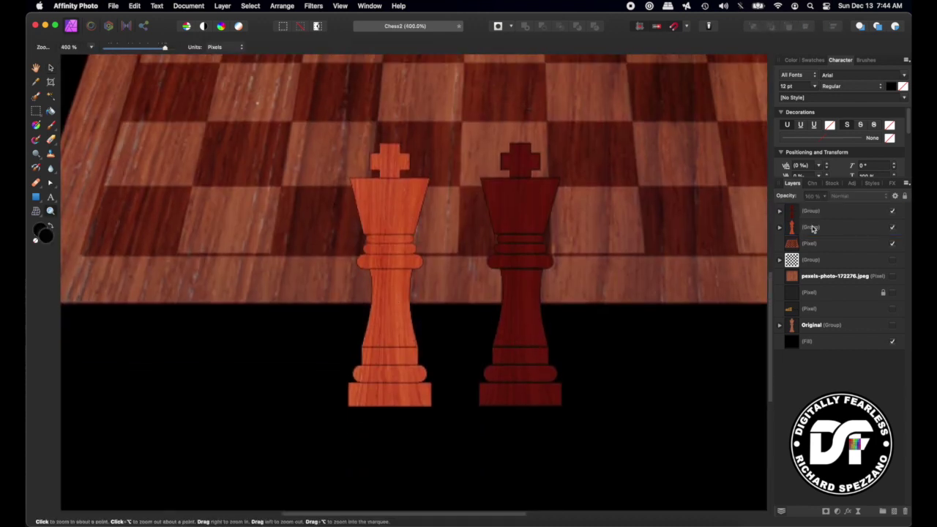
right_click(812, 228)
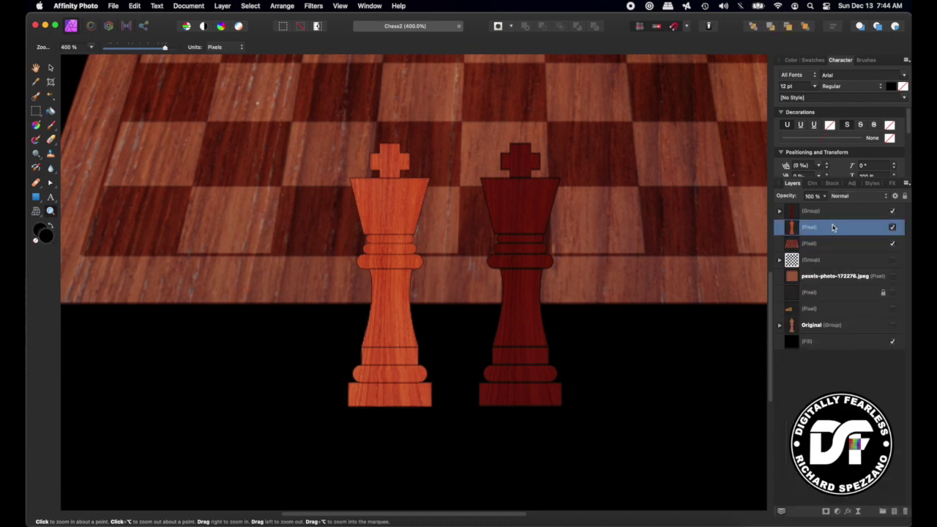
right_click(819, 231)
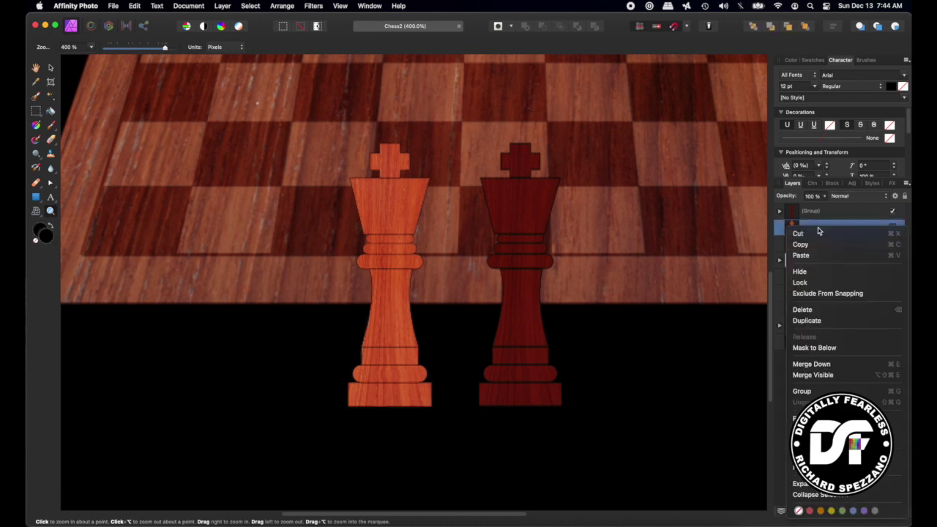
click(823, 211)
right_click(823, 211)
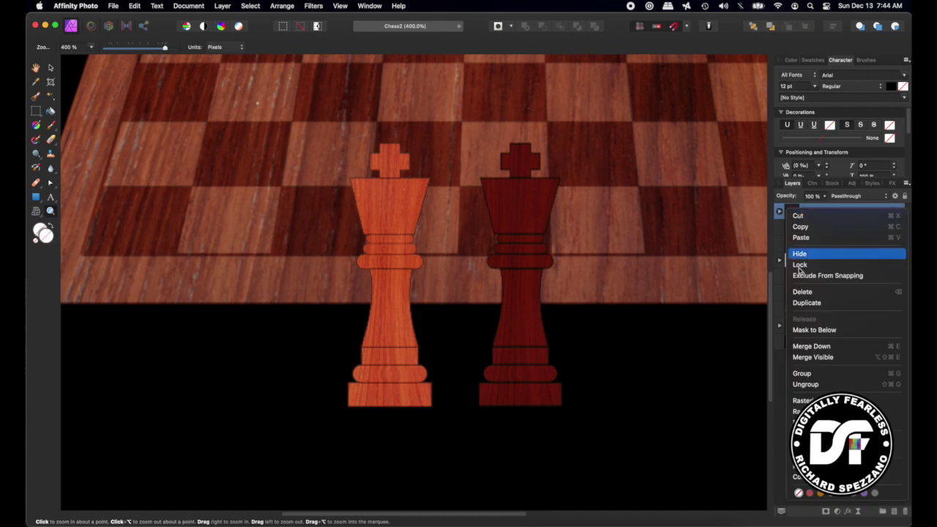
click(820, 411)
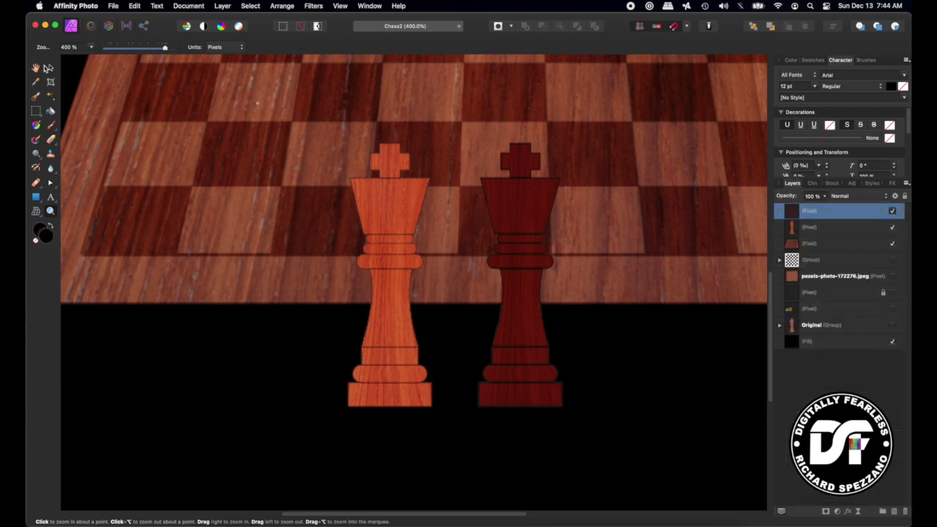
Step: Shift the light king slightly left, widening the gap between the two kings
click(49, 68)
click(393, 188)
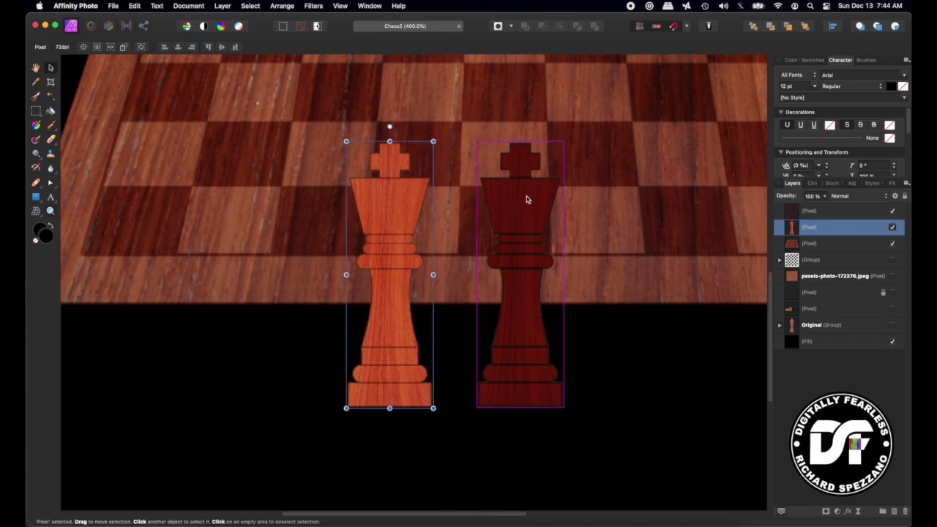
click(512, 198)
click(394, 208)
drag(393, 210, 376, 215)
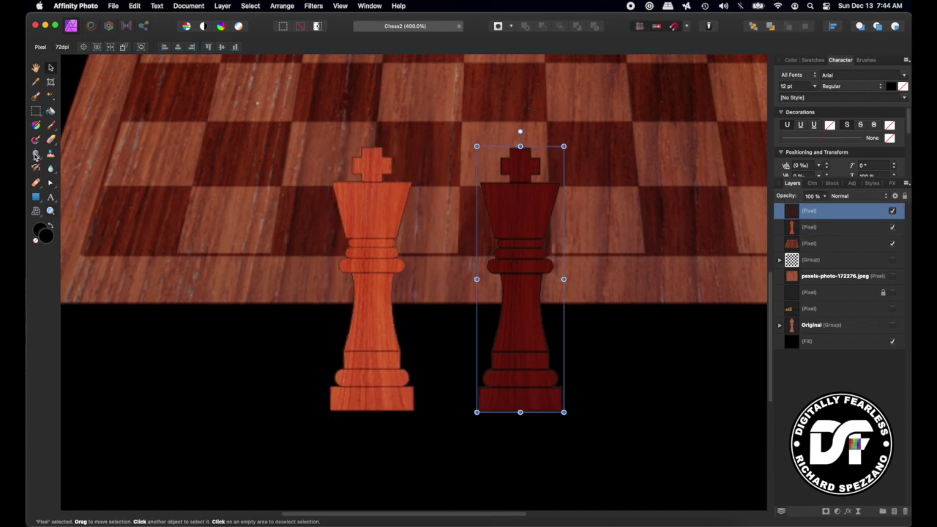
Step: Dodge the centre of the dark king using the Highlights tonal range, a 54 px brush and 9% opacity
click(35, 156)
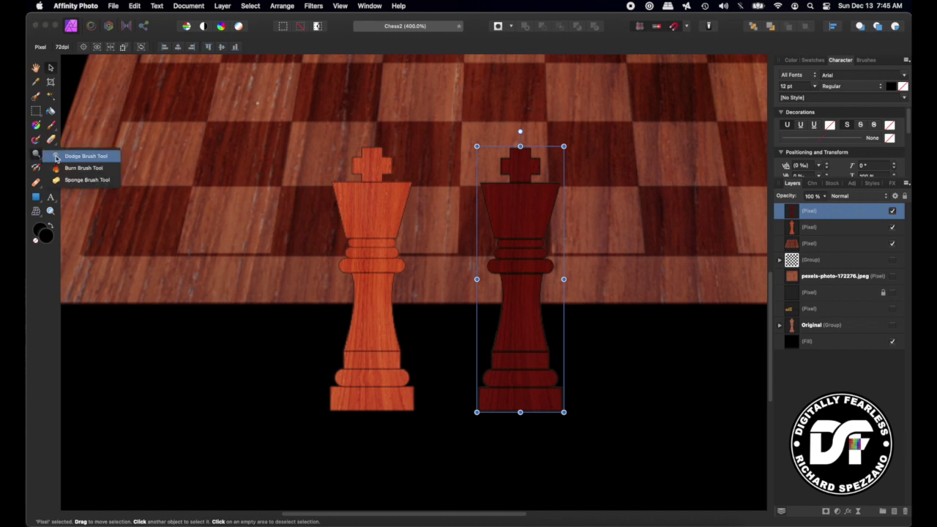
click(57, 156)
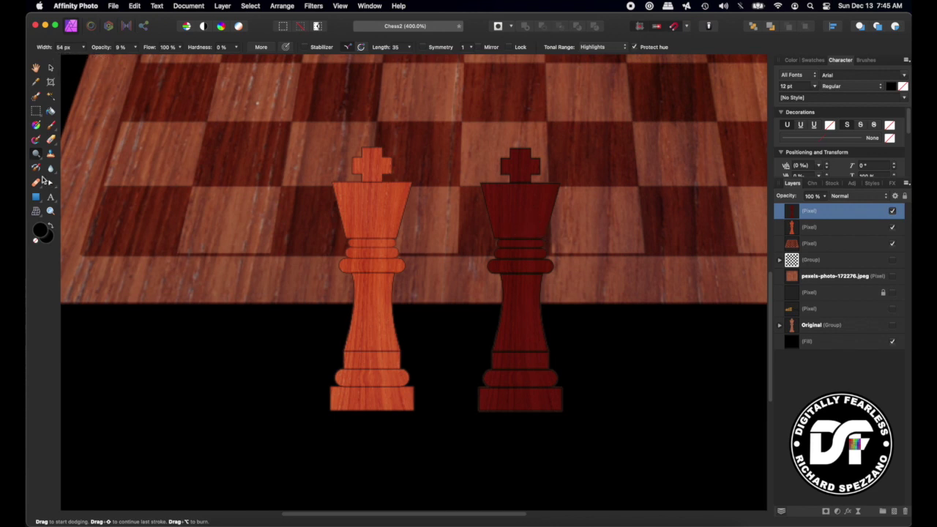
click(618, 50)
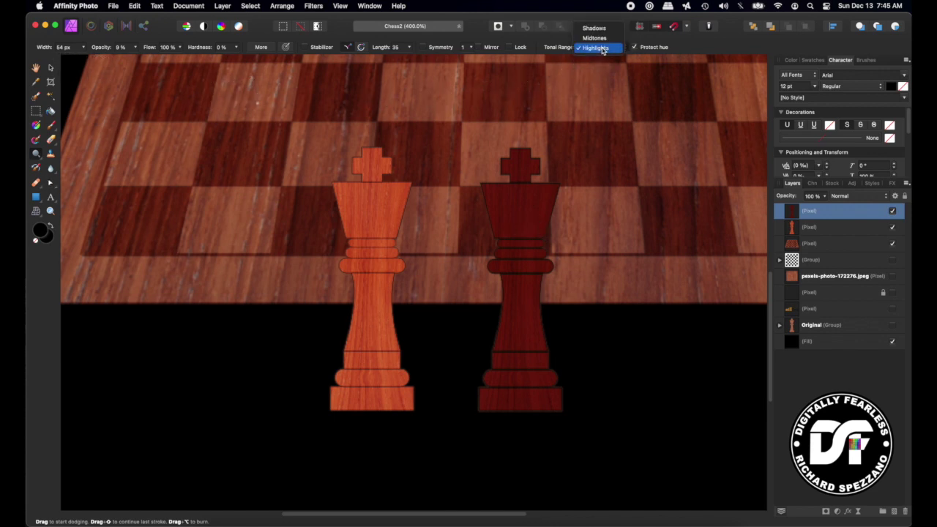
click(603, 49)
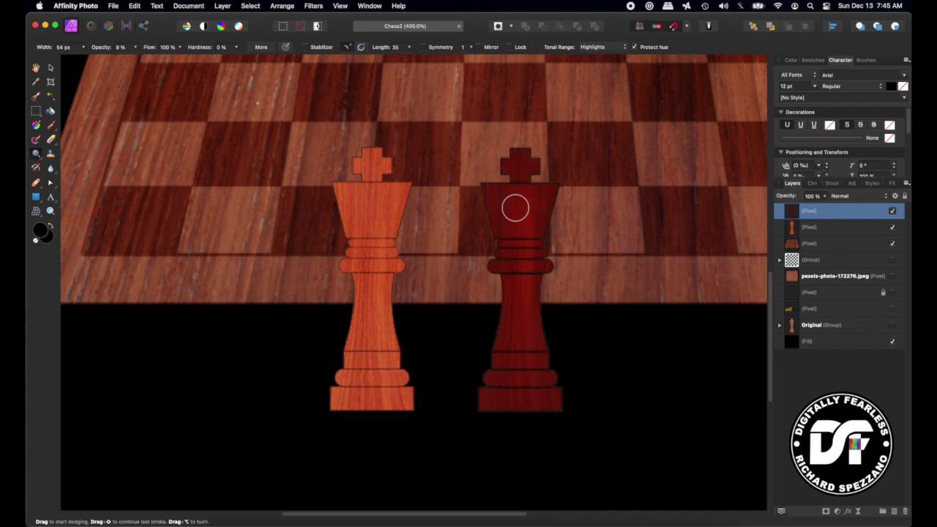
mouse_move(524, 213)
mouse_down()
mouse_move(516, 176)
mouse_move(517, 249)
mouse_move(516, 161)
mouse_move(519, 408)
mouse_move(518, 362)
mouse_move(504, 359)
mouse_move(533, 359)
mouse_move(516, 215)
mouse_move(538, 364)
mouse_move(528, 213)
mouse_move(512, 389)
mouse_move(518, 118)
mouse_up()
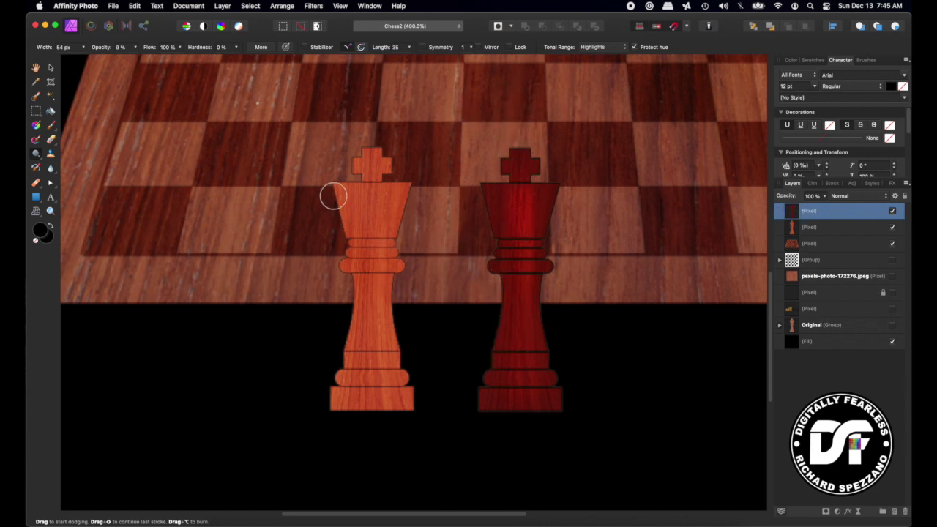
Step: Burn the dark king's edges using the Shadows tonal range at 9% opacity with a 54 px brush
click(37, 155)
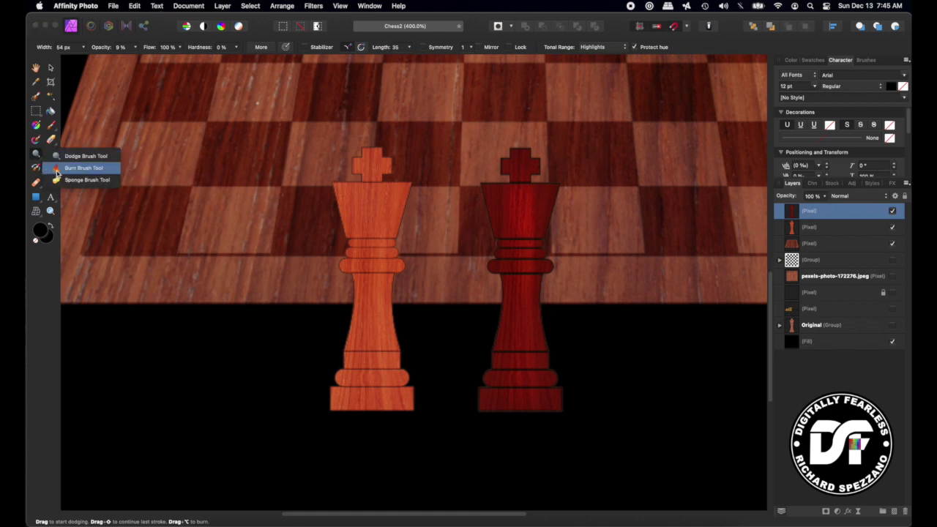
click(58, 169)
click(600, 47)
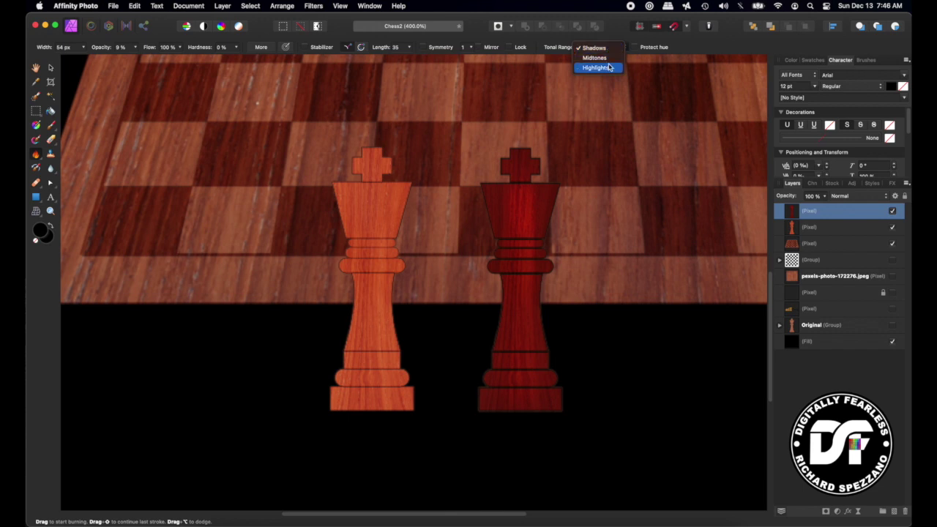
click(596, 48)
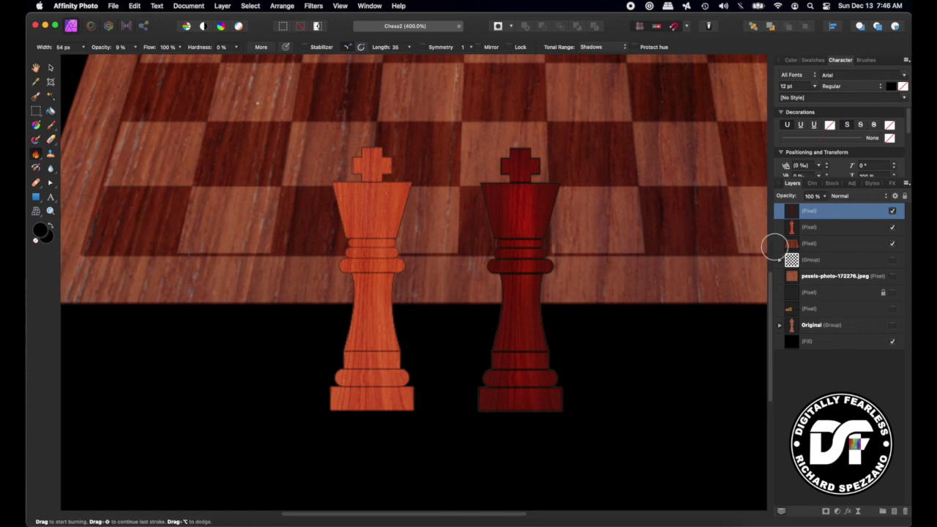
Step: Raise the brush opacity to 22% and dodge highlights down the centre of the light king
click(796, 232)
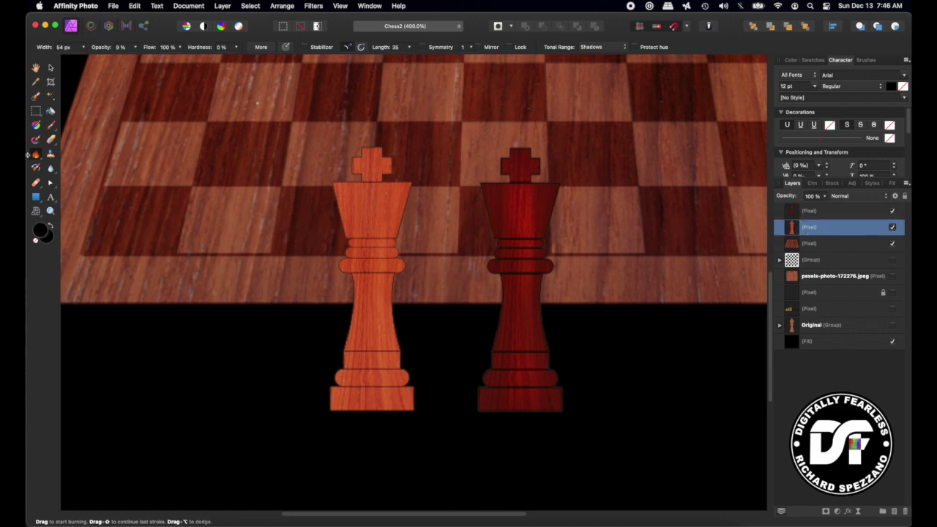
drag(101, 46, 111, 47)
key(o)
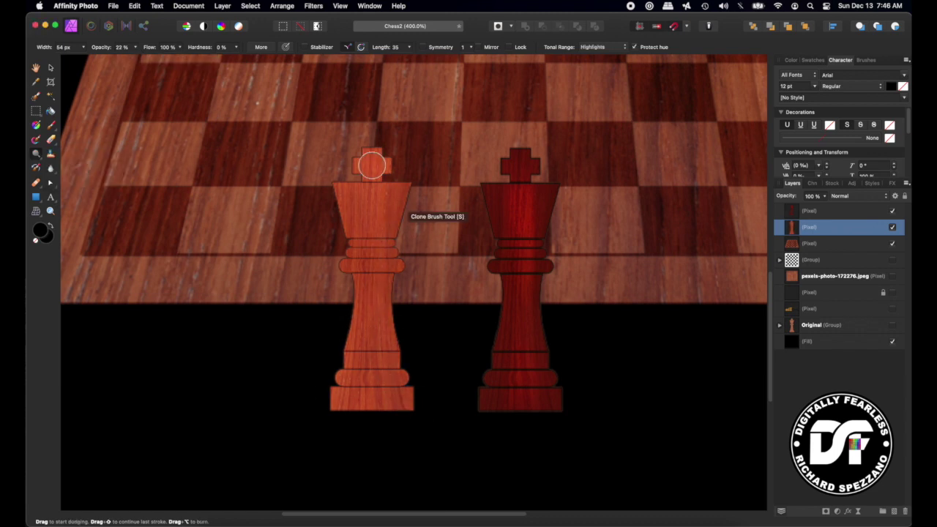
drag(373, 198, 375, 341)
Step: Burn the shadows along the light king's edges and rings, reducing the brush to 39 px and smaller
key(bracketleft)
key(bracketleft)
key(bracketleft)
key(o)
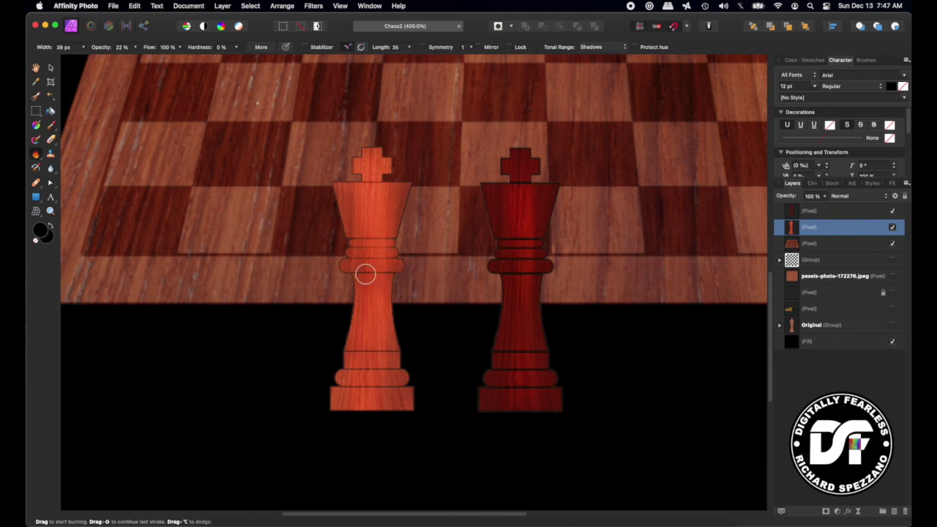
key(bracketleft)
key(bracketleft)
key(bracketleft)
Step: Select the dark king's pixel layer and switch to the Move Tool
click(811, 212)
key(v)
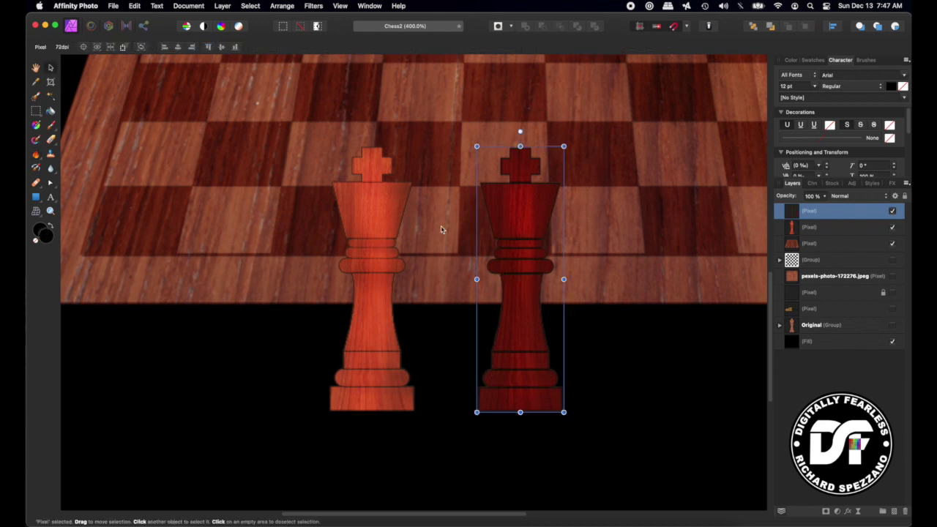